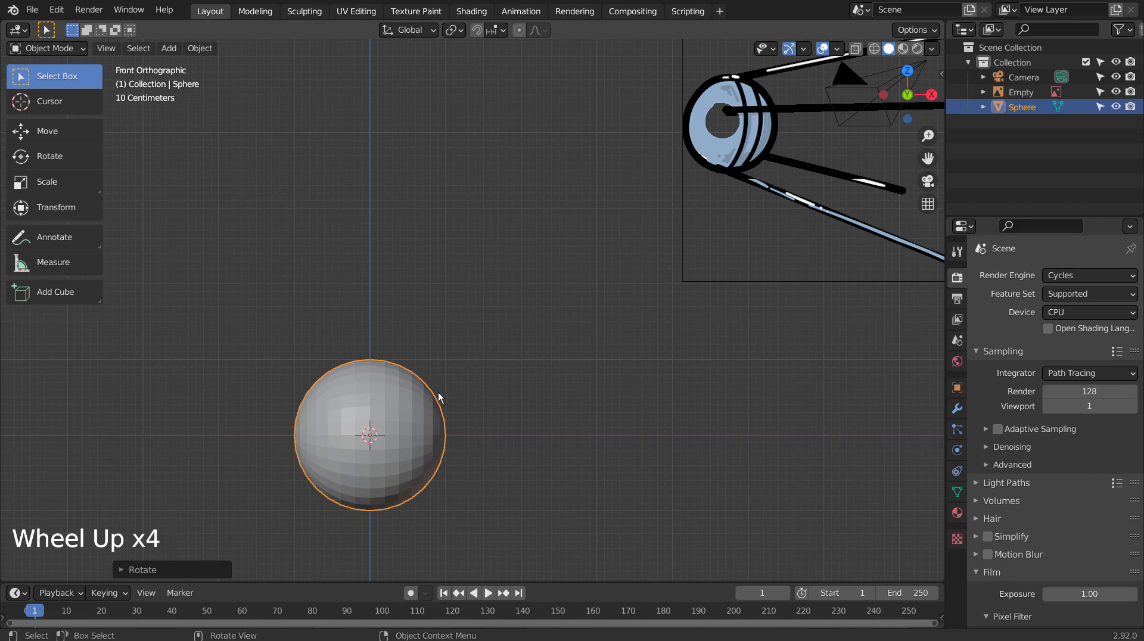
- Select two vertical face loops on the sphere, one at the centre and one nearer the +X side, and set the pivot to Individual Origins
{"action": "key", "text": "Tab"}
{"action": "key", "text": "3"}
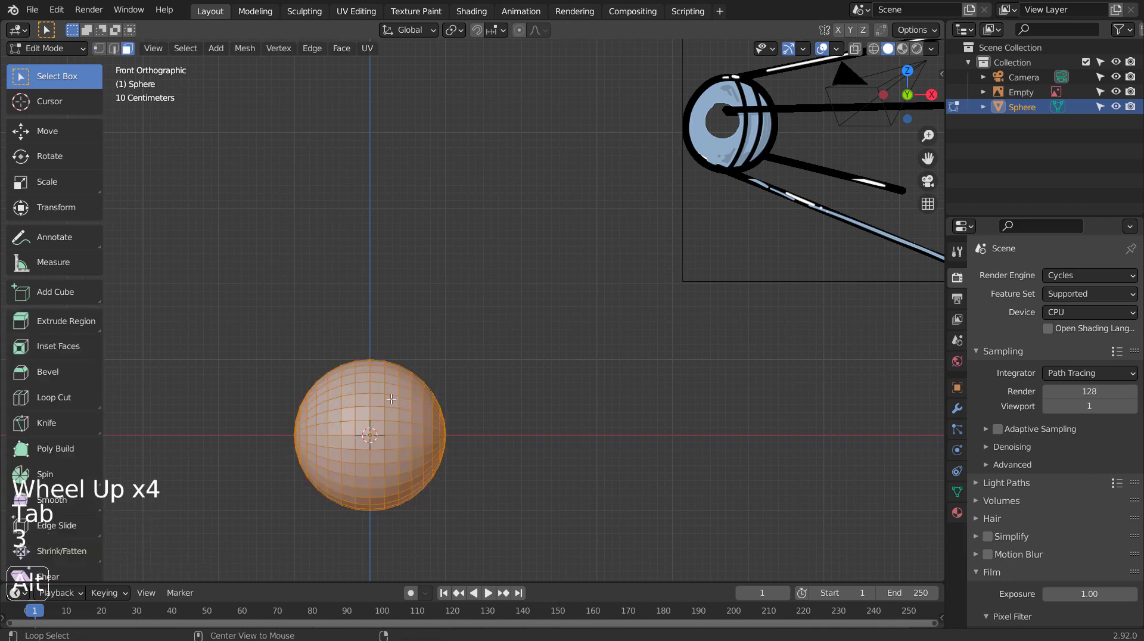
{"action": "left_click", "coordinate": [379, 395], "text": "alt"}
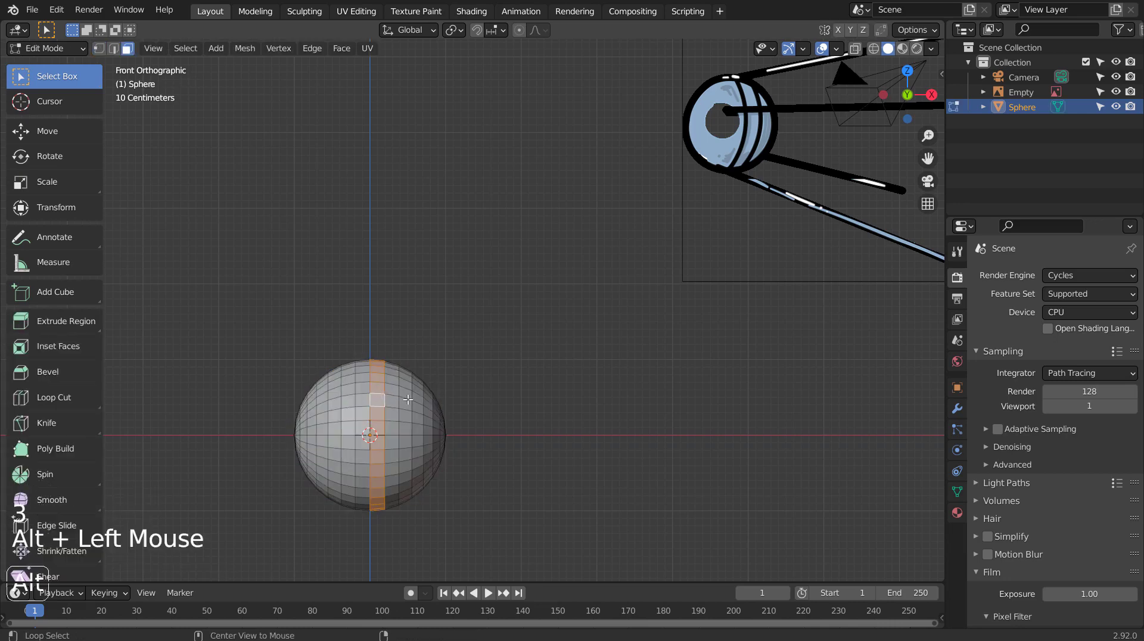
{"action": "left_click", "coordinate": [405, 404], "text": "alt+shift"}
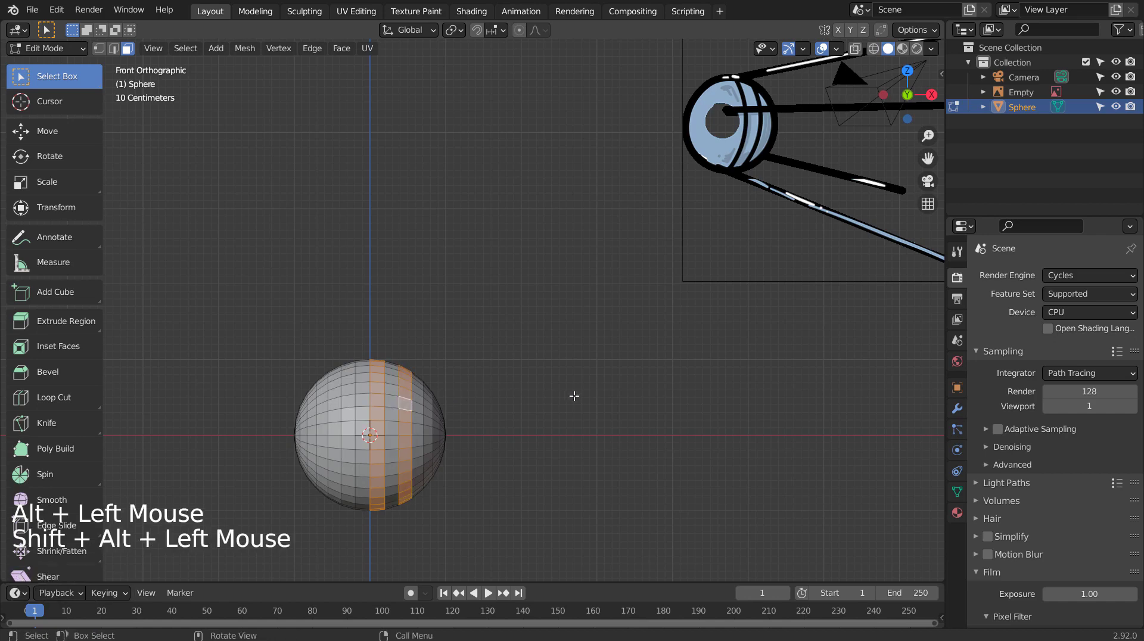
{"action": "left_click", "coordinate": [462, 35]}
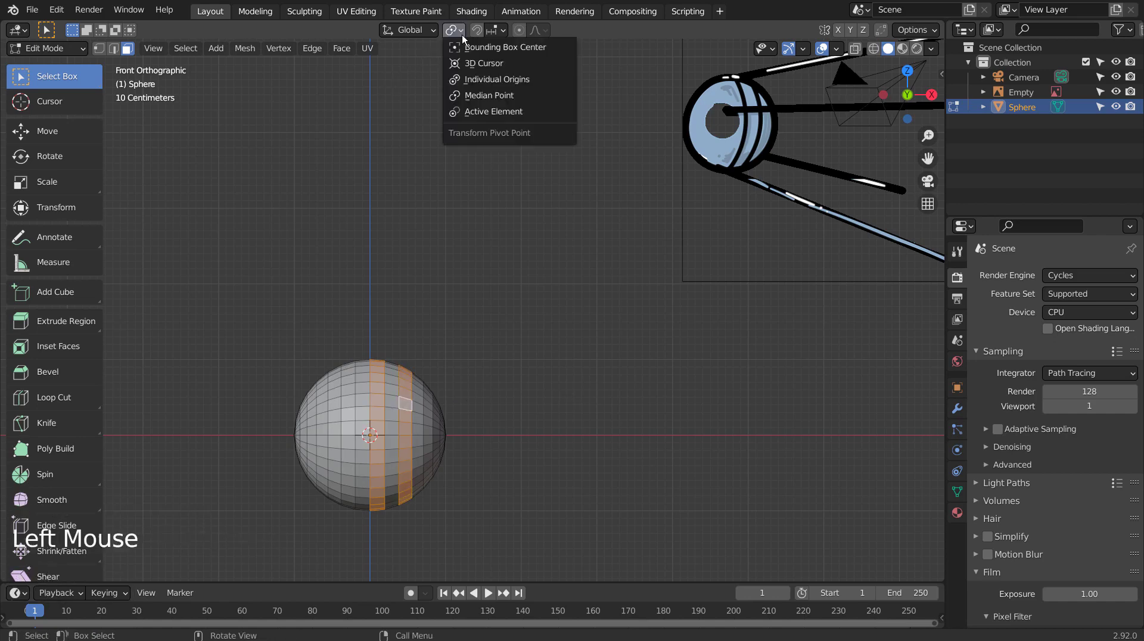
{"action": "left_click", "coordinate": [468, 79]}
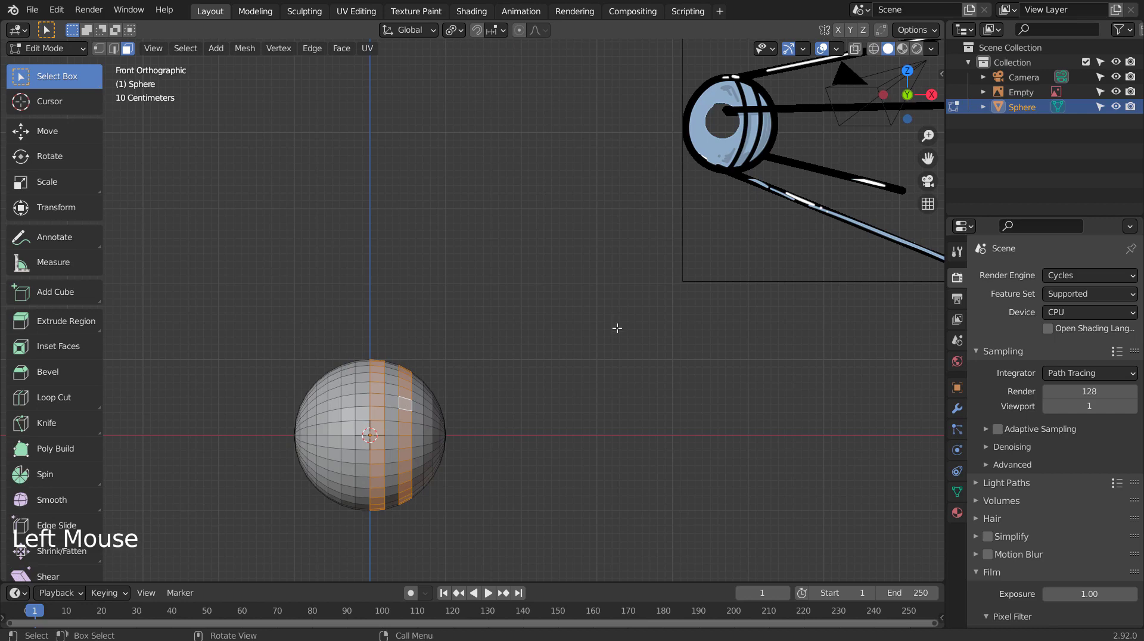
- Inset the two selected face loops twice, by about 0.036 m and then about 0.021 m
{"action": "key", "text": "i"}
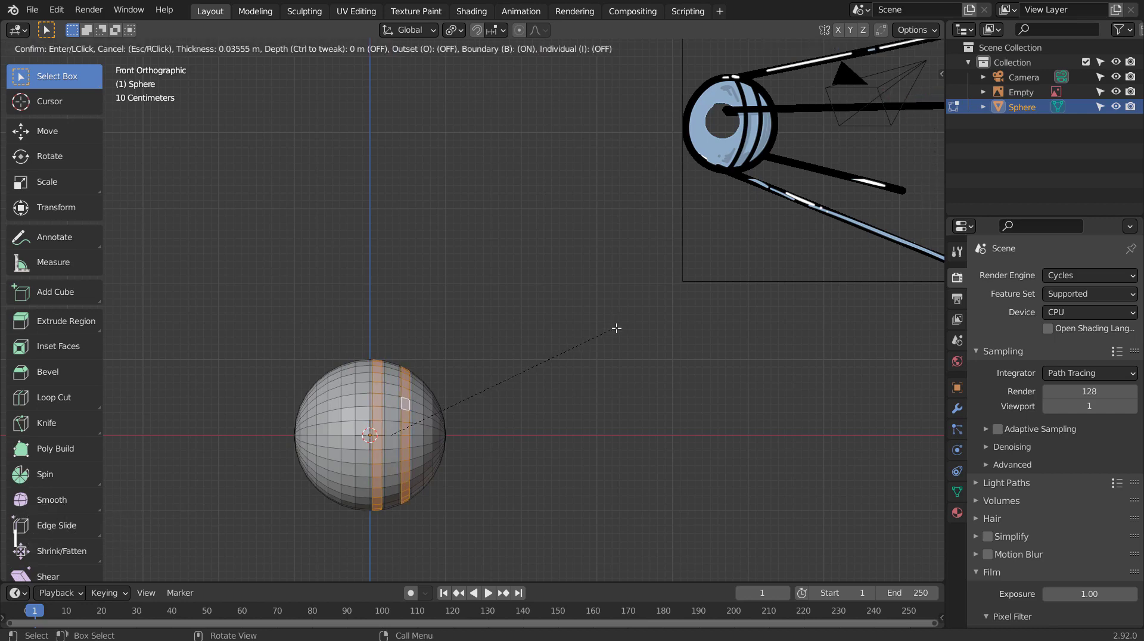
{"action": "left_click", "coordinate": [616, 327]}
{"action": "key", "text": "i"}
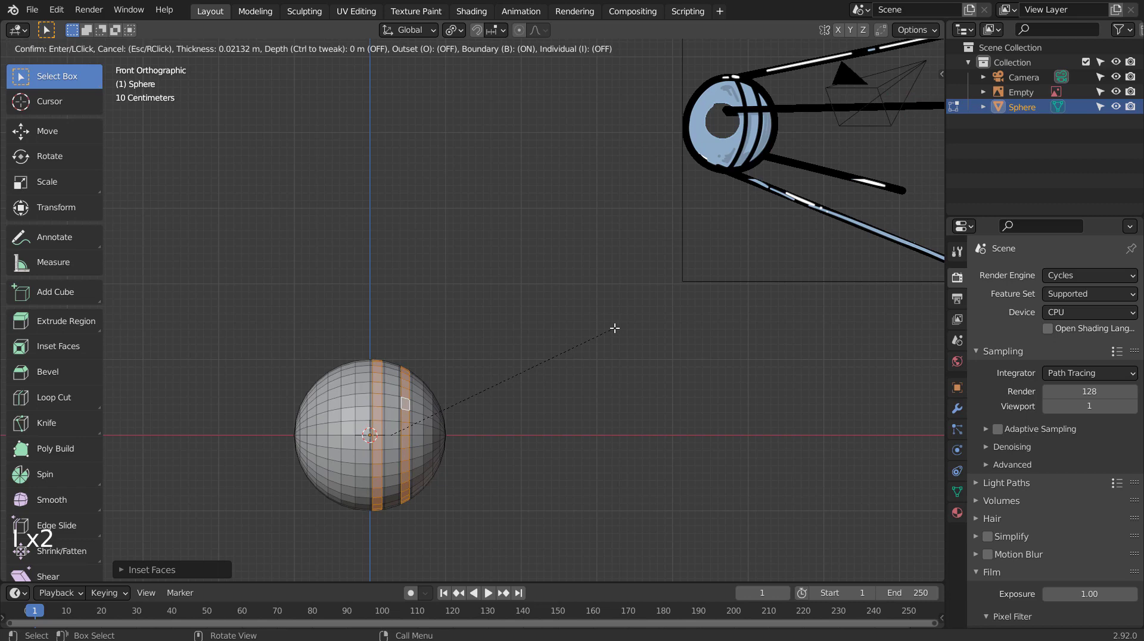
{"action": "left_click", "coordinate": [614, 328]}
- Scale the inset bands to about 0.95 to form two recessed grooves, and shade the sphere smooth in Object Mode
{"action": "key", "text": "s"}
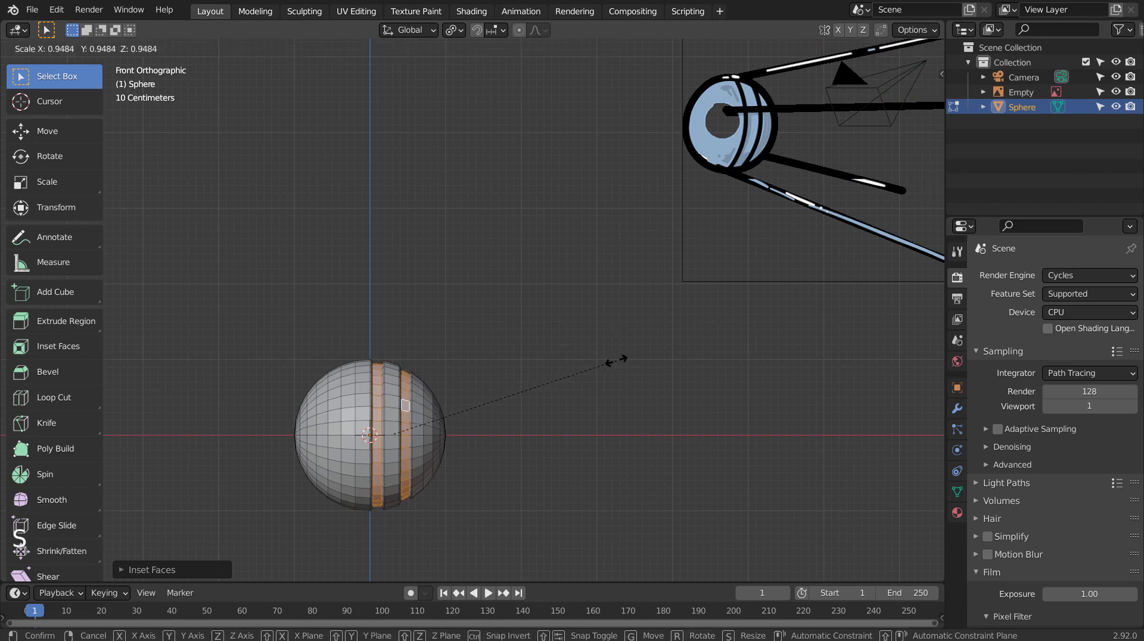
{"action": "left_click", "coordinate": [616, 359]}
{"action": "key", "text": "Tab"}
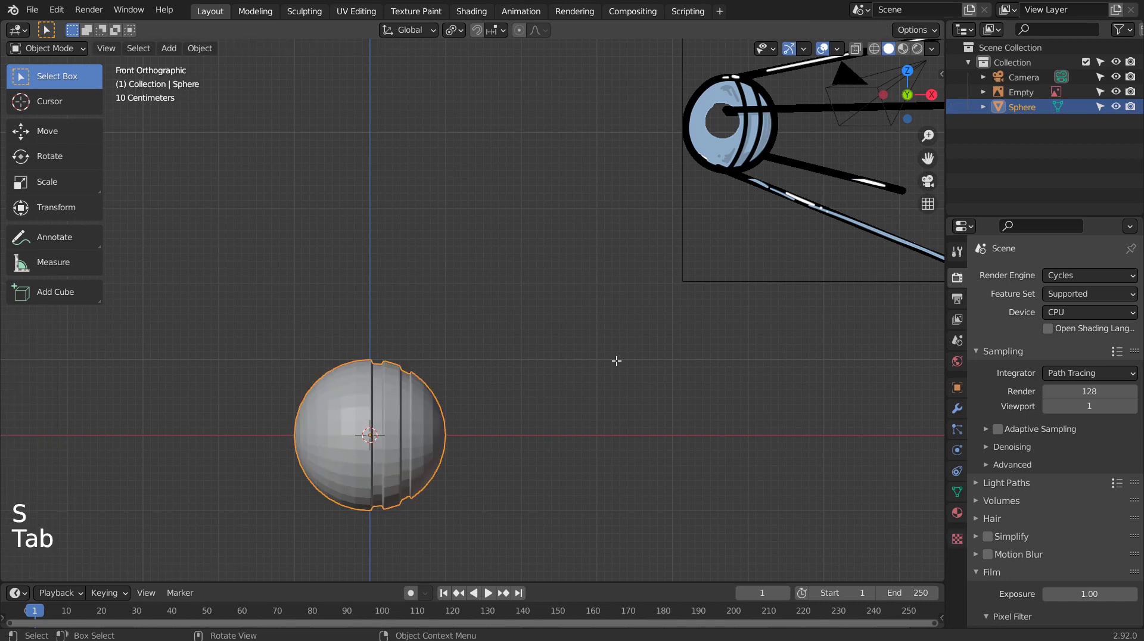
{"action": "right_click", "coordinate": [426, 436]}
{"action": "left_click", "coordinate": [425, 385]}
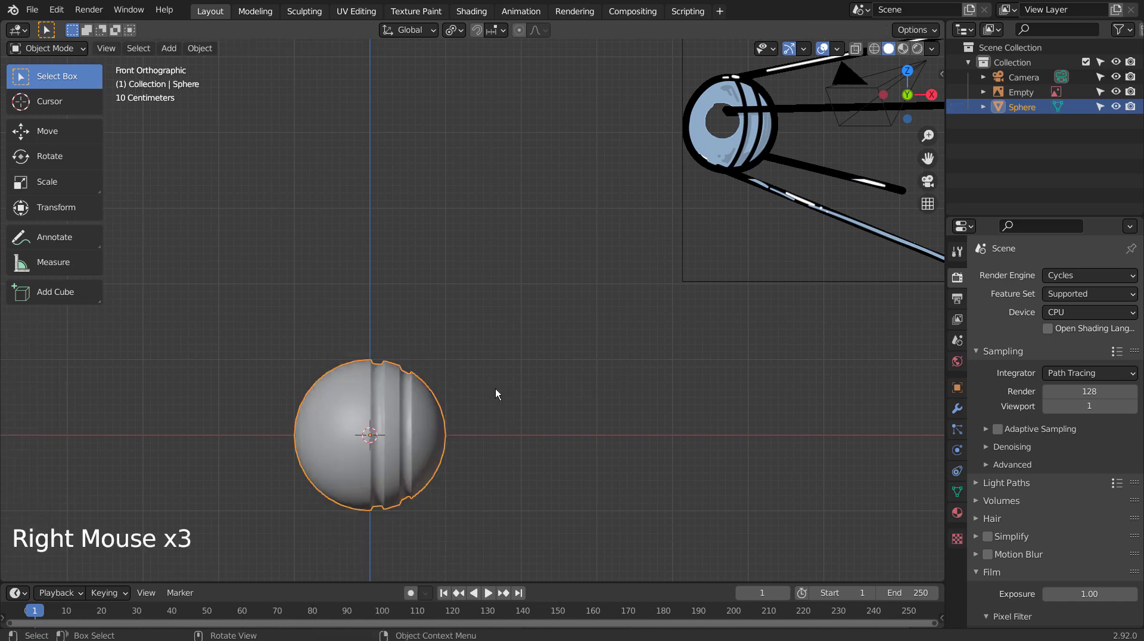
- Create a new material for the sphere with a light blue base color
{"action": "mouse_move", "coordinate": [402, 432]}
{"action": "middle_mouse_down"}
{"action": "mouse_move", "coordinate": [542, 420]}
{"action": "mouse_move", "coordinate": [388, 431]}
{"action": "middle_mouse_up"}
{"action": "middle_click", "coordinate": [388, 426]}
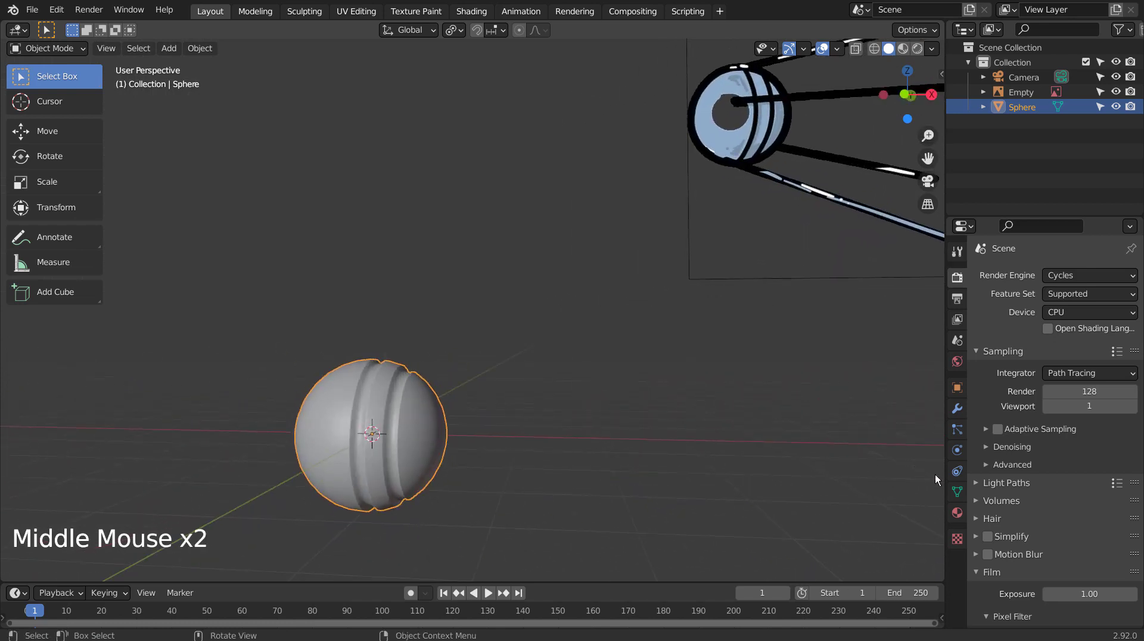
{"action": "left_click", "coordinate": [958, 513]}
{"action": "left_click", "coordinate": [1013, 324]}
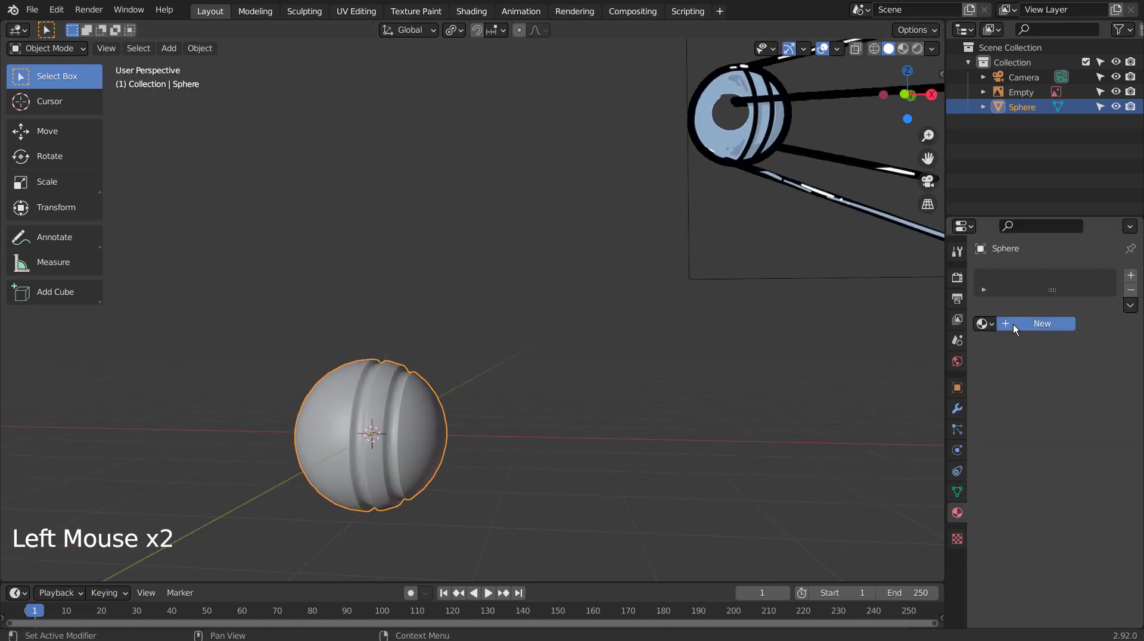
{"action": "left_click", "coordinate": [1094, 439]}
{"action": "left_click", "coordinate": [1086, 449]}
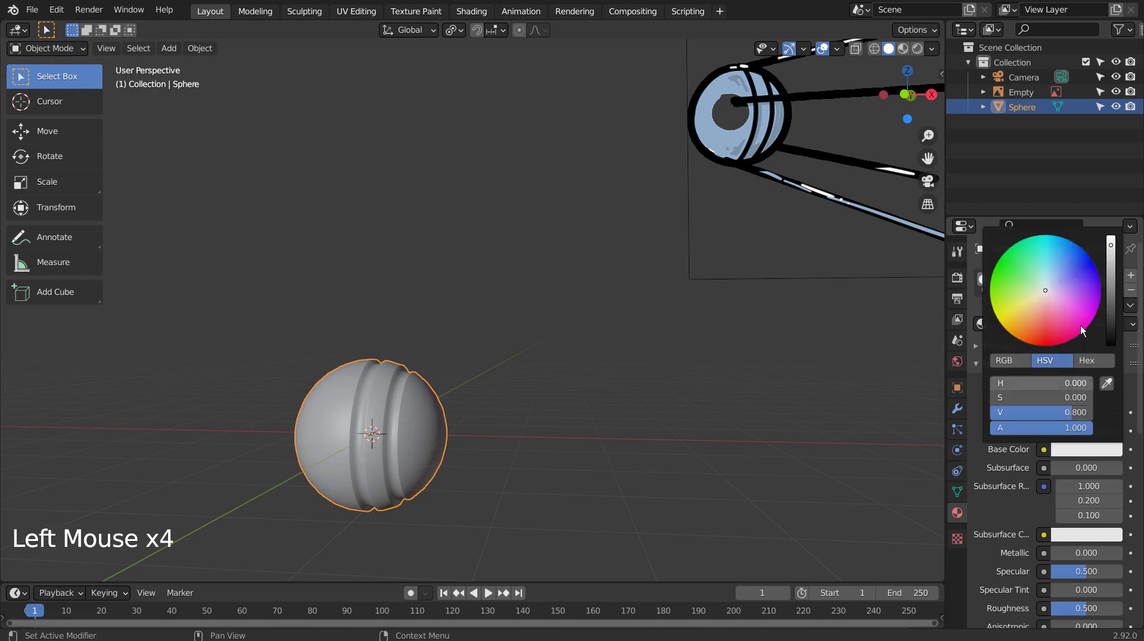
{"action": "left_click", "coordinate": [1053, 271]}
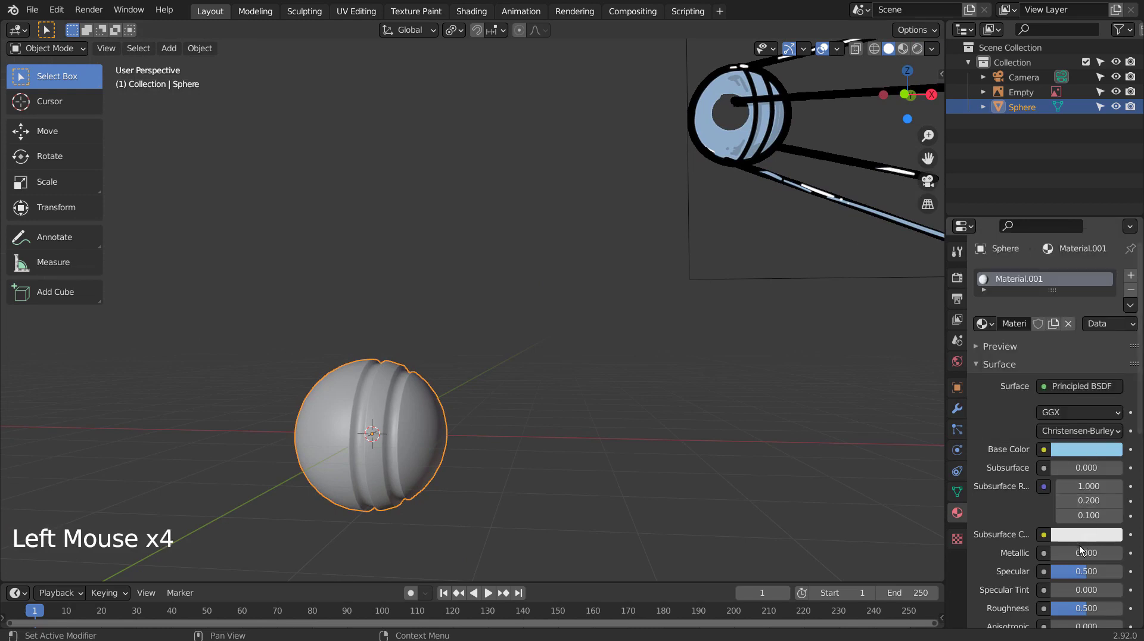
- Set the sphere material's Metallic to 0.917 and Roughness to 0.120, and show the scene in Material Preview shading
{"action": "left_click_drag", "start_coordinate": [1062, 552], "coordinate": [1120, 553]}
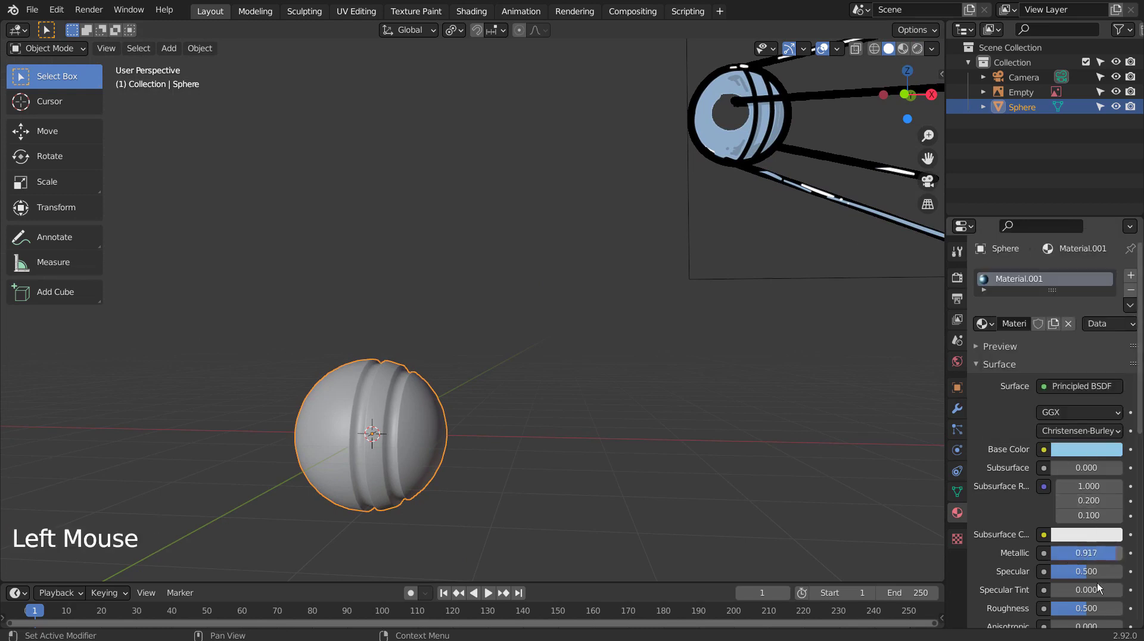
{"action": "left_click_drag", "start_coordinate": [1098, 609], "coordinate": [1073, 608]}
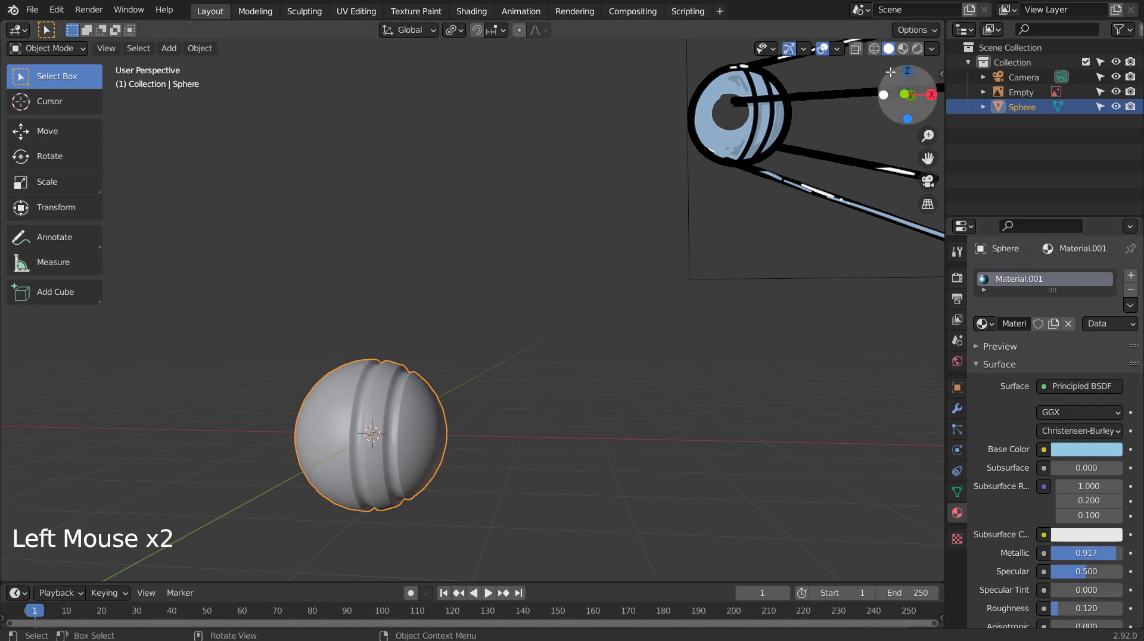
{"action": "left_click", "coordinate": [903, 49]}
- Add a second material to the sphere in Edit Mode with a dark blue base color of hue 0.593, saturation 0.967 and value 0.363
{"action": "mouse_move", "coordinate": [554, 345]}
{"action": "middle_mouse_down"}
{"action": "mouse_move", "coordinate": [543, 352]}
{"action": "mouse_move", "coordinate": [606, 314]}
{"action": "mouse_move", "coordinate": [517, 379]}
{"action": "mouse_move", "coordinate": [559, 385]}
{"action": "middle_mouse_up"}
{"action": "left_click", "coordinate": [421, 445]}
{"action": "key", "text": "Tab"}
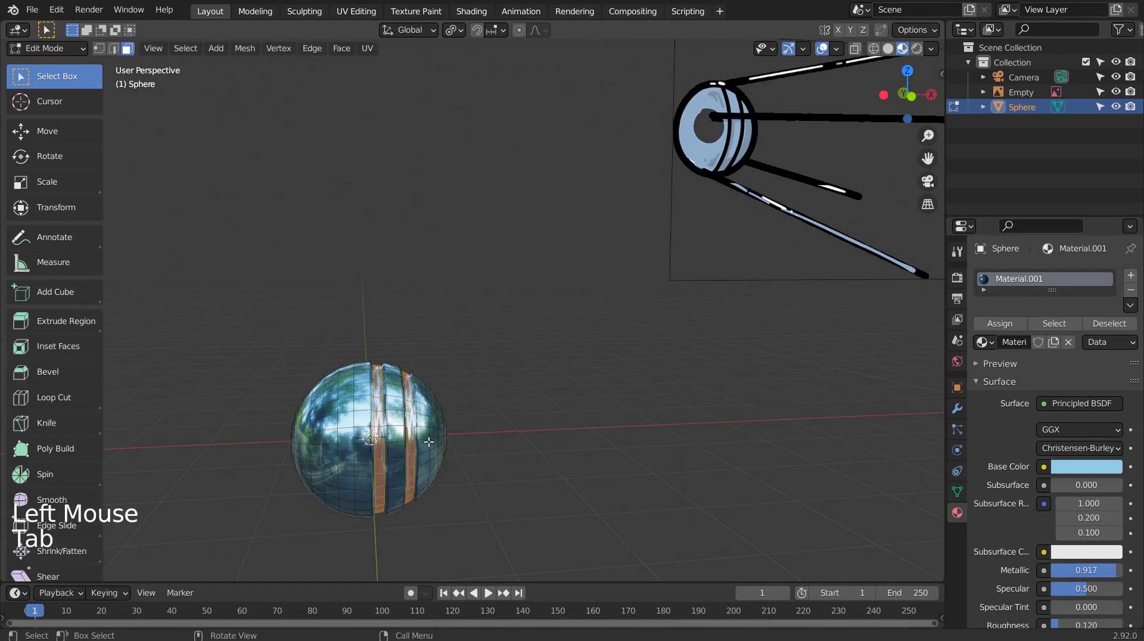
{"action": "left_click", "coordinate": [1130, 275]}
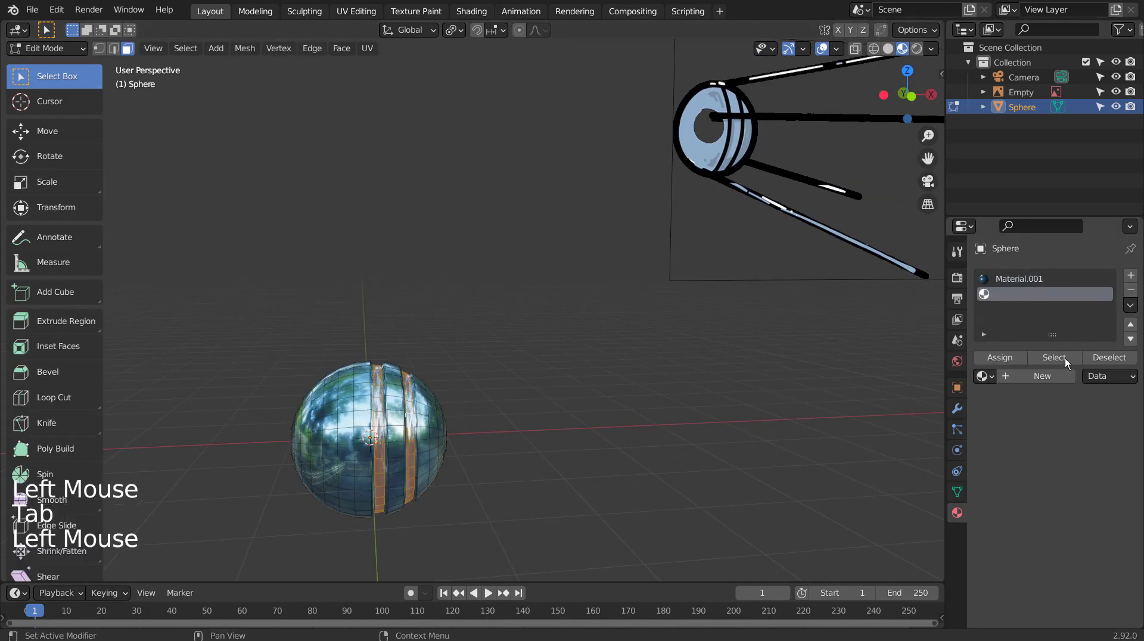
{"action": "left_click", "coordinate": [1038, 376]}
{"action": "left_click", "coordinate": [1057, 507]}
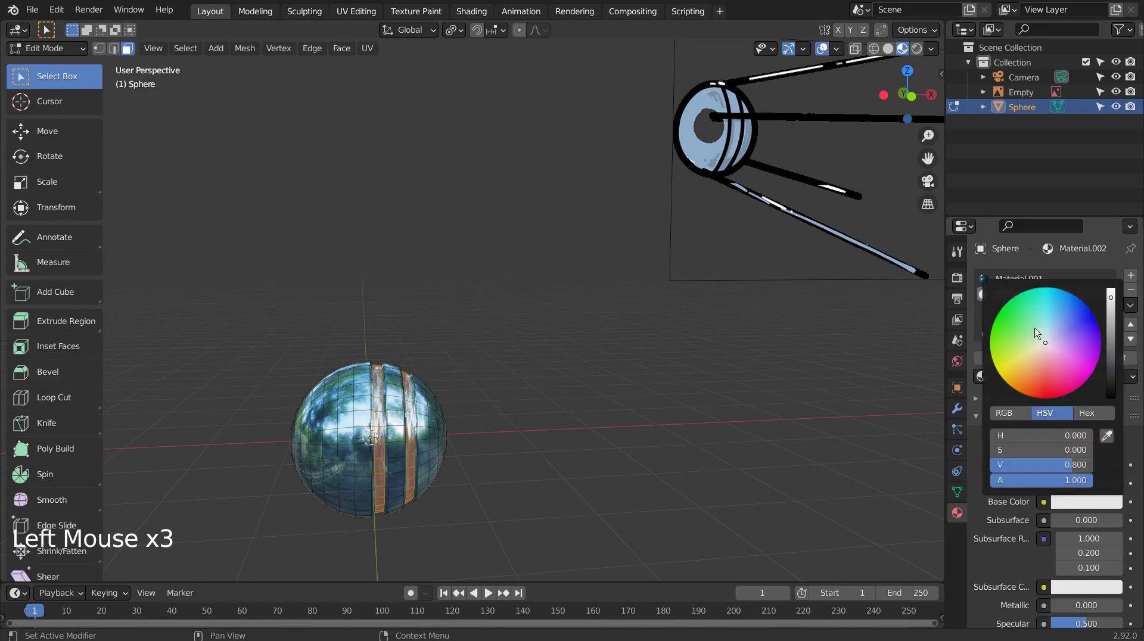
{"action": "left_click", "coordinate": [1063, 299]}
{"action": "left_click", "coordinate": [1112, 331]}
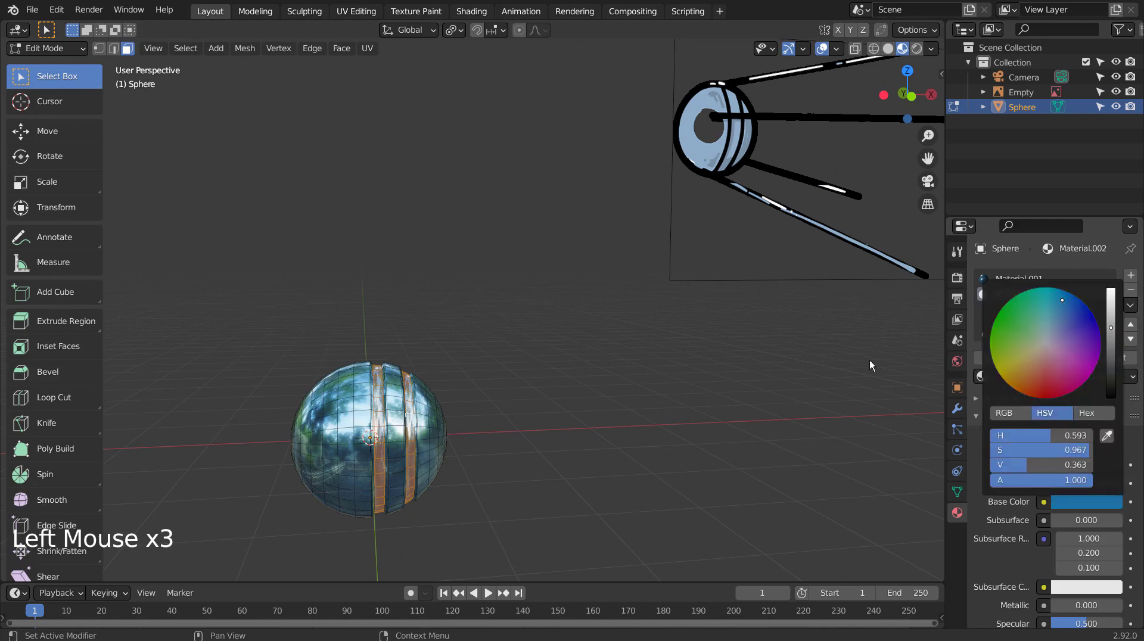
- Assign the dark blue material to the selected groove faces and return to Object Mode
{"action": "left_click", "coordinate": [991, 360]}
{"action": "left_click", "coordinate": [756, 370]}
{"action": "key", "text": "Tab"}
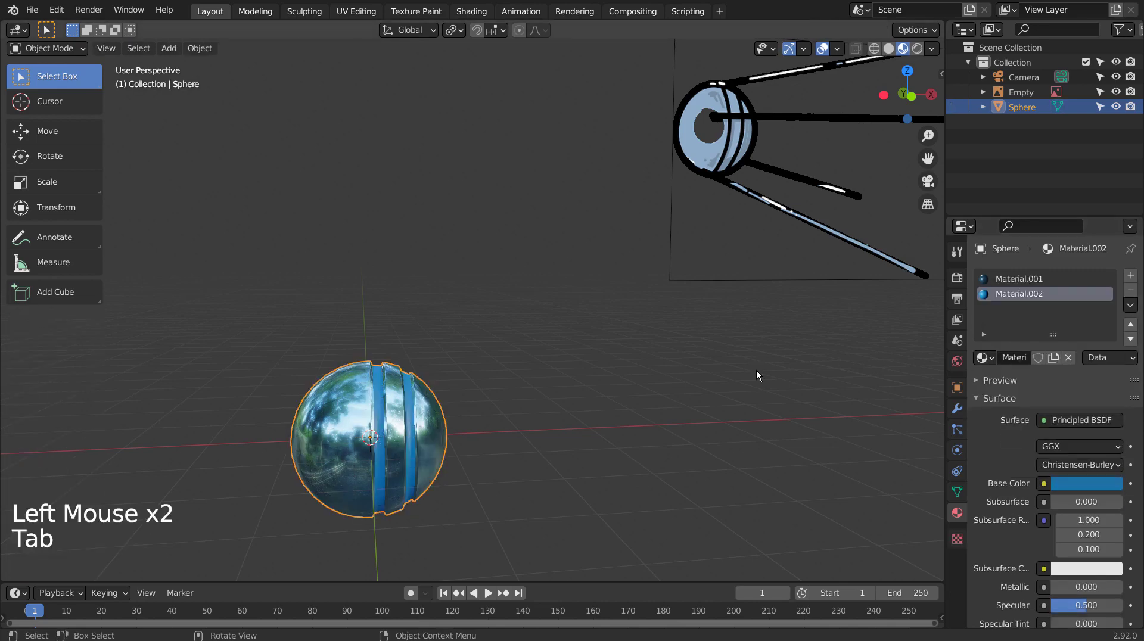
- Add a loop cut on the +X side of the outer blue groove and slide it close to the groove's edge
{"action": "middle_click_drag", "start_coordinate": [756, 370], "coordinate": [710, 403]}
{"action": "middle_click_drag", "start_coordinate": [480, 402], "coordinate": [412, 399]}
{"action": "key", "text": "Tab"}
{"action": "key", "text": "ctrl+r"}
{"action": "left_click", "coordinate": [411, 397]}
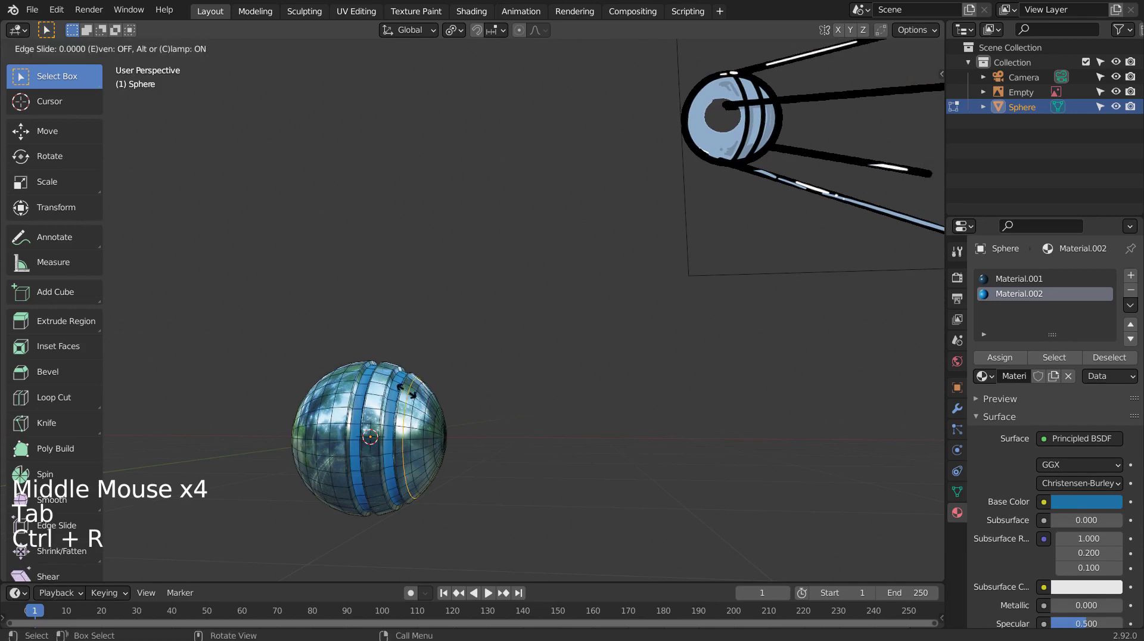
{"action": "left_click", "coordinate": [398, 392]}
{"action": "key", "text": "ctrl+r"}
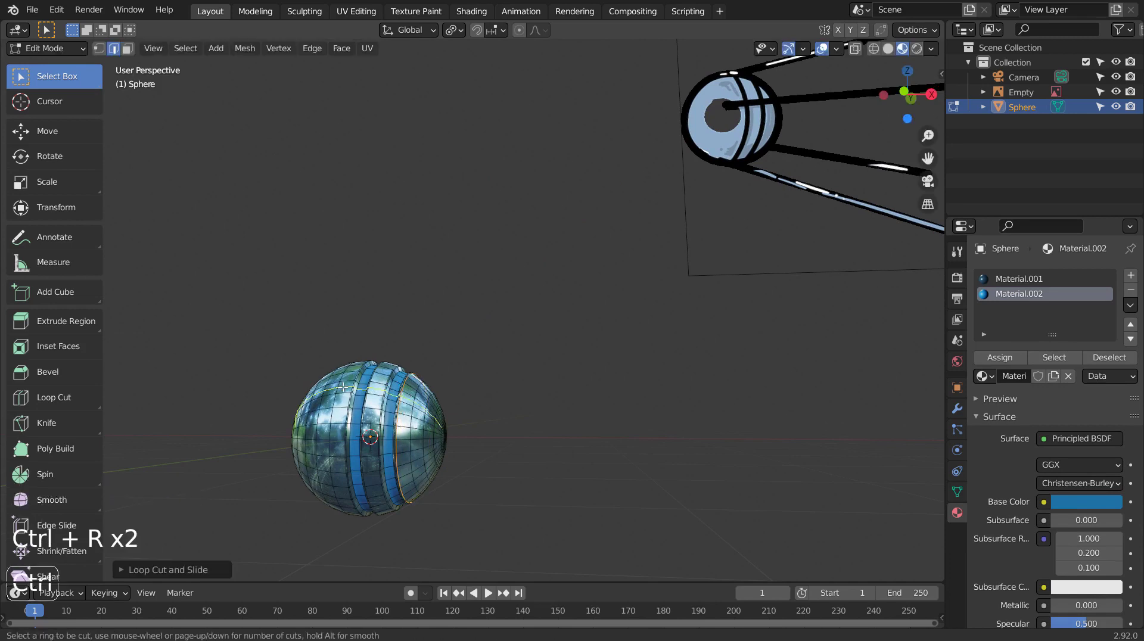
{"action": "left_click", "coordinate": [344, 382]}
{"action": "left_click", "coordinate": [345, 381]}
{"action": "key", "text": "ctrl+z"}
- Add a loop cut on the large end's side of the central blue groove, slid about -0.92 toward its edge, and leave Edit Mode
{"action": "key", "text": "ctrl+r"}
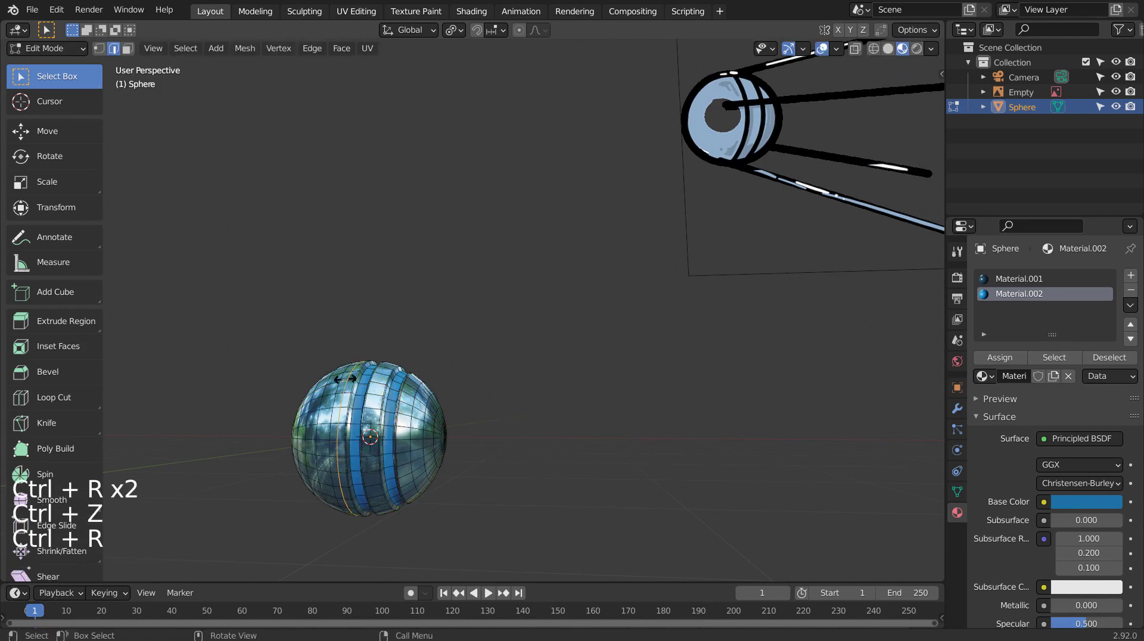
{"action": "left_click", "coordinate": [344, 381]}
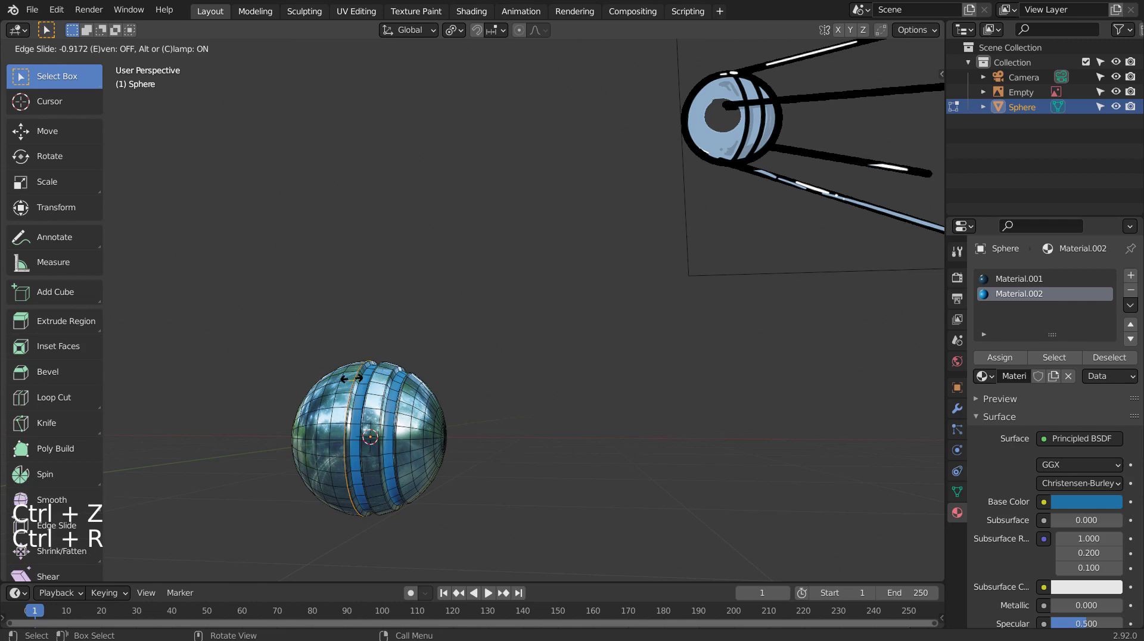
{"action": "left_click", "coordinate": [352, 378]}
{"action": "key", "text": "Tab"}
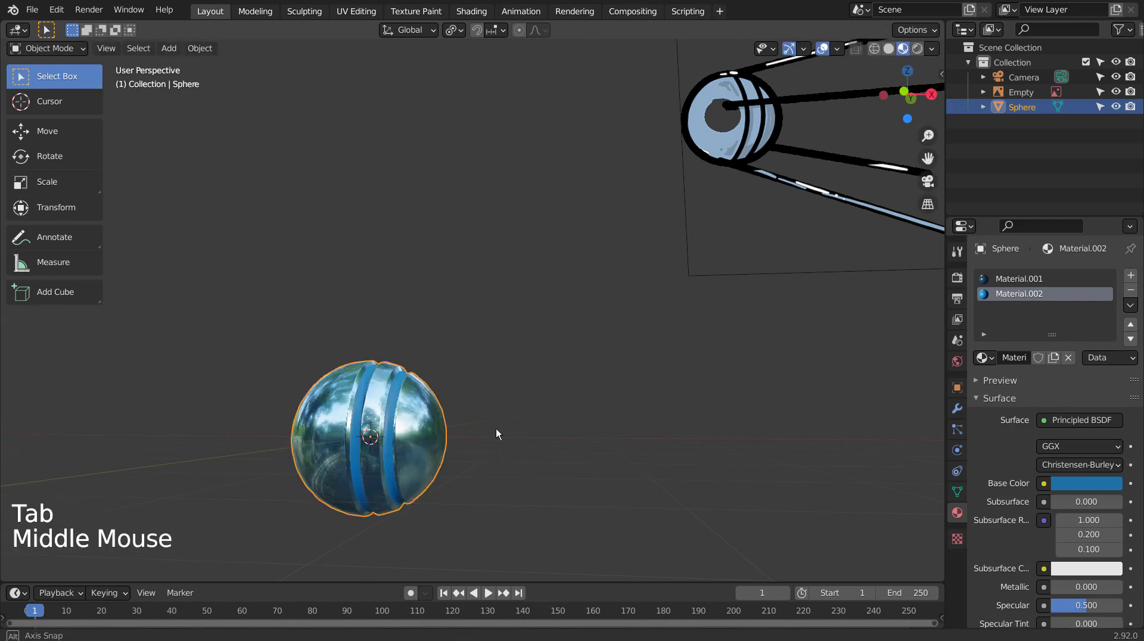
- Deselect the sphere, switch to the front view and add a mesh cube at the sphere's centre
{"action": "middle_click_drag", "start_coordinate": [496, 427], "coordinate": [580, 384]}
{"action": "scroll", "coordinate": [517, 427], "scroll_direction": "down", "scroll_amount": 4}
{"action": "left_click", "coordinate": [580, 383]}
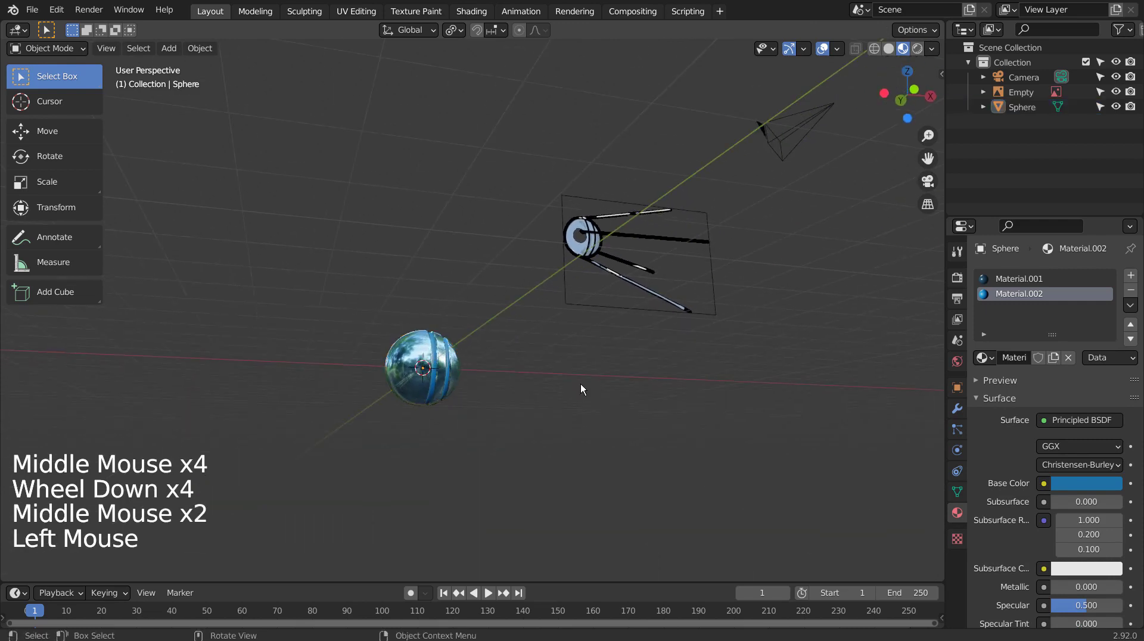
{"action": "key", "text": "KP_1"}
{"action": "left_click", "coordinate": [580, 384]}
{"action": "key", "text": "shift+a"}
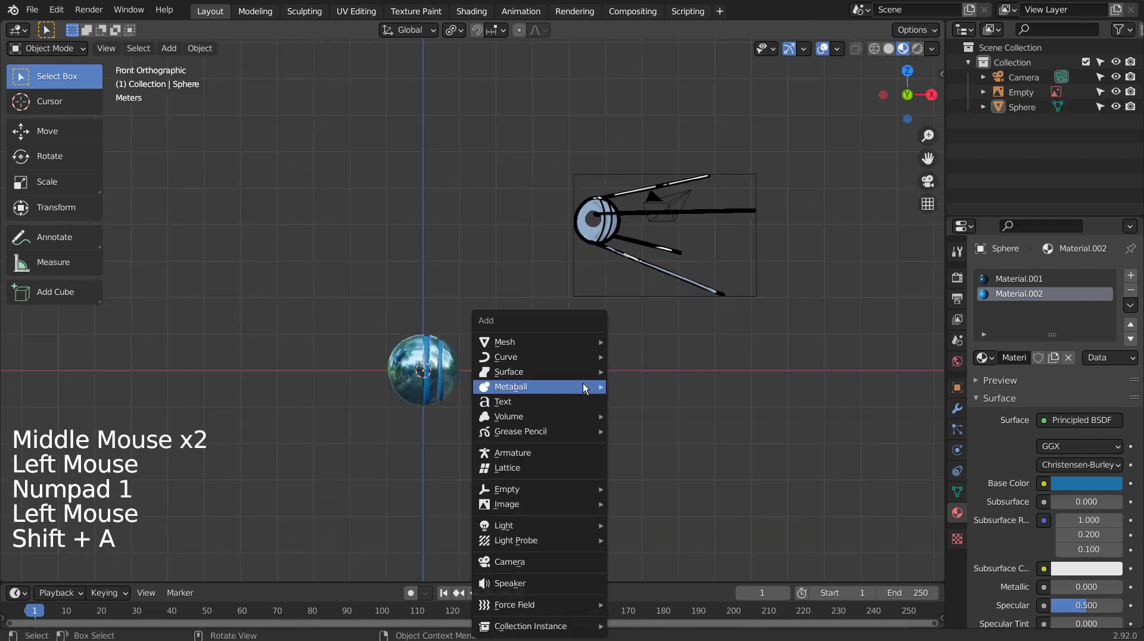
{"action": "mouse_move", "coordinate": [539, 342]}
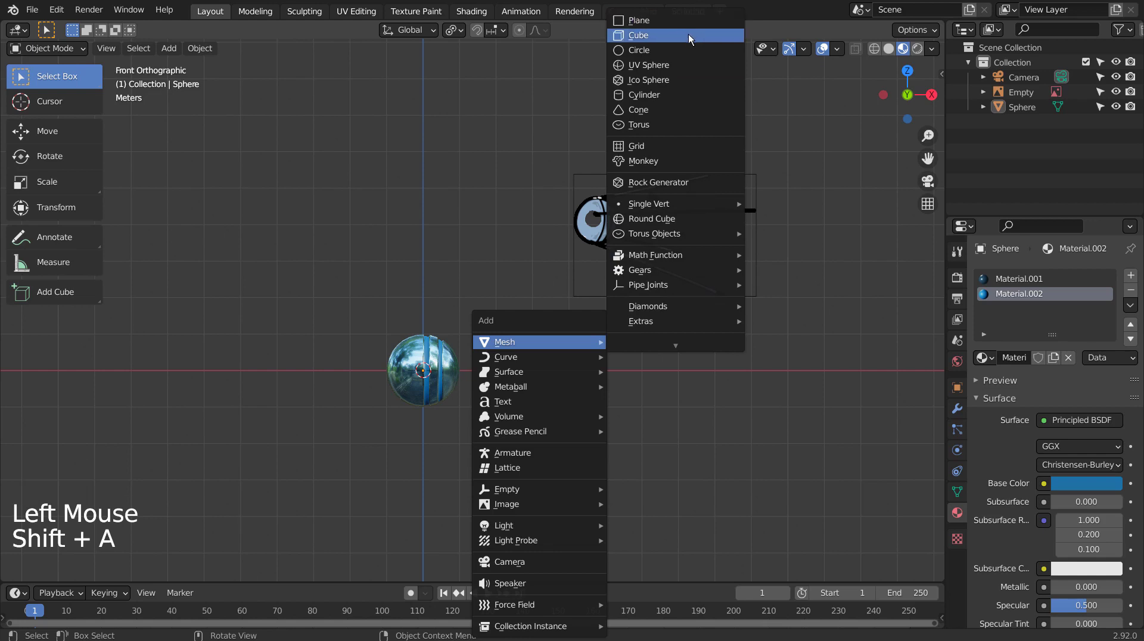
{"action": "left_click", "coordinate": [688, 34]}
- Shrink the cube well inside the sphere and stretch it along X into a long bar protruding from both sides
{"action": "key", "text": "s"}
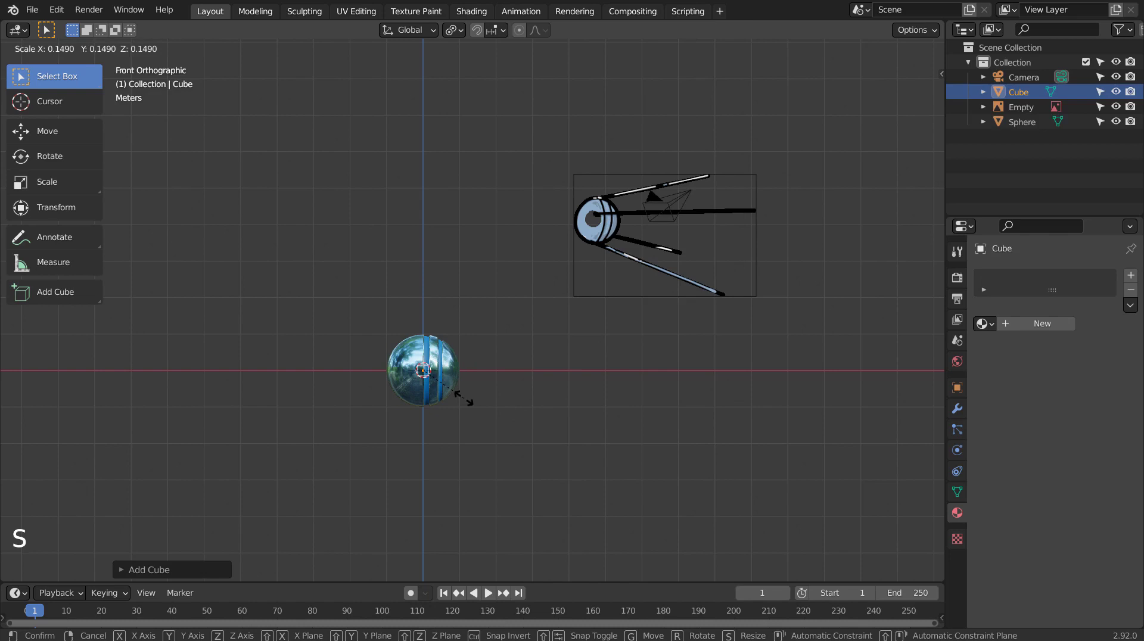
{"action": "left_click", "coordinate": [448, 391]}
{"action": "key", "text": "s"}
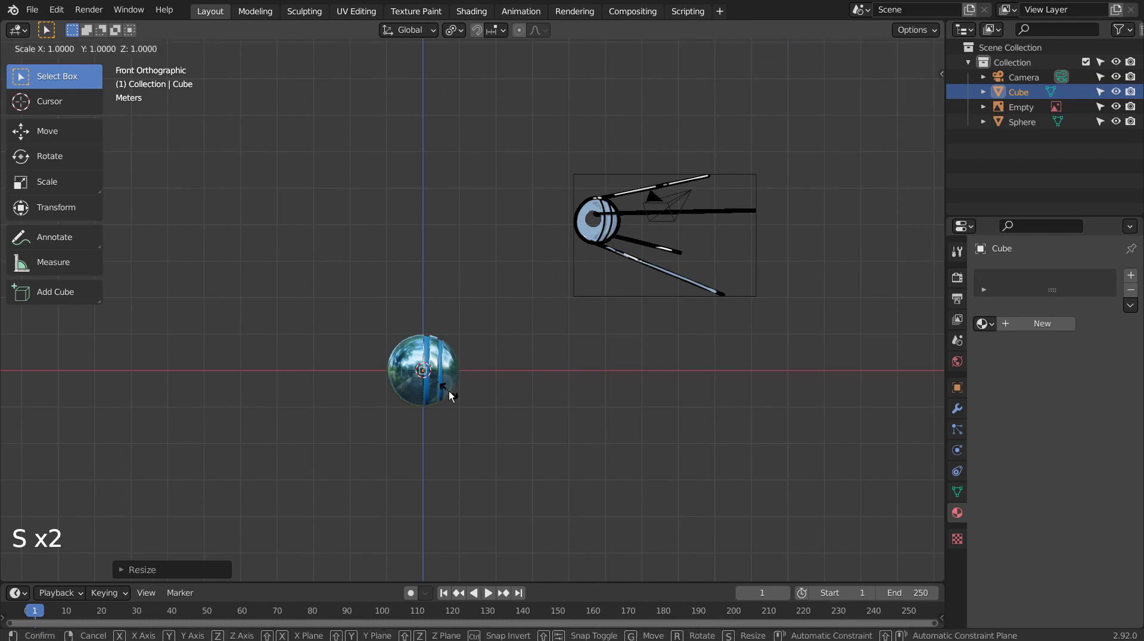
{"action": "key", "text": "x"}
{"action": "left_click", "coordinate": [255, 377]}
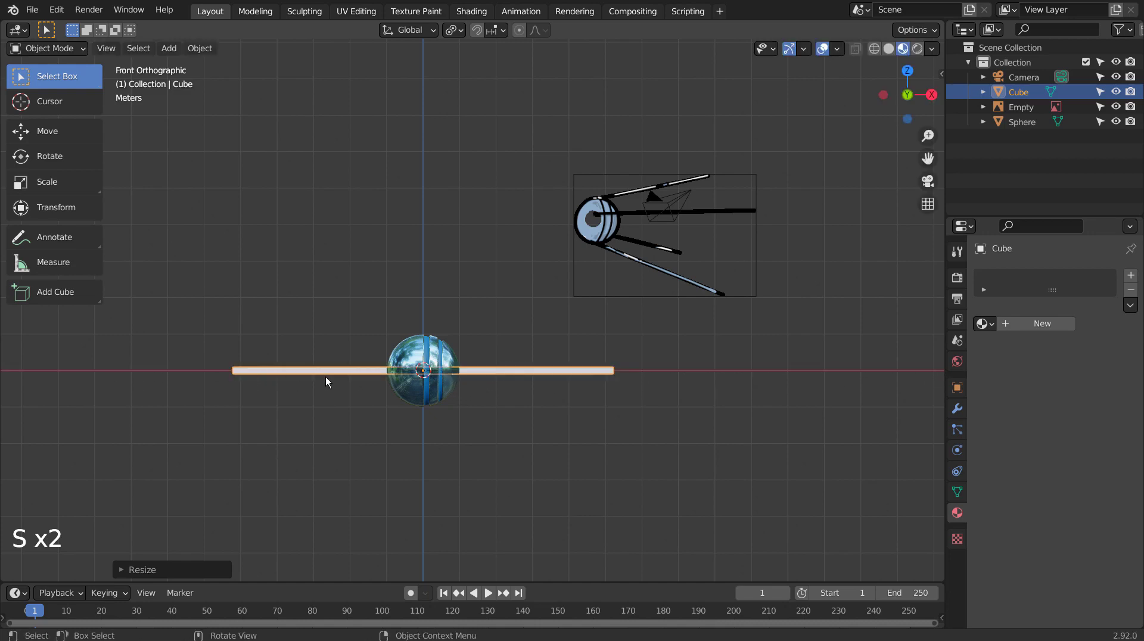
- Scale the bar down into a thin rod lengthened by about 1.73 along X, and add a level 3 Subdivision Surface
{"action": "key", "text": "s"}
{"action": "left_click", "coordinate": [518, 400]}
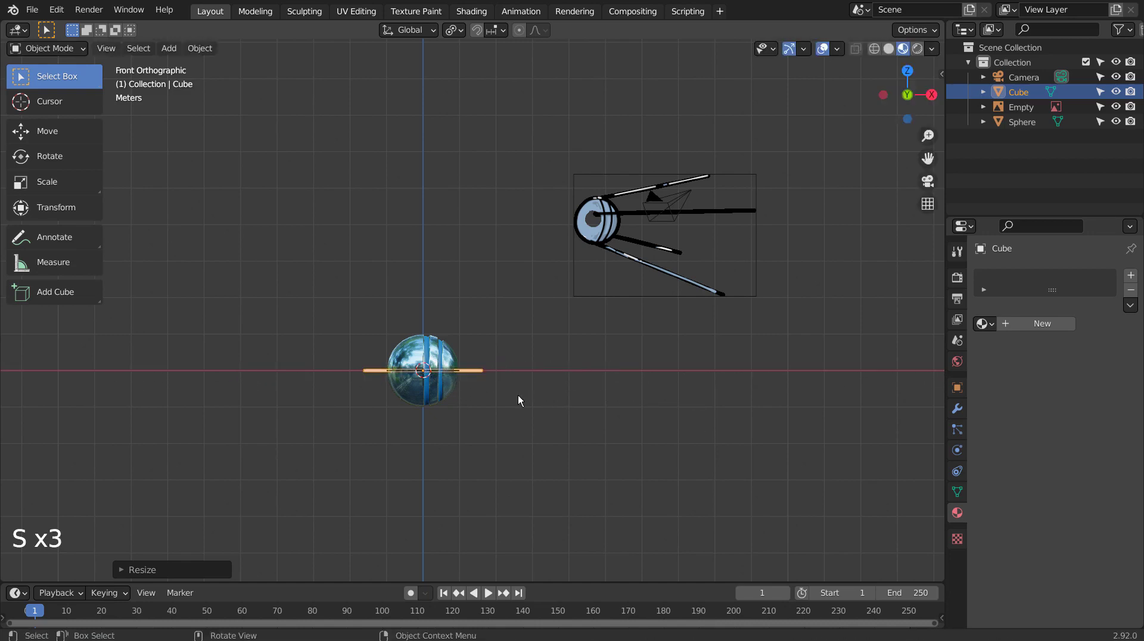
{"action": "key", "text": "s"}
{"action": "key", "text": "x"}
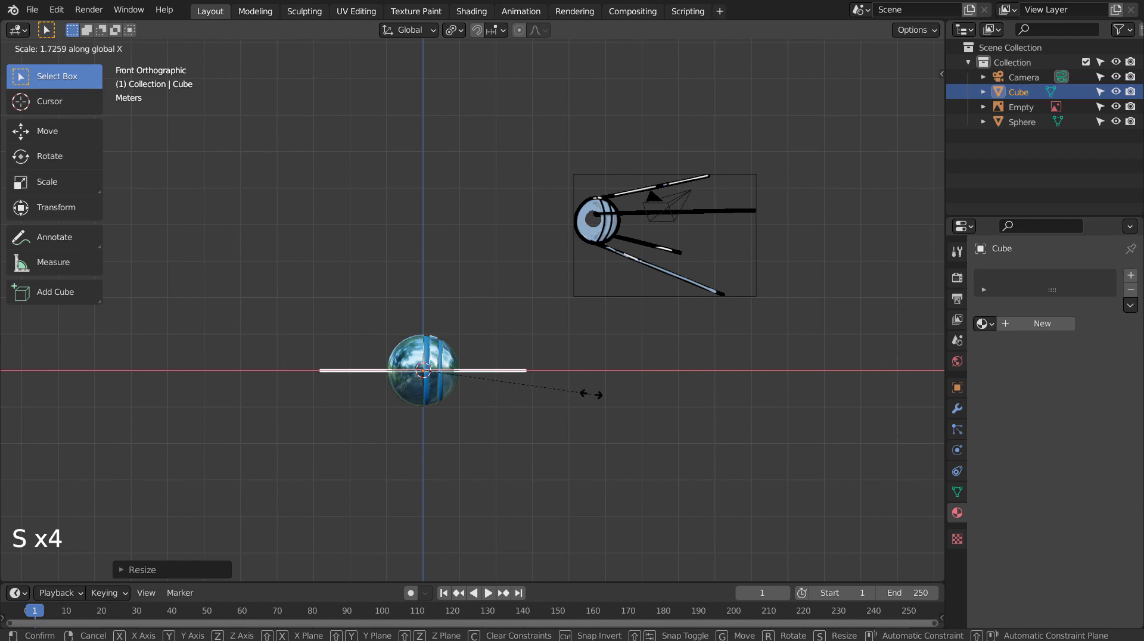
{"action": "left_click", "coordinate": [591, 395]}
{"action": "key", "text": "ctrl+3"}
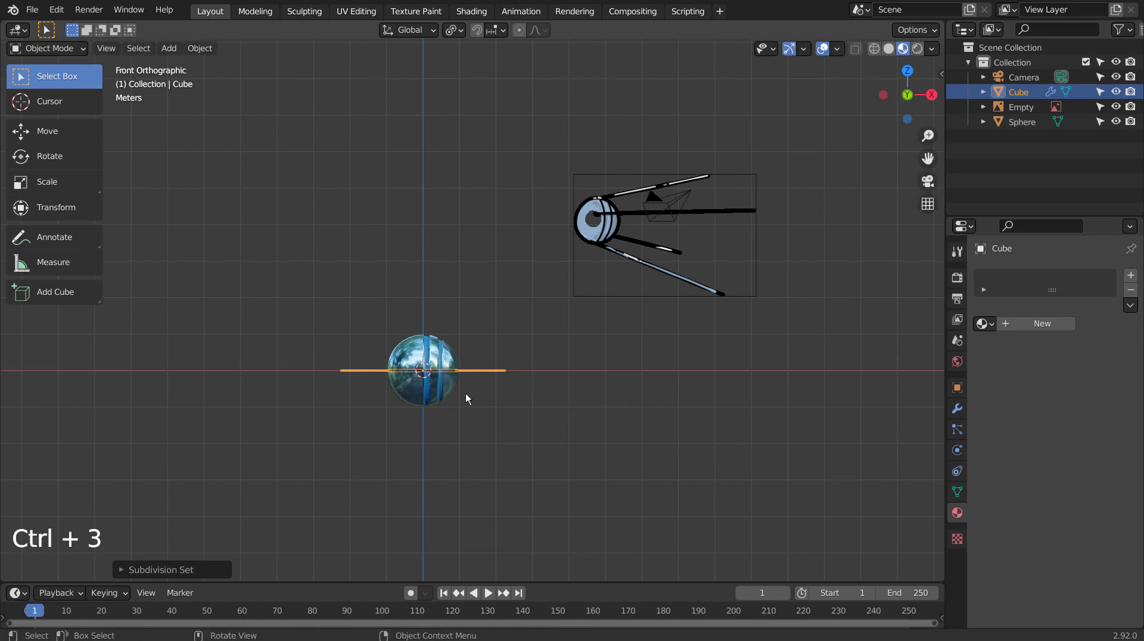
- Try adding two centred loop cuts across the rod in Edit Mode and scaling them apart along X
{"action": "scroll", "coordinate": [466, 393], "scroll_direction": "up", "scroll_amount": 2}
{"action": "key", "text": "Tab"}
{"action": "key", "text": "ctrl+r"}
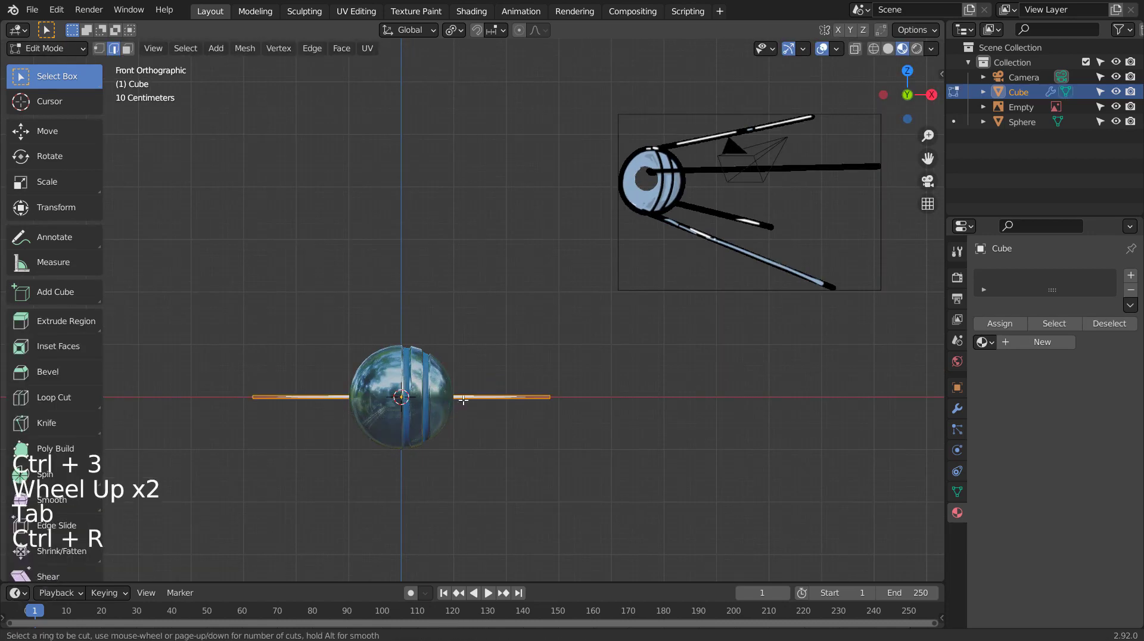
{"action": "left_click", "coordinate": [483, 397]}
{"action": "right_click", "coordinate": [135, 403]}
{"action": "right_click", "coordinate": [135, 403]}
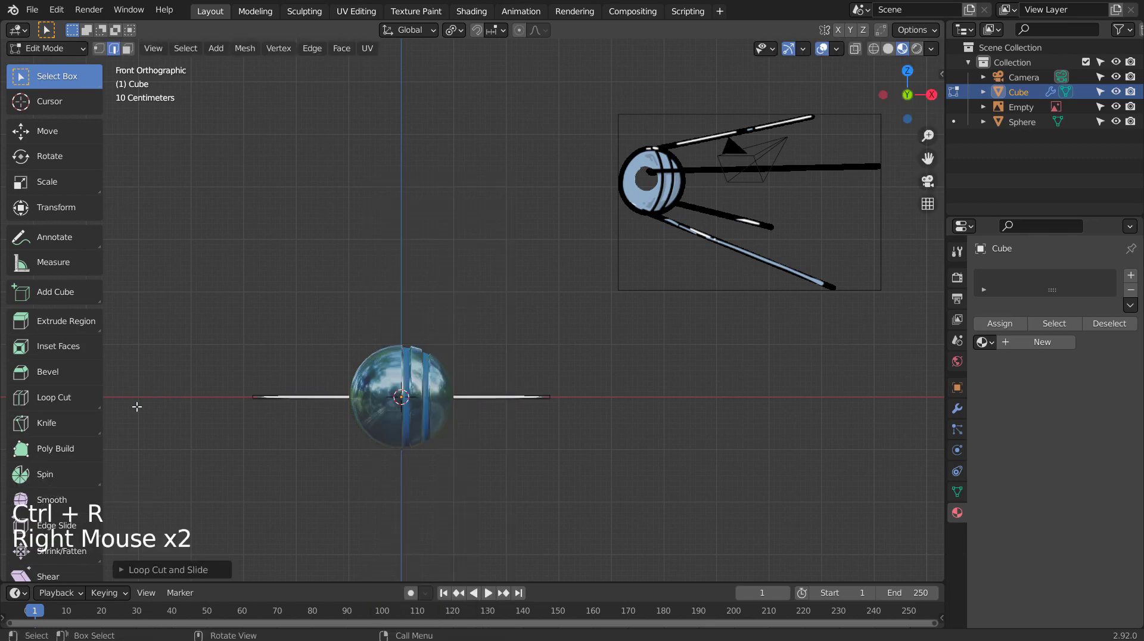
{"action": "left_click", "coordinate": [47, 182]}
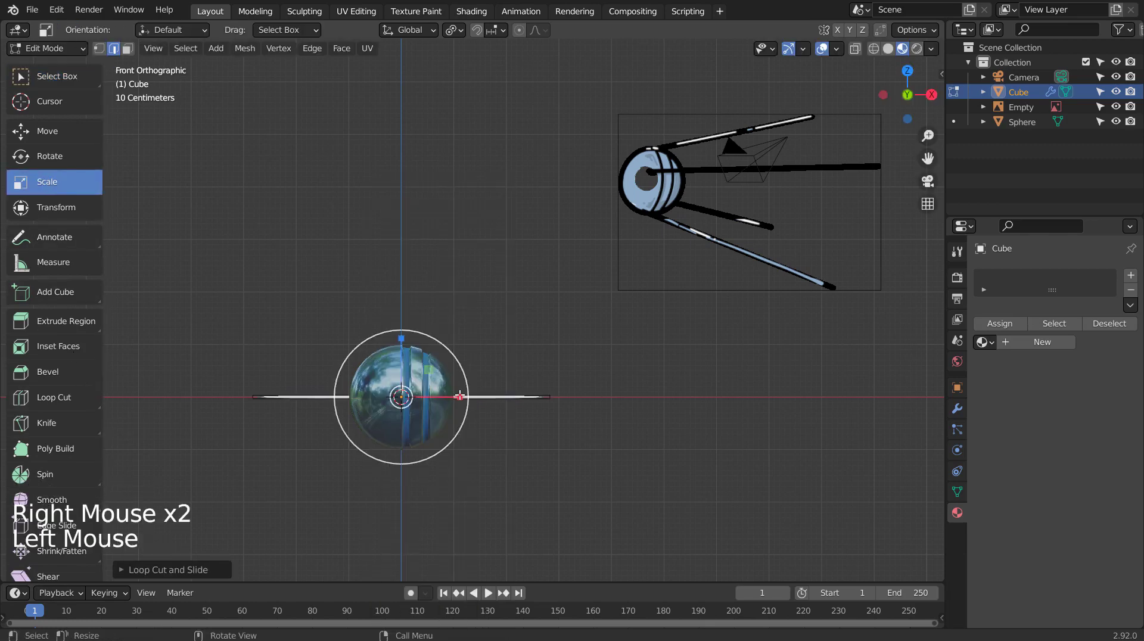
{"action": "left_click_drag", "start_coordinate": [465, 397], "coordinate": [528, 395]}
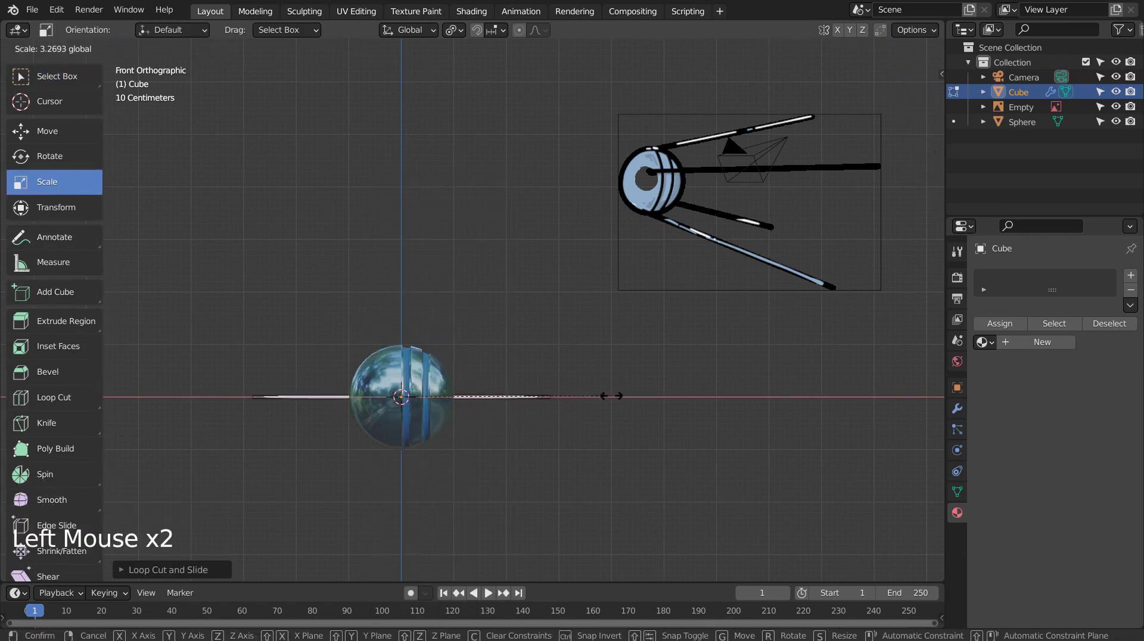
{"action": "left_click_drag", "start_coordinate": [611, 396], "coordinate": [700, 327]}
{"action": "key", "text": "ctrl+z"}
- Switch the viewport to wireframe display and hide the sphere so only the rod can be edited
{"action": "left_click", "coordinate": [888, 48]}
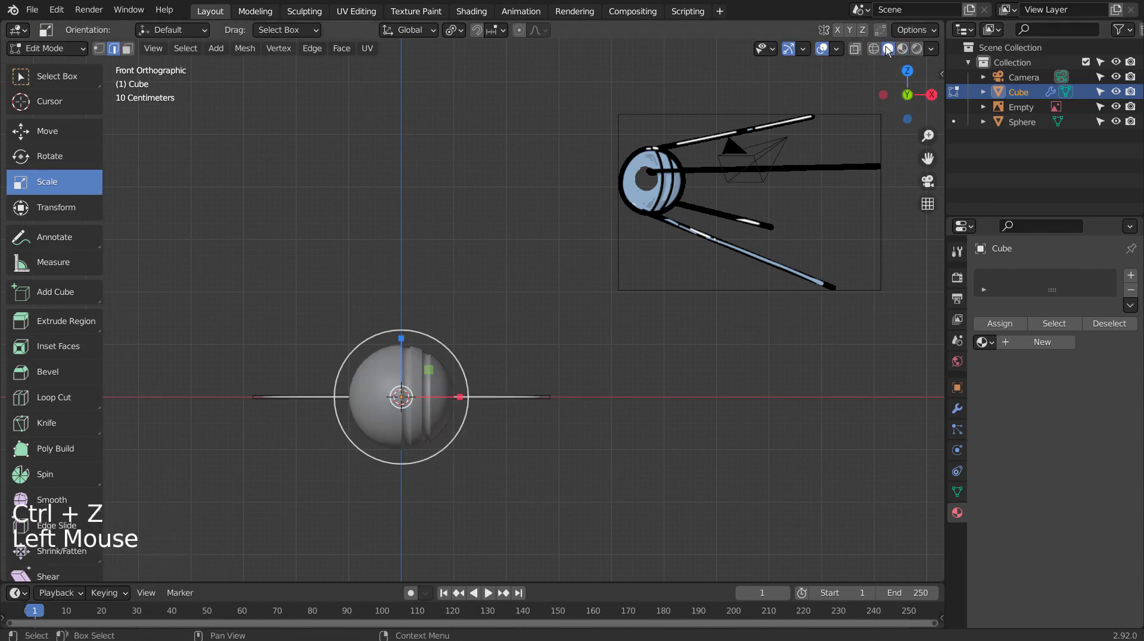
{"action": "left_click", "coordinate": [873, 49]}
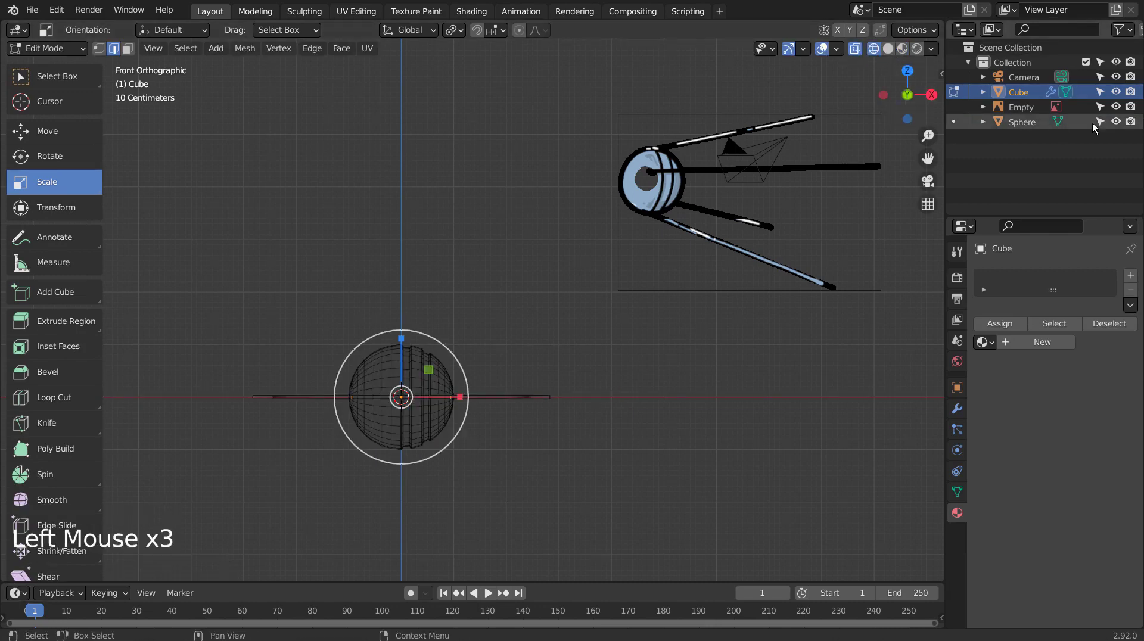
{"action": "left_click", "coordinate": [1117, 91]}
{"action": "left_click", "coordinate": [1116, 92]}
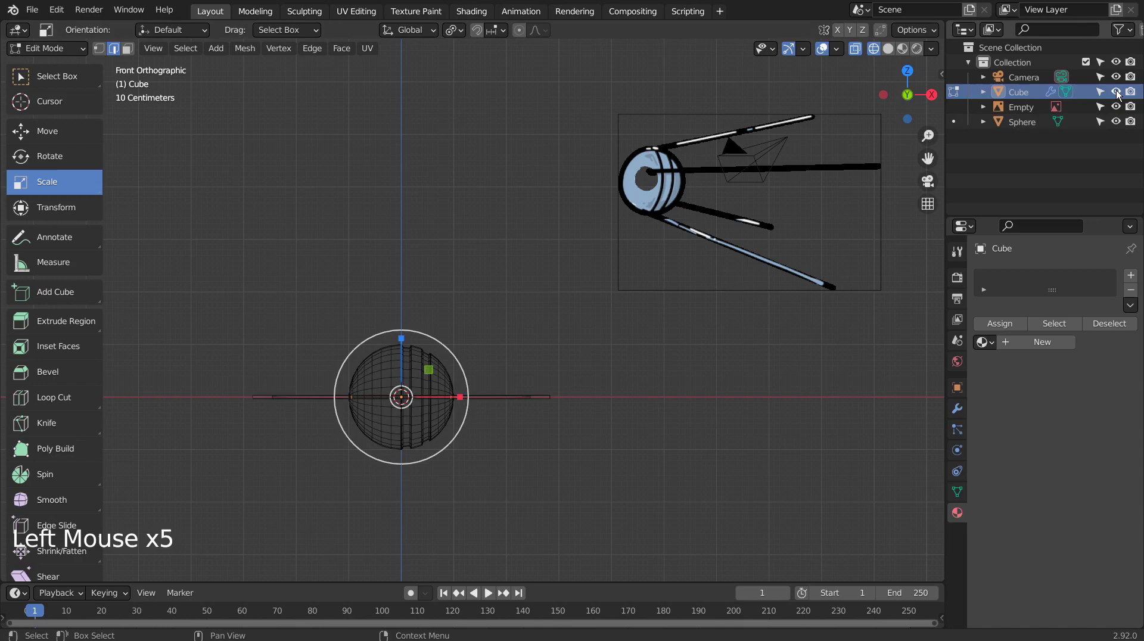
{"action": "left_click", "coordinate": [1116, 122]}
- Try again to scale the rod's two loop cuts apart along X toward its ends
{"action": "scroll", "coordinate": [548, 442], "scroll_direction": "up", "scroll_amount": 4}
{"action": "scroll", "coordinate": [547, 442], "scroll_direction": "up", "scroll_amount": 1}
{"action": "middle_click_drag", "start_coordinate": [458, 448], "coordinate": [603, 392], "text": "shift"}
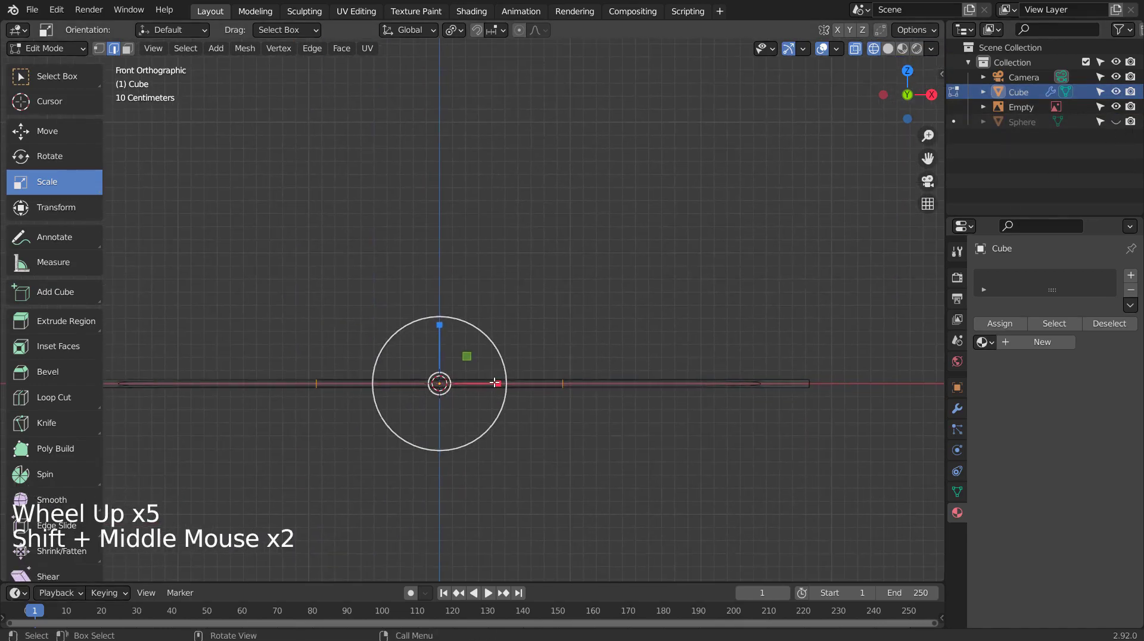
{"action": "left_click_drag", "start_coordinate": [504, 387], "coordinate": [683, 378]}
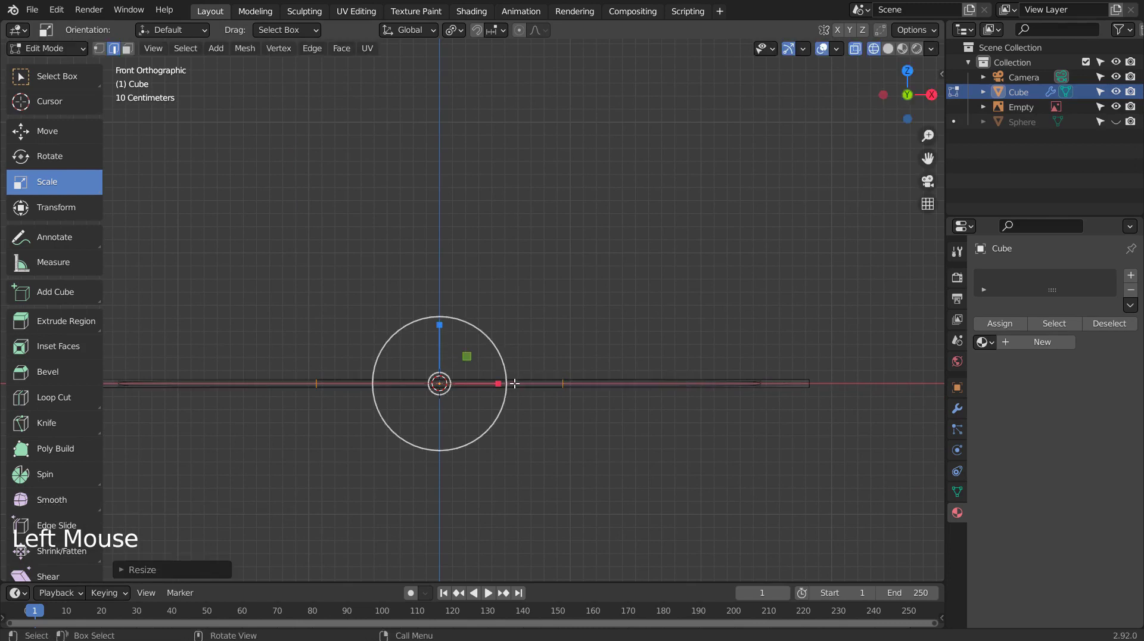
{"action": "left_click_drag", "start_coordinate": [508, 383], "coordinate": [587, 401]}
{"action": "middle_click_drag", "start_coordinate": [587, 401], "coordinate": [584, 470]}
{"action": "middle_click", "coordinate": [587, 471]}
- Undo the scaling attempts and the rod's two loop cuts
{"action": "key", "text": "ctrl+z"}
{"action": "key", "text": "ctrl+z"}
{"action": "key", "text": "ctrl+z"}
{"action": "key", "text": "ctrl+z"}
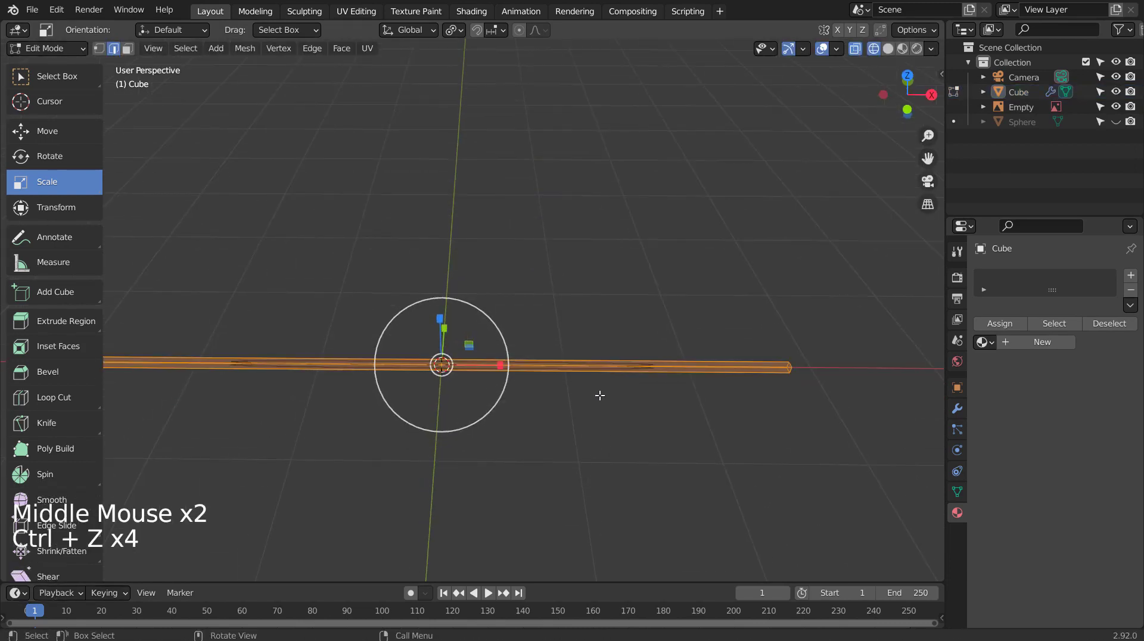
- Add a loop cut near each end of the rod, slid about -0.97 toward the +X tip and 0.94 toward the -X tip
{"action": "key", "text": "ctrl+r"}
{"action": "left_click", "coordinate": [613, 363]}
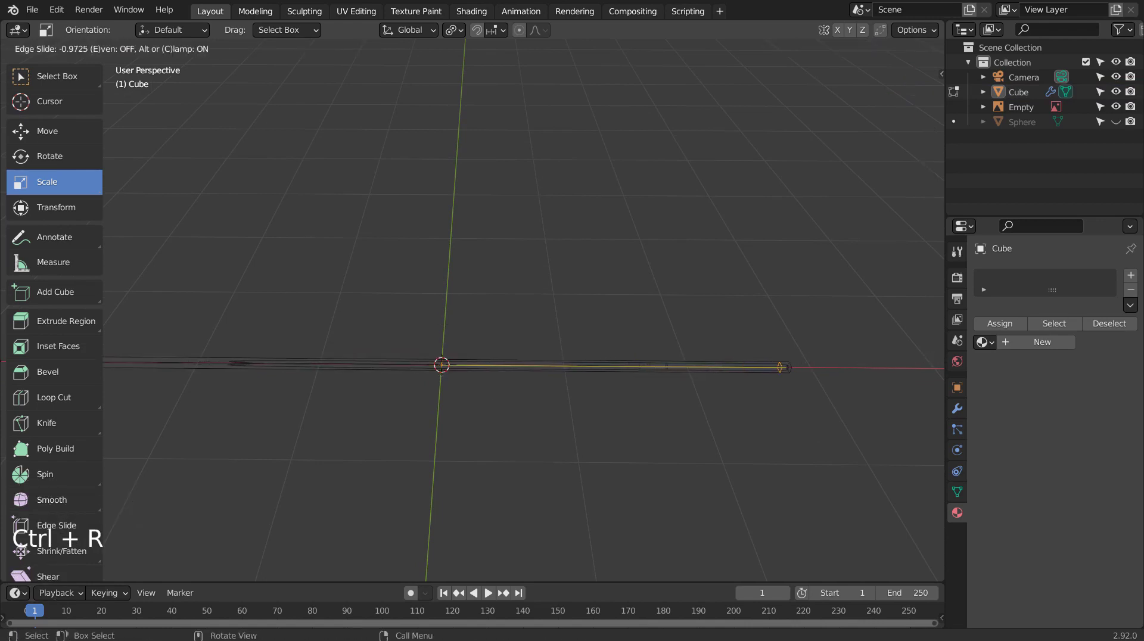
{"action": "left_click", "coordinate": [4, 370]}
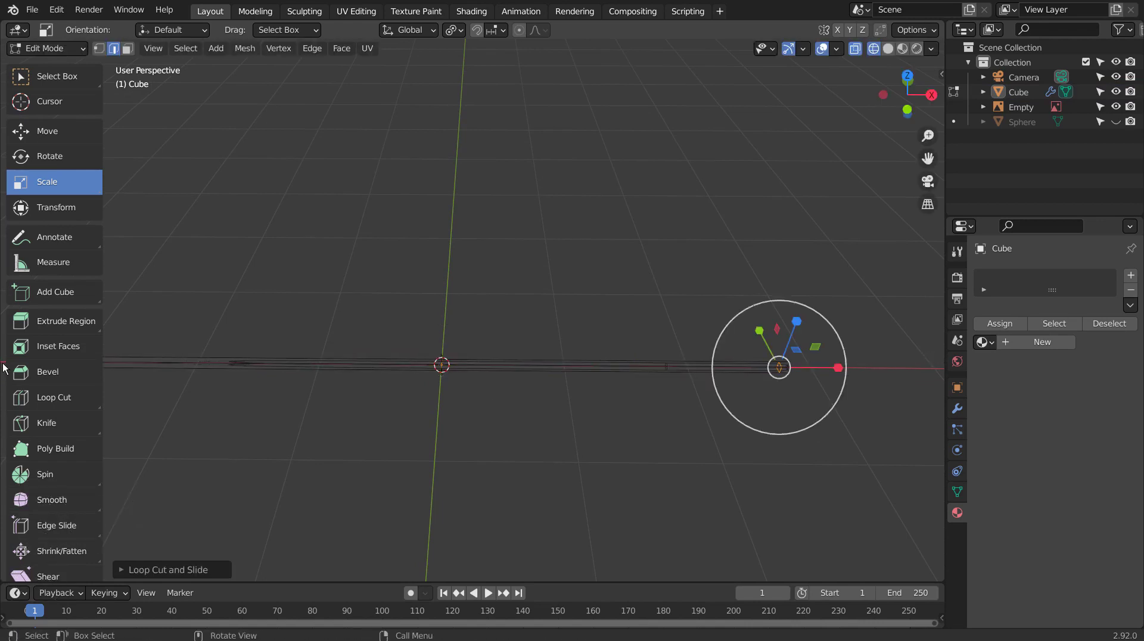
{"action": "key", "text": "ctrl+r"}
{"action": "left_click", "coordinate": [376, 363]}
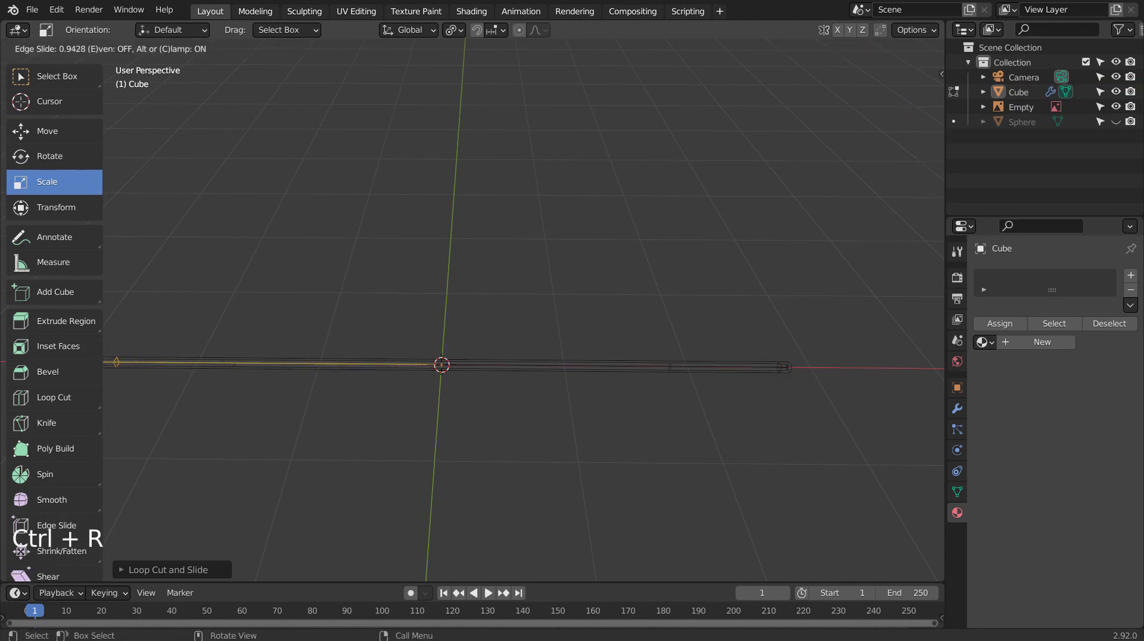
{"action": "left_click", "coordinate": [116, 362]}
- Nudge the loop at the rod's -X end slightly closer to the tip and leave Edit Mode
{"action": "middle_click_drag", "start_coordinate": [185, 365], "coordinate": [455, 367], "text": "shift"}
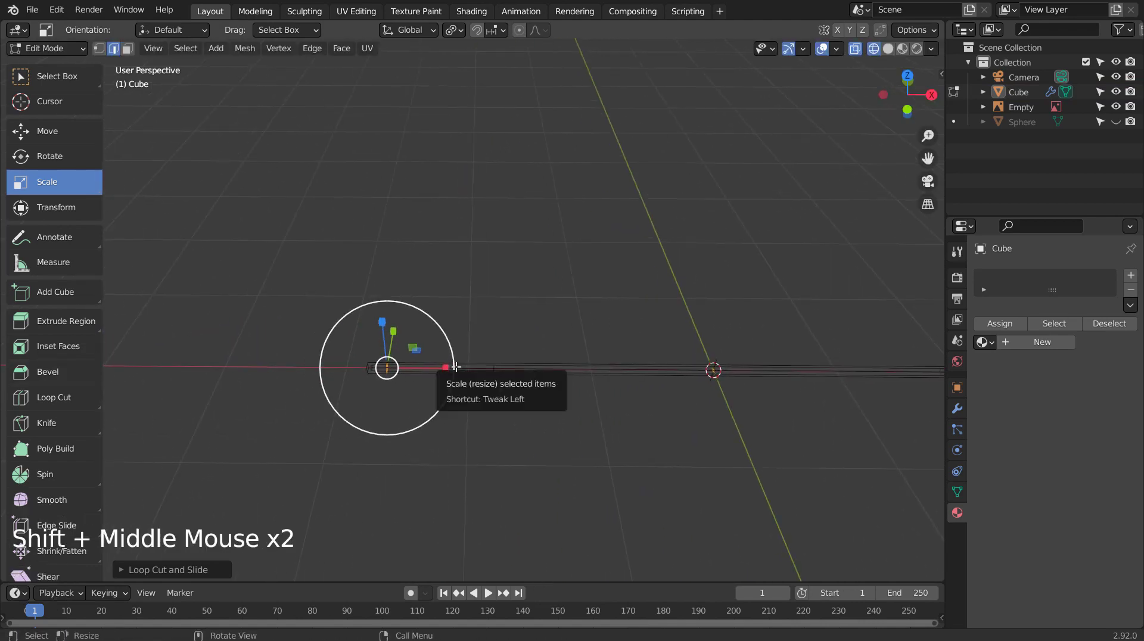
{"action": "key", "text": "g"}
{"action": "left_click", "coordinate": [603, 416]}
{"action": "key", "text": "Tab"}
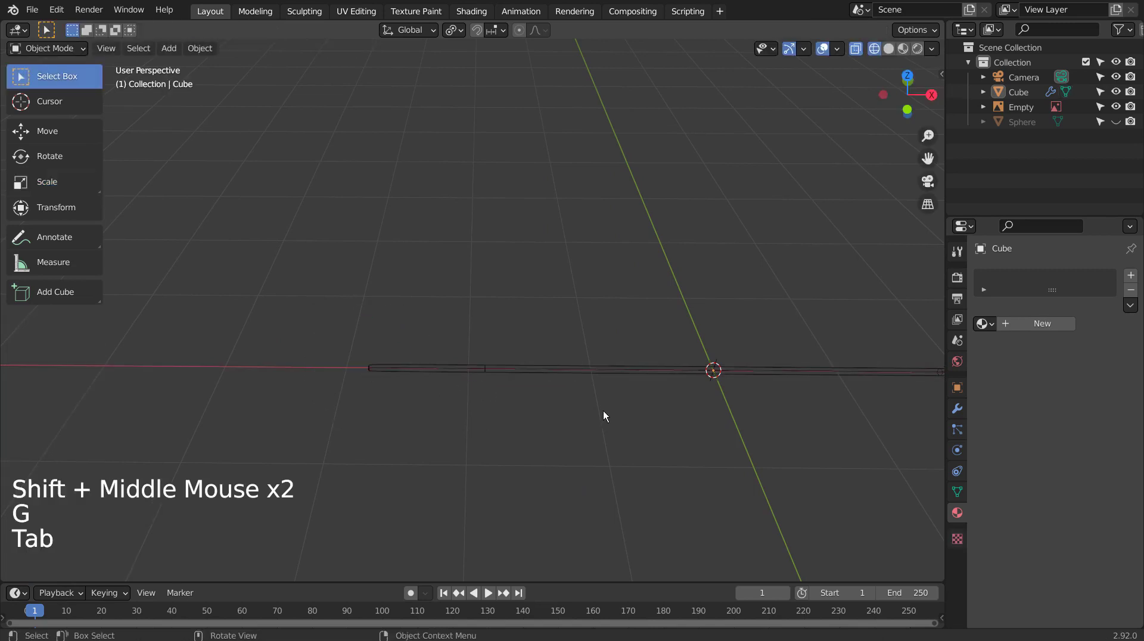
- Check the rod's ends in solid shading, select the rod and switch to the front view
{"action": "scroll", "coordinate": [603, 416], "scroll_direction": "down", "scroll_amount": 2}
{"action": "key", "text": "Tab"}
{"action": "key", "text": "Tab"}
{"action": "key", "text": "shift+z"}
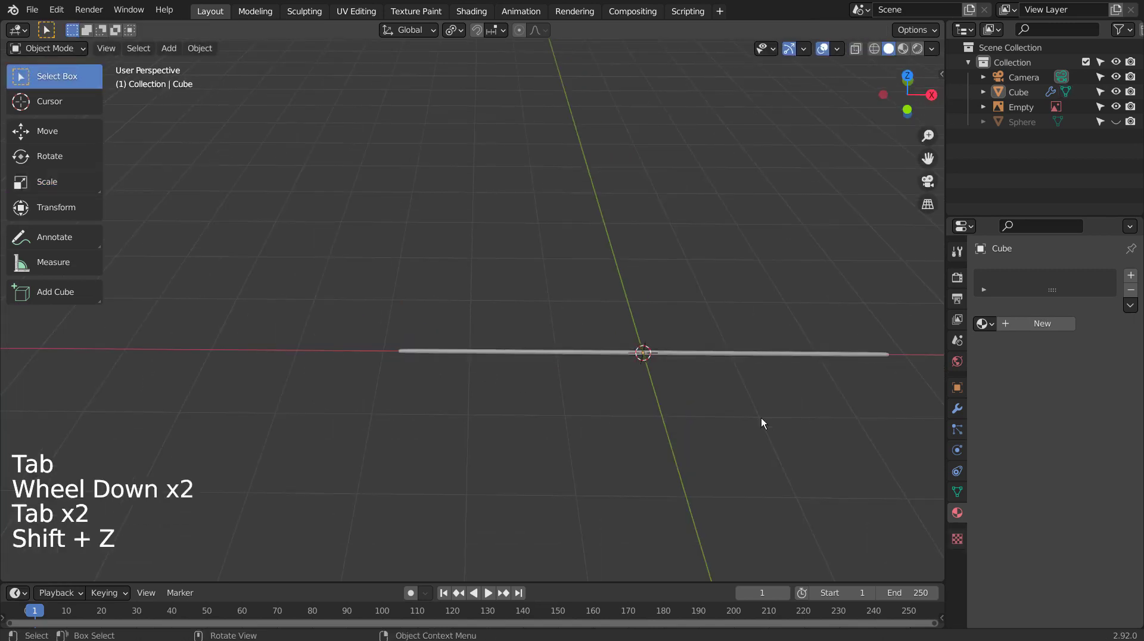
{"action": "middle_click_drag", "start_coordinate": [761, 421], "coordinate": [751, 377]}
{"action": "middle_click", "coordinate": [751, 376]}
{"action": "left_click", "coordinate": [749, 374]}
{"action": "key", "text": "KP_1"}
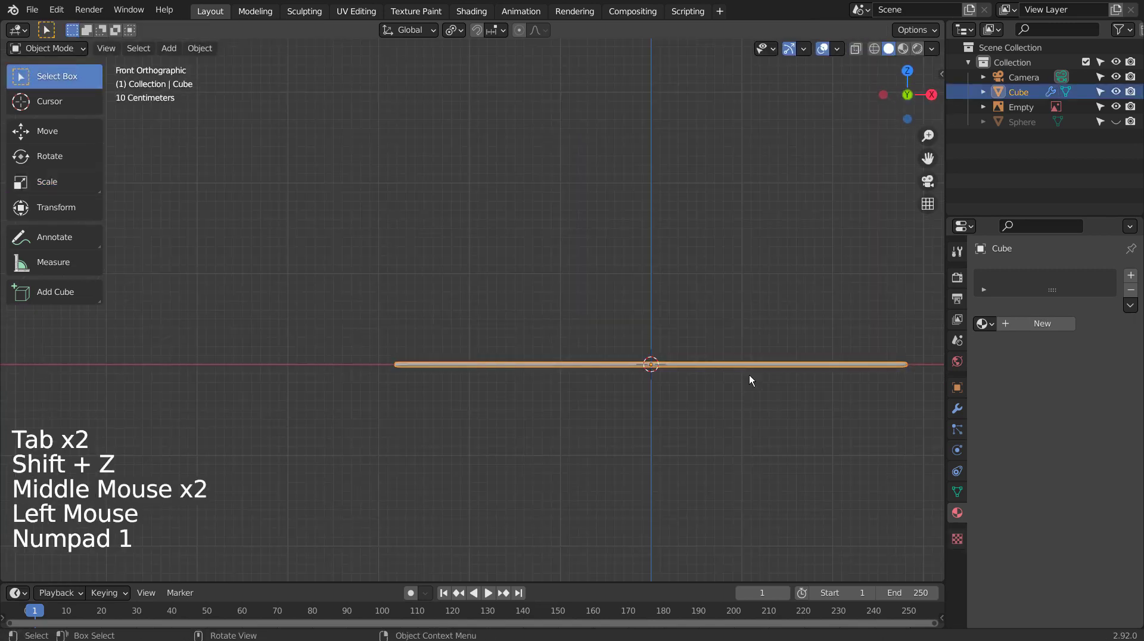
- Return to wireframe display and unhide the sphere
{"action": "key", "text": "shift+z"}
{"action": "key", "text": "shift+z"}
{"action": "left_click", "coordinate": [1117, 123]}
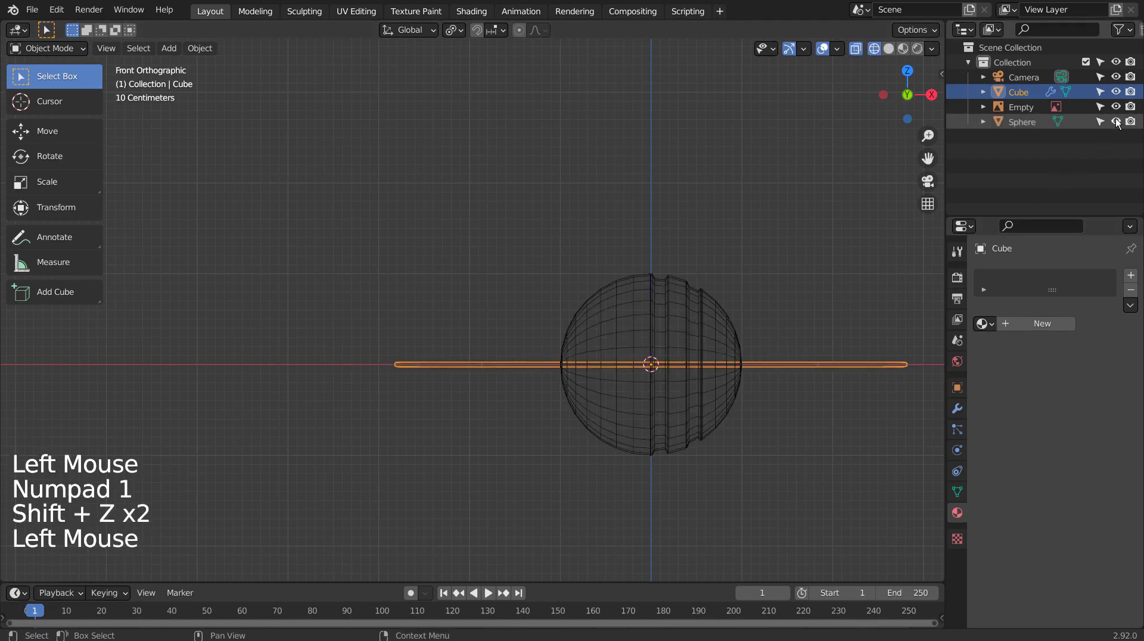
{"action": "scroll", "coordinate": [892, 266], "scroll_direction": "down", "scroll_amount": 4}
{"action": "middle_click_drag", "start_coordinate": [709, 328], "coordinate": [552, 404], "text": "shift"}
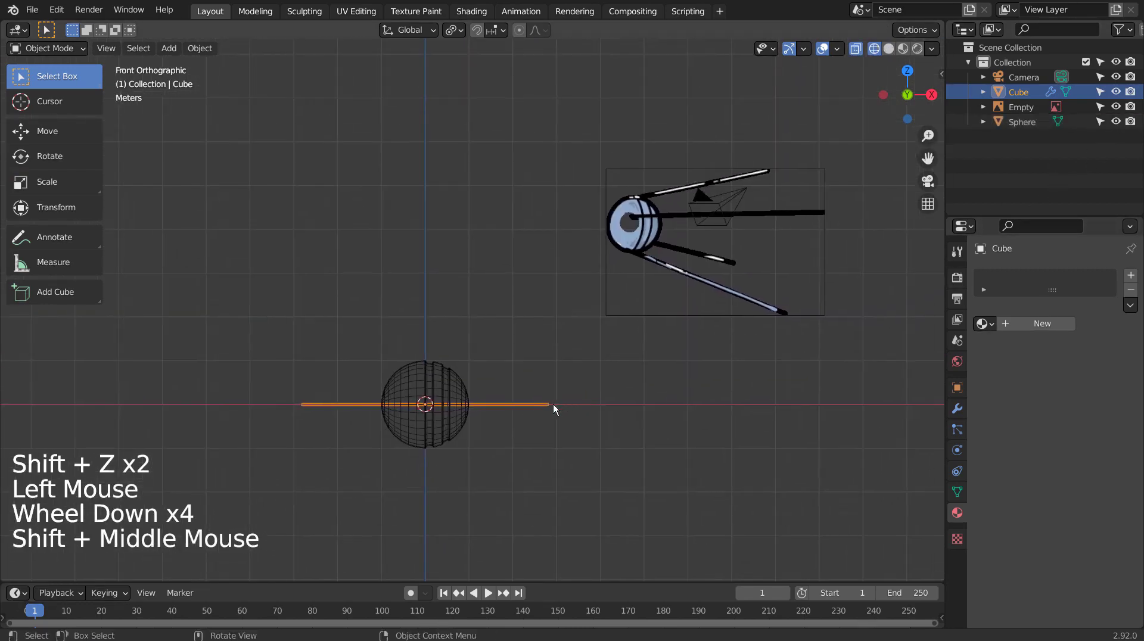
- Select all of the rod's geometry in Edit Mode and move it along +X until its inner end sits at the sphere's centre
{"action": "key", "text": "Tab"}
{"action": "key", "text": "a"}
{"action": "key", "text": "g"}
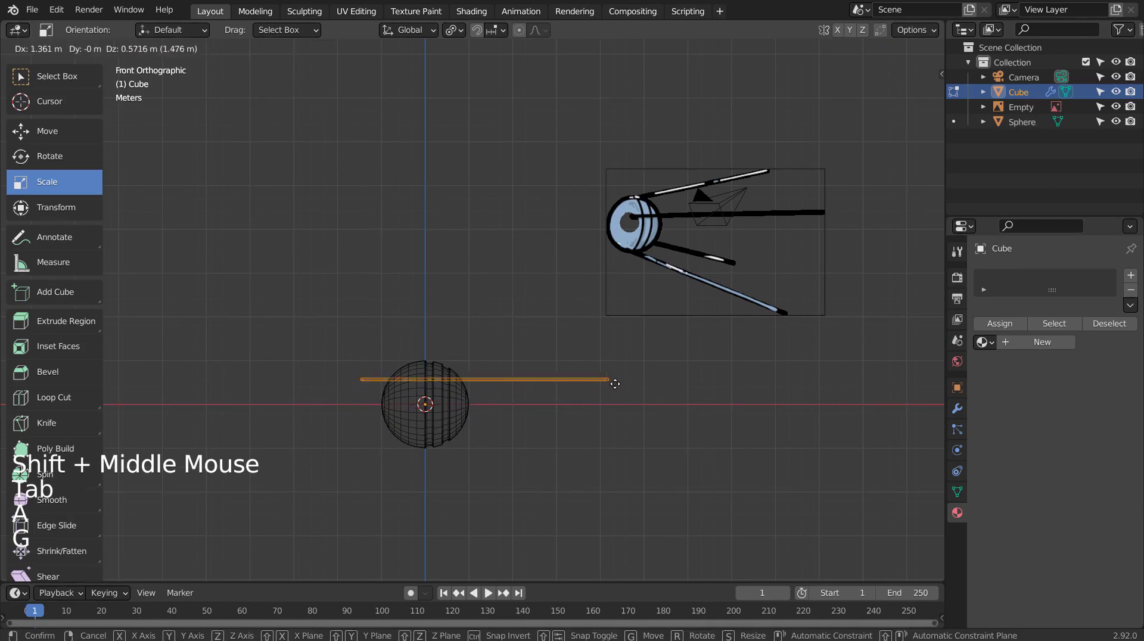
{"action": "left_click", "coordinate": [669, 410]}
{"action": "key", "text": "ctrl+z"}
{"action": "key", "text": "g"}
{"action": "key", "text": "x"}
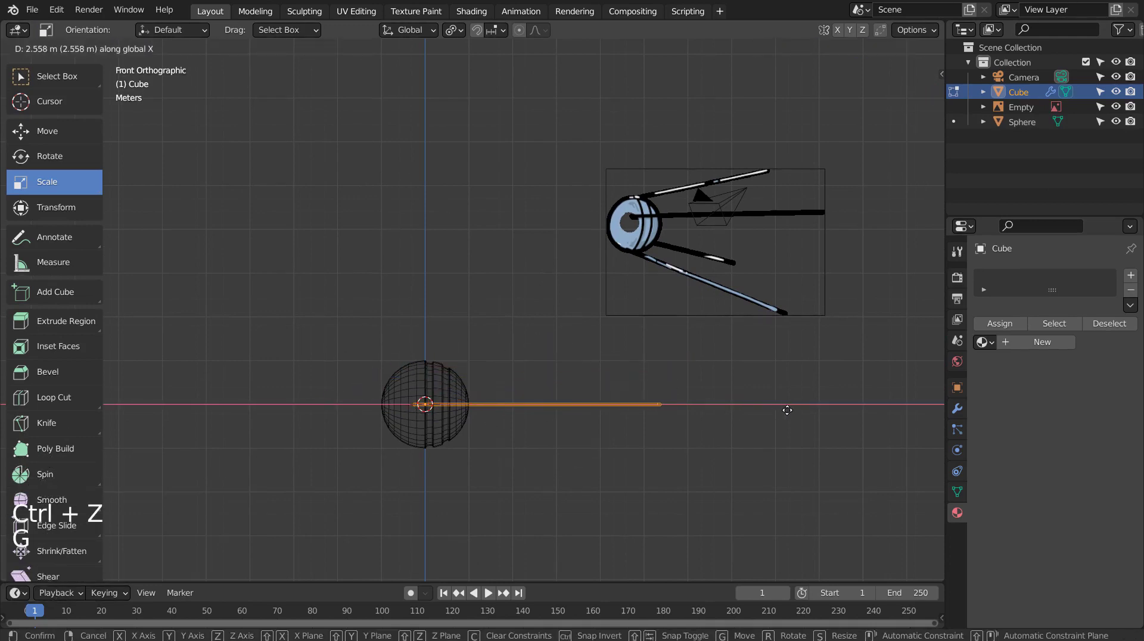
{"action": "left_click", "coordinate": [793, 410]}
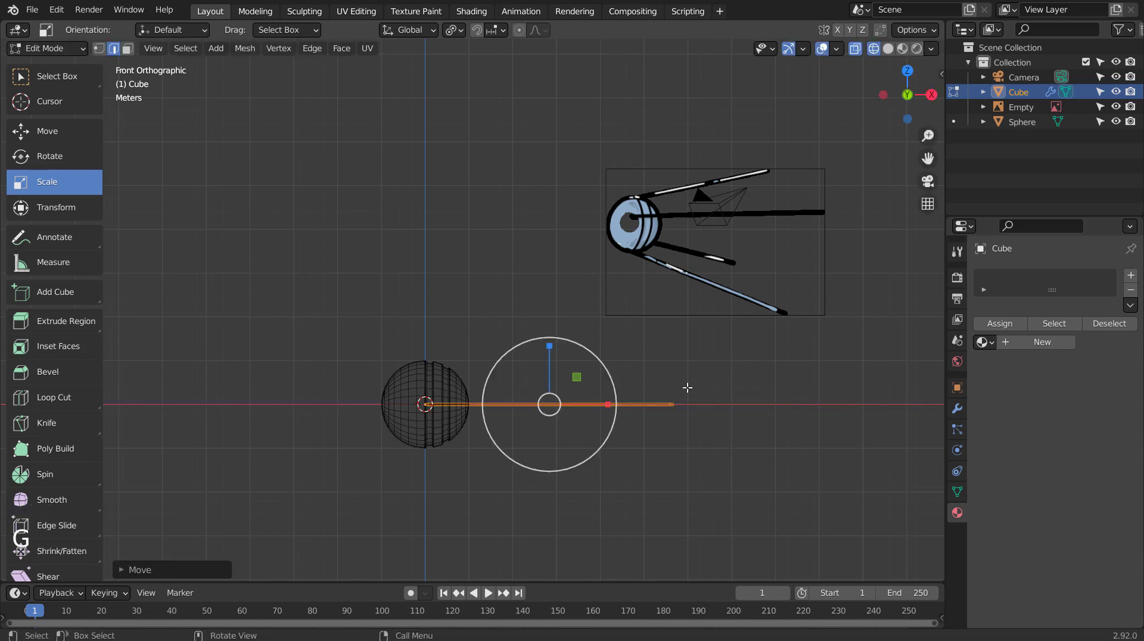
- Try rotating the rod downward about the sphere's centre in Object Mode, undo it and return to Edit Mode
{"action": "key", "text": "Tab"}
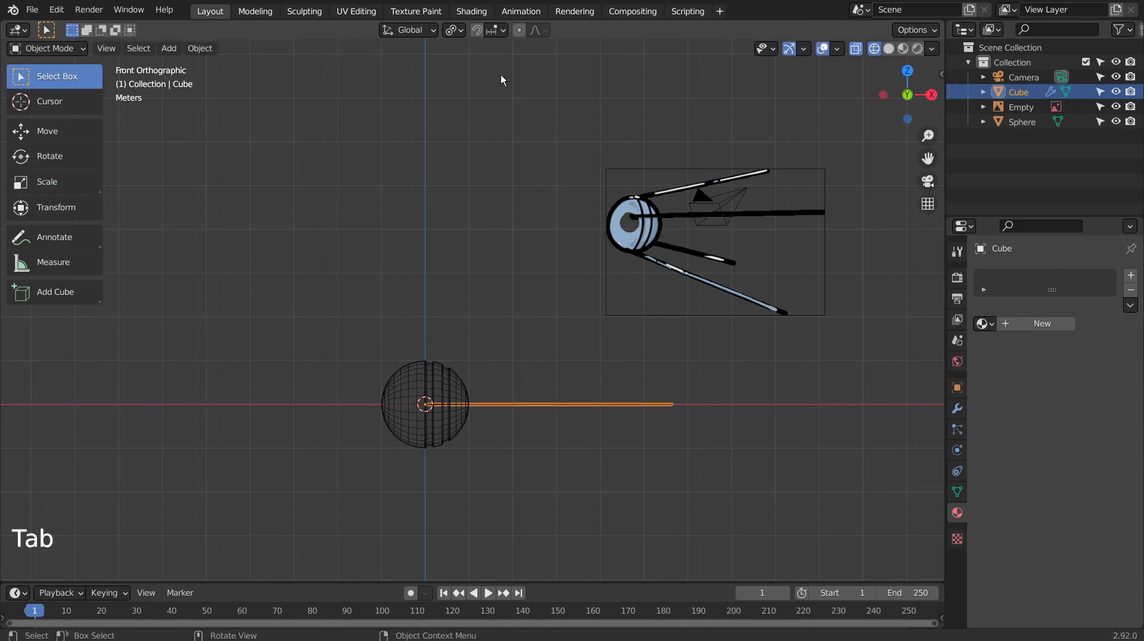
{"action": "key", "text": "r"}
{"action": "left_click", "coordinate": [656, 384]}
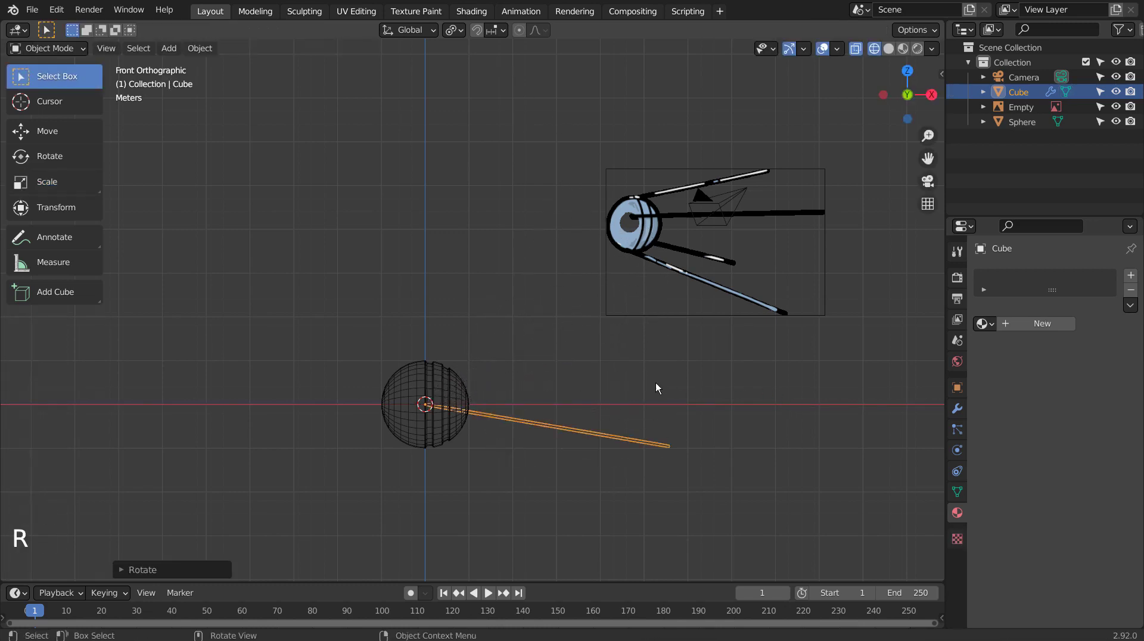
{"action": "key", "text": "ctrl+z"}
{"action": "key", "text": "Tab"}
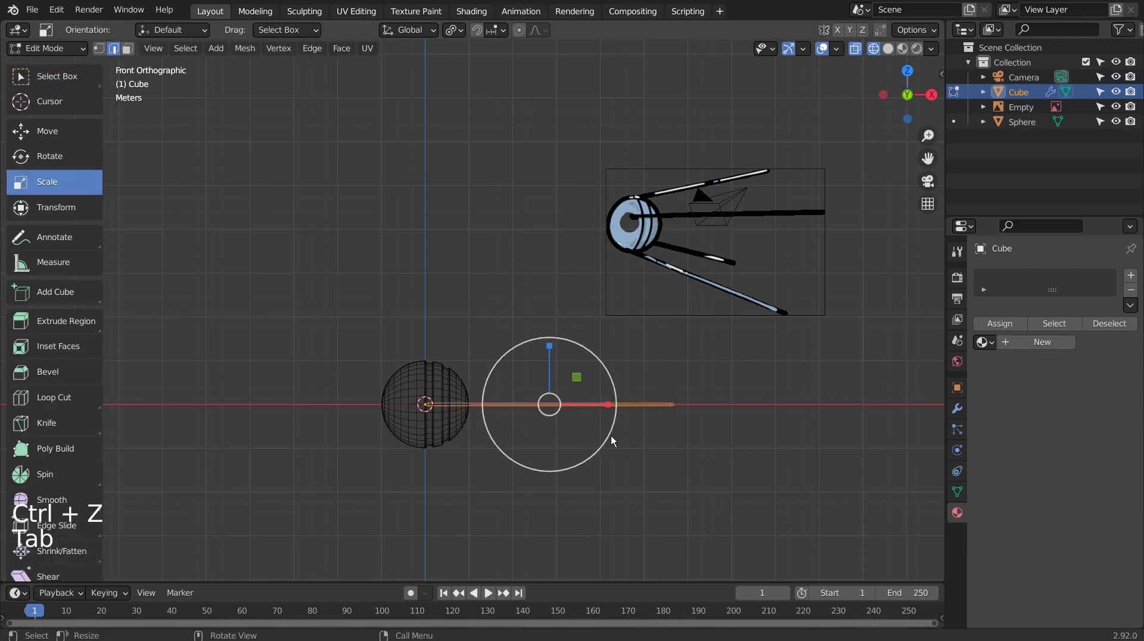
- Raise all of the rod's geometry about 1 m along Z to the height of the sphere's top
{"action": "key", "text": "a"}
{"action": "key", "text": "g"}
{"action": "key", "text": "z"}
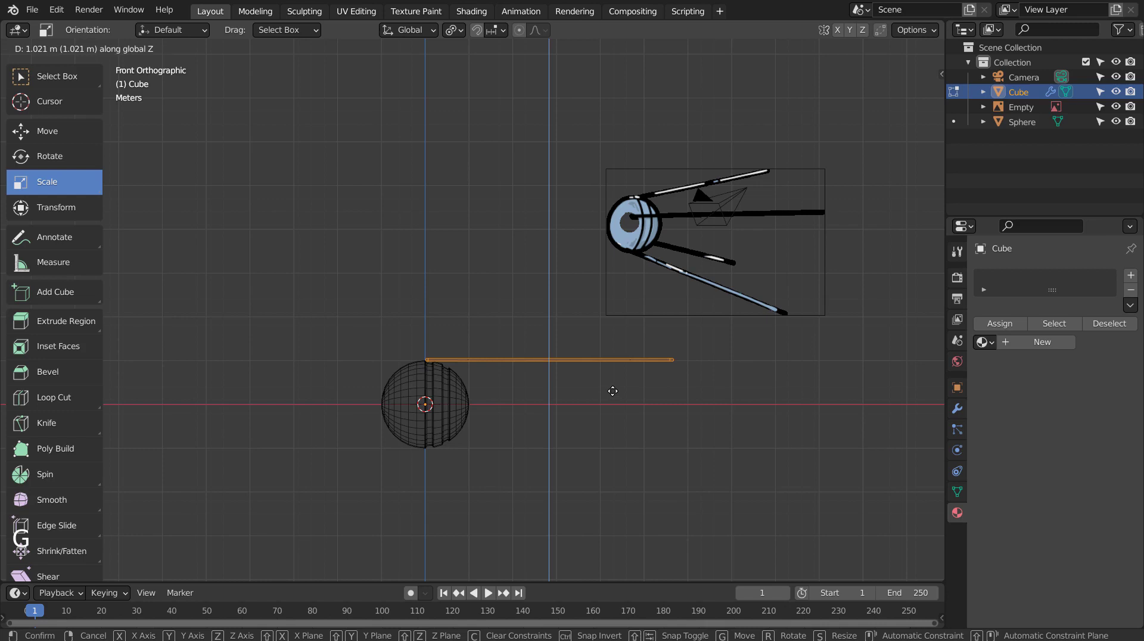
{"action": "left_click", "coordinate": [613, 391]}
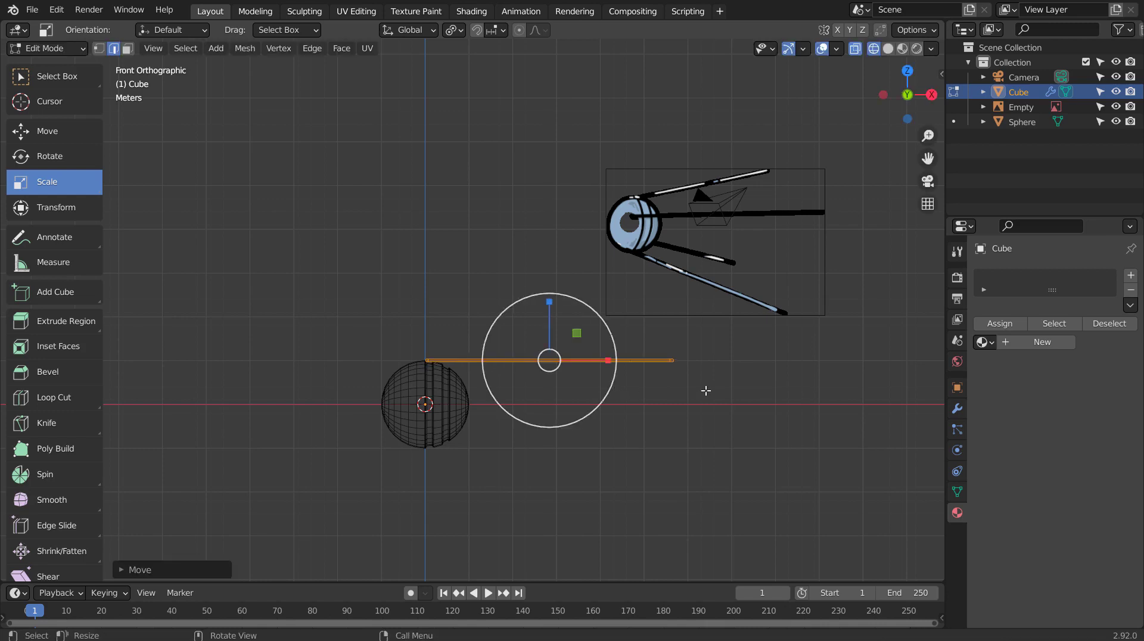
- Tilt the rod so its outer end rises, and raise it along Z to bring its inner end back to the sphere's top
{"action": "key", "text": "r"}
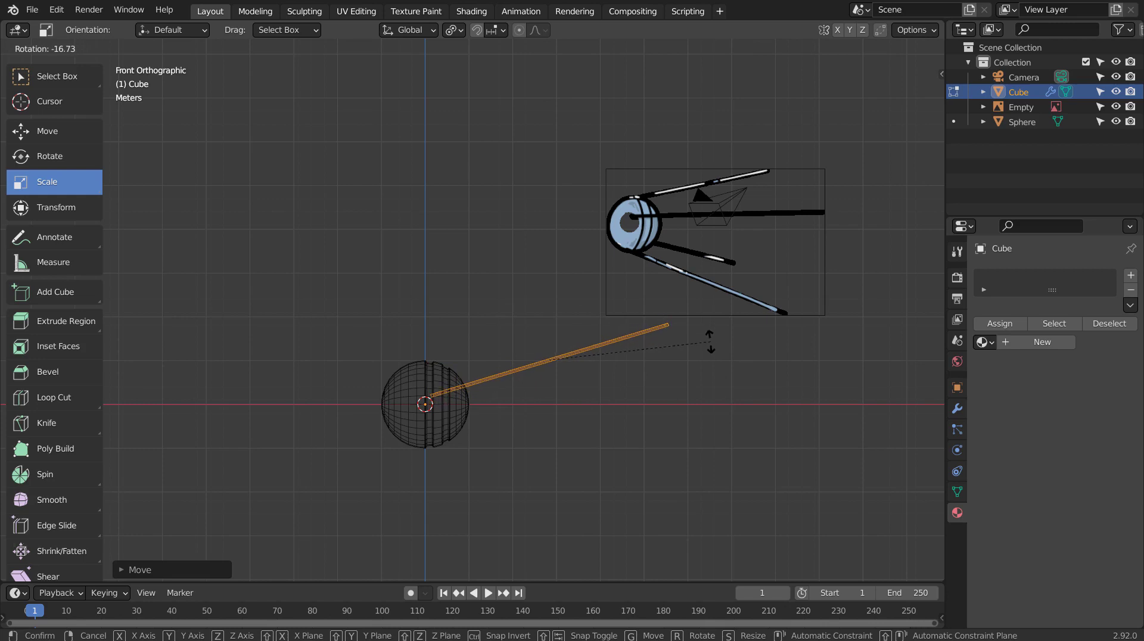
{"action": "left_click", "coordinate": [707, 344]}
{"action": "key", "text": "g"}
{"action": "key", "text": "z"}
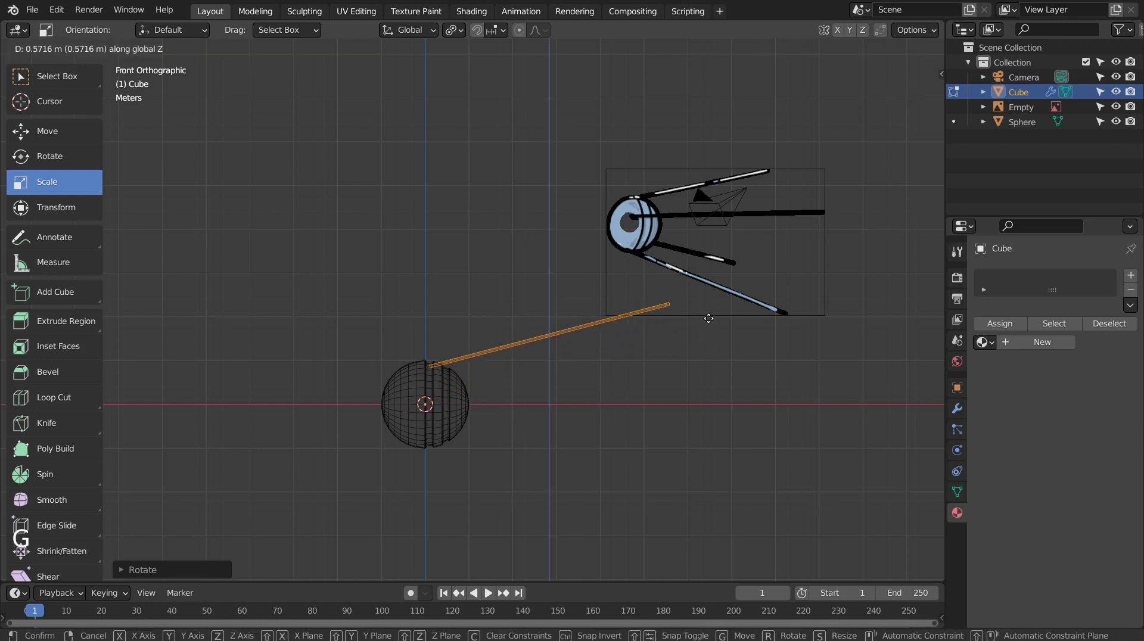
{"action": "left_click", "coordinate": [708, 318]}
- Nudge the rod about 0.08 m toward -X so its inner end meets the sphere's top, and leave Edit Mode
{"action": "key", "text": "g"}
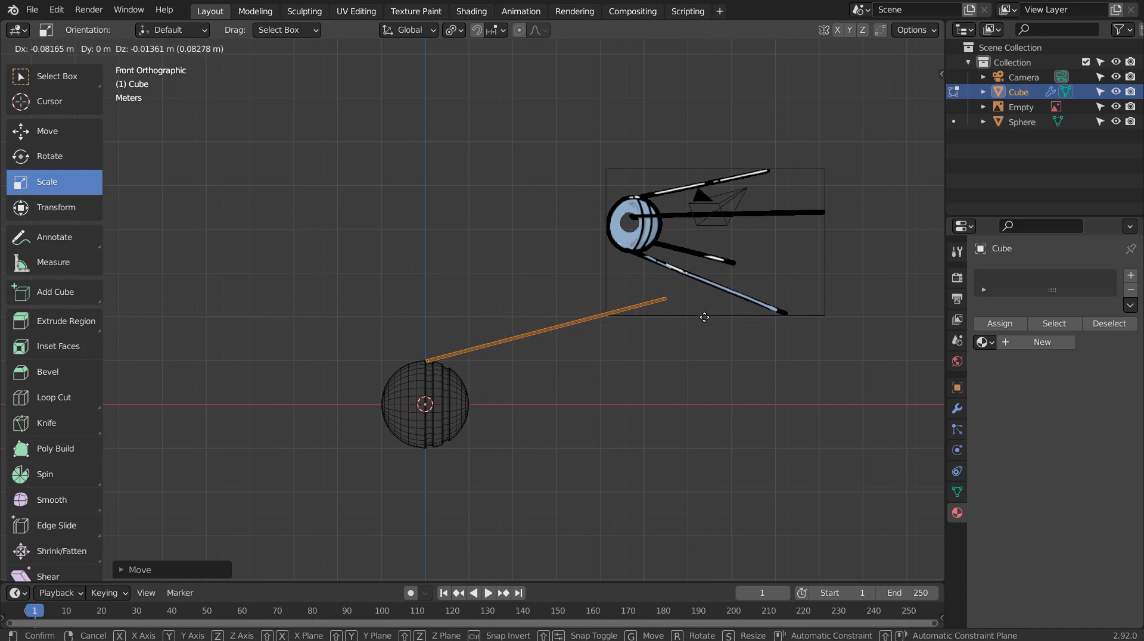
{"action": "left_click", "coordinate": [704, 316]}
{"action": "key", "text": "Tab"}
- Add a Plain Axes empty at the sphere's centre
{"action": "middle_click_drag", "start_coordinate": [742, 369], "coordinate": [475, 401]}
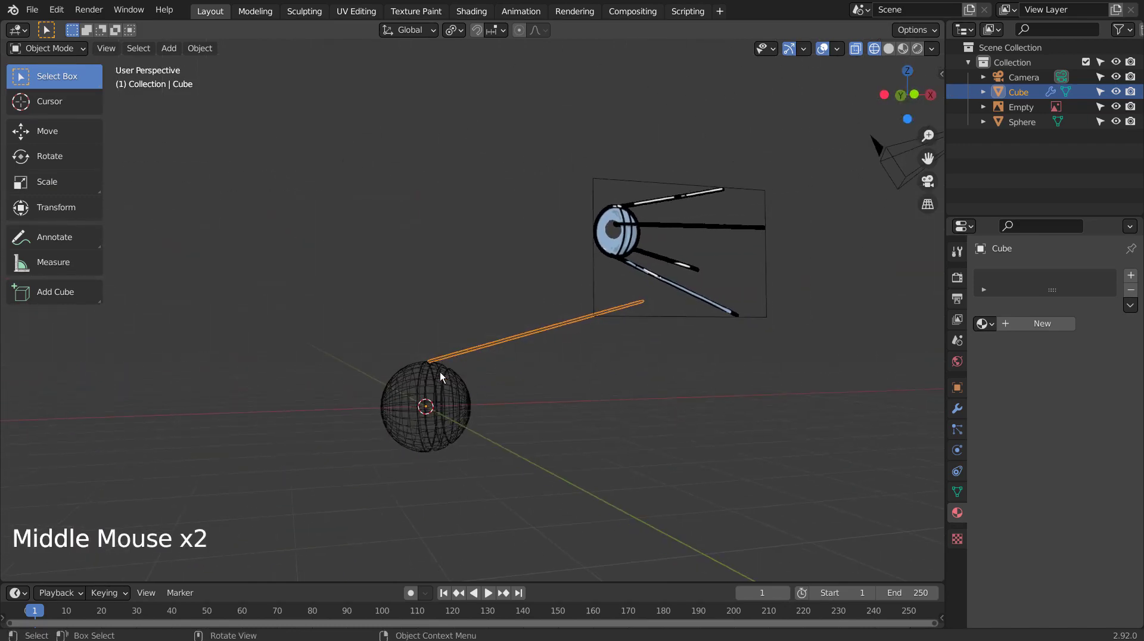
{"action": "key", "text": "shift+a"}
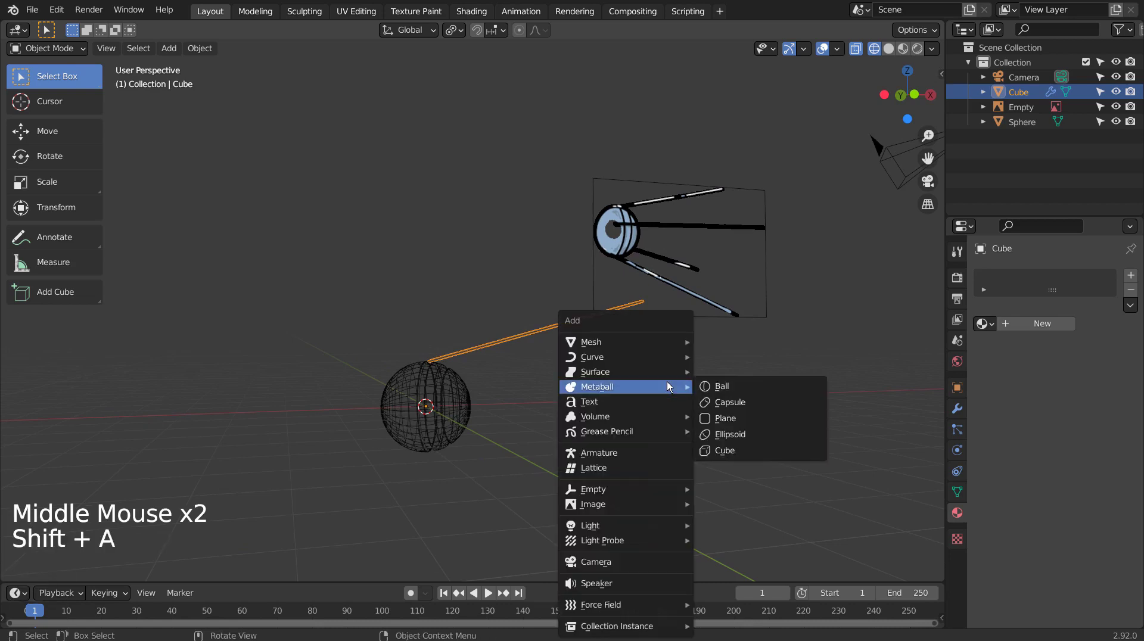
{"action": "mouse_move", "coordinate": [658, 490]}
{"action": "left_click", "coordinate": [734, 488]}
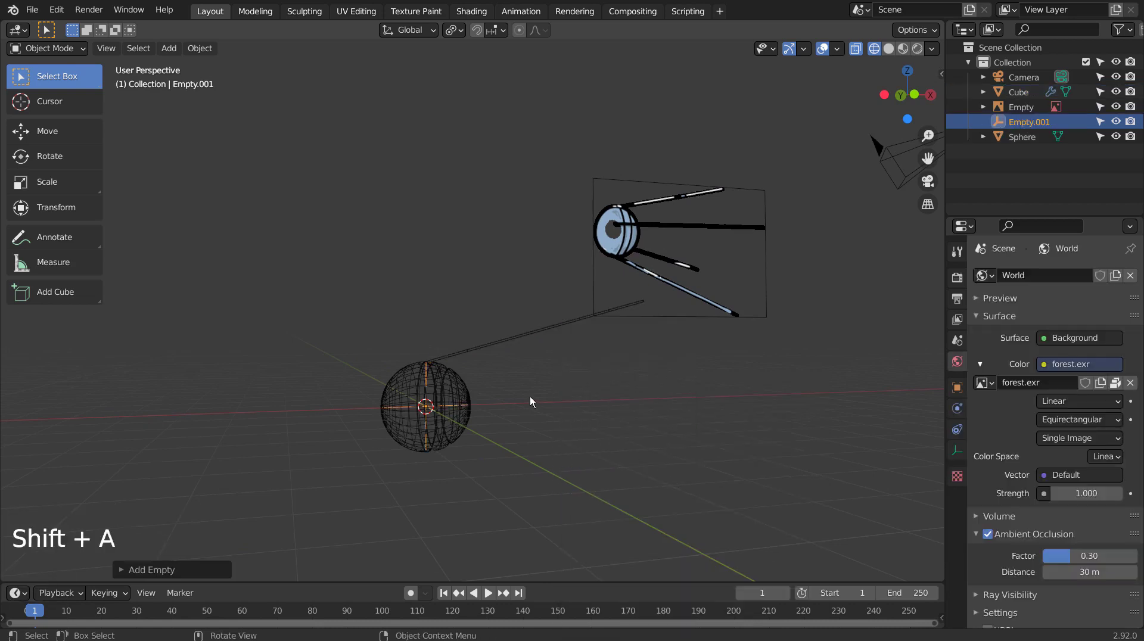
- Select the rod and apply its object transforms
{"action": "left_click", "coordinate": [527, 338]}
{"action": "key", "text": "ctrl+a"}
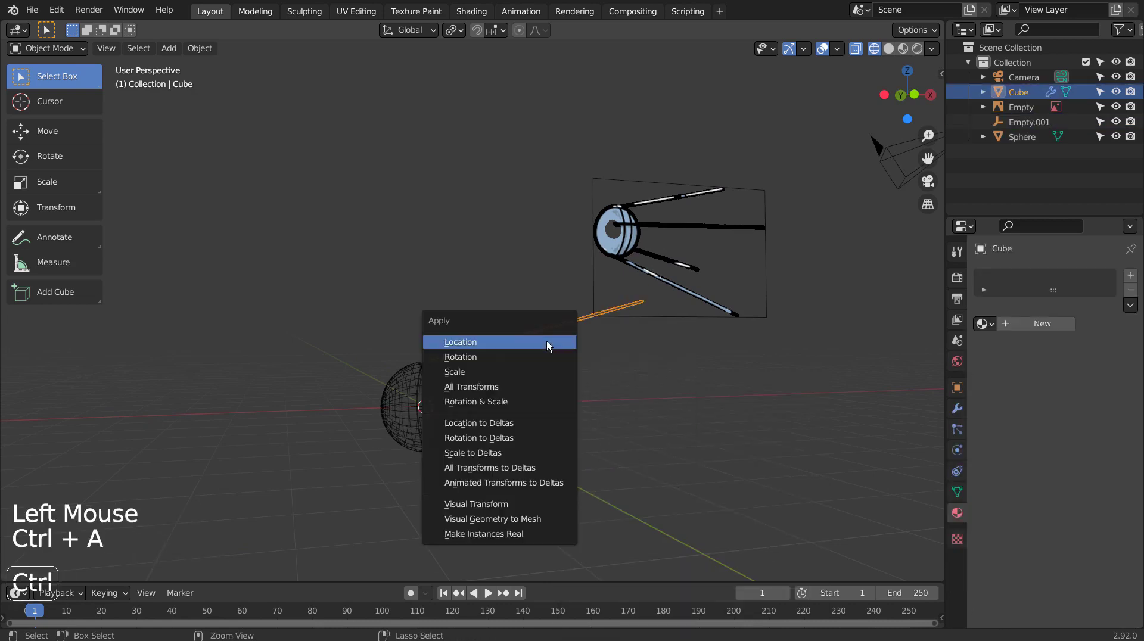
{"action": "left_click", "coordinate": [546, 394]}
{"action": "key", "text": "ctrl+a"}
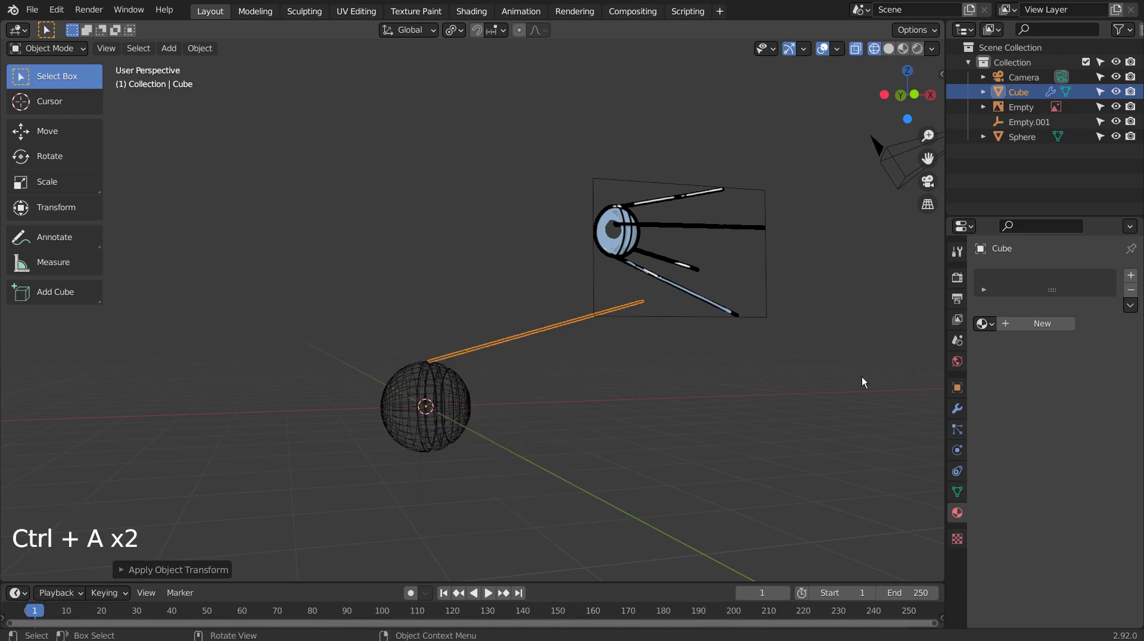
- Add an Array modifier to the rod
{"action": "left_click", "coordinate": [957, 408]}
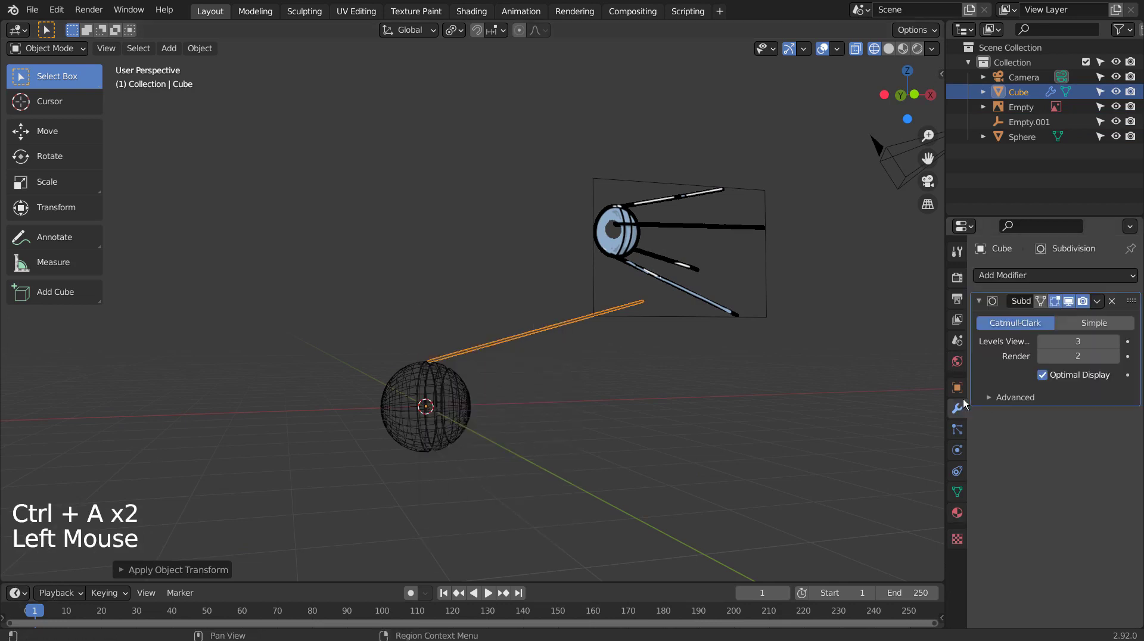
{"action": "left_click", "coordinate": [1038, 273]}
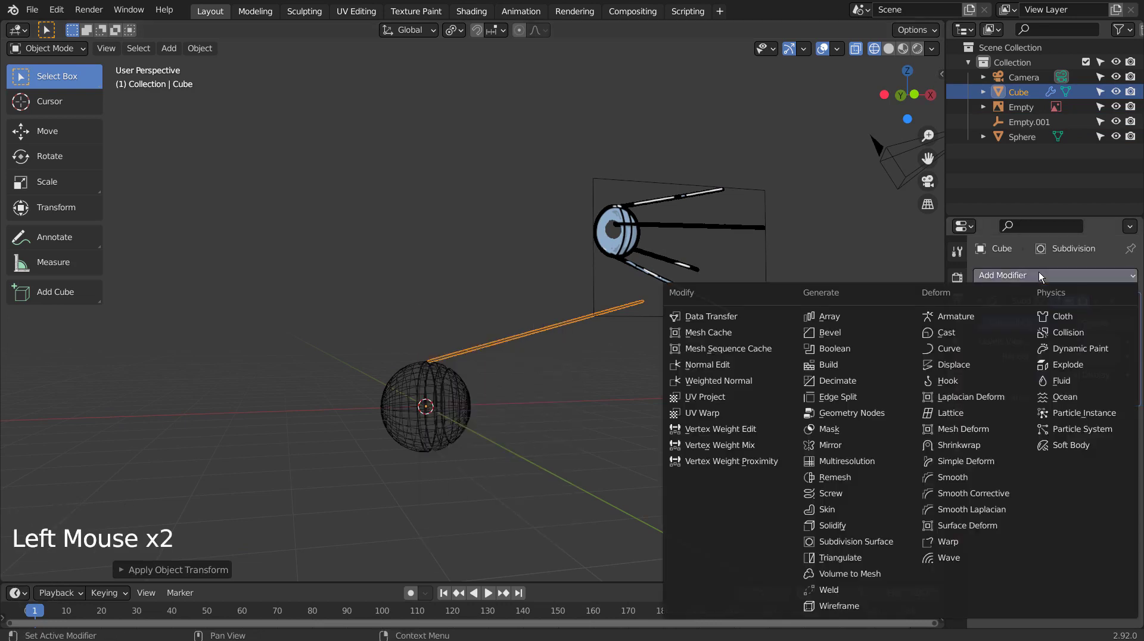
{"action": "left_click", "coordinate": [874, 315]}
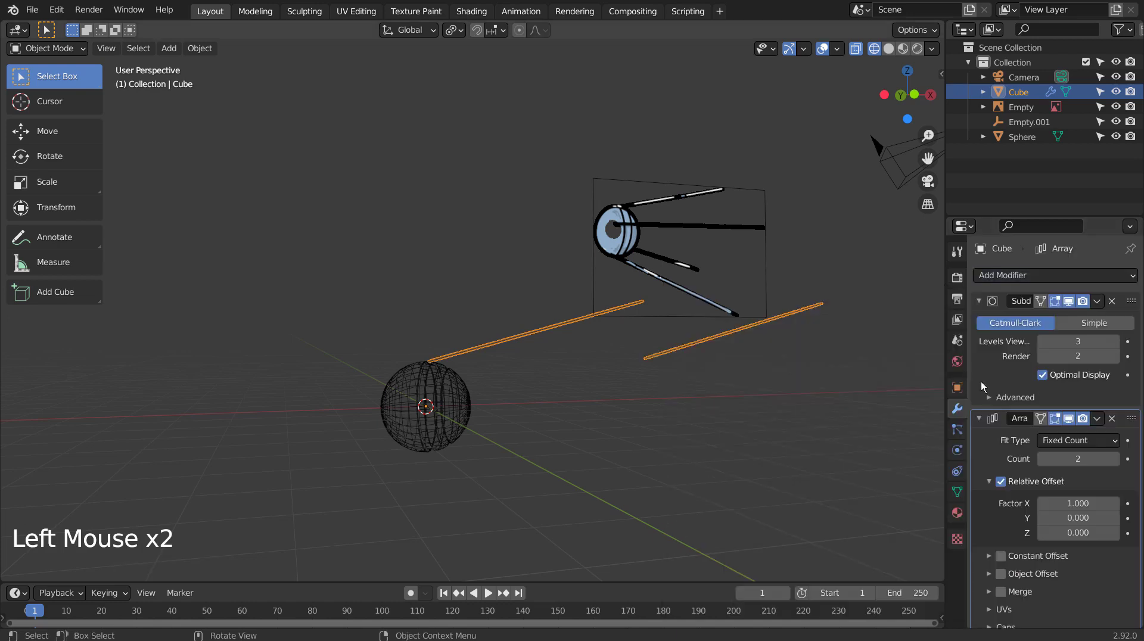
- Switch the rod's array from relative to object offset with Empty.001 as the offset object, and select that empty
{"action": "left_click", "coordinate": [1003, 481]}
{"action": "scroll", "coordinate": [1006, 518], "scroll_direction": "down", "scroll_amount": 5}
{"action": "left_click", "coordinate": [1002, 568]}
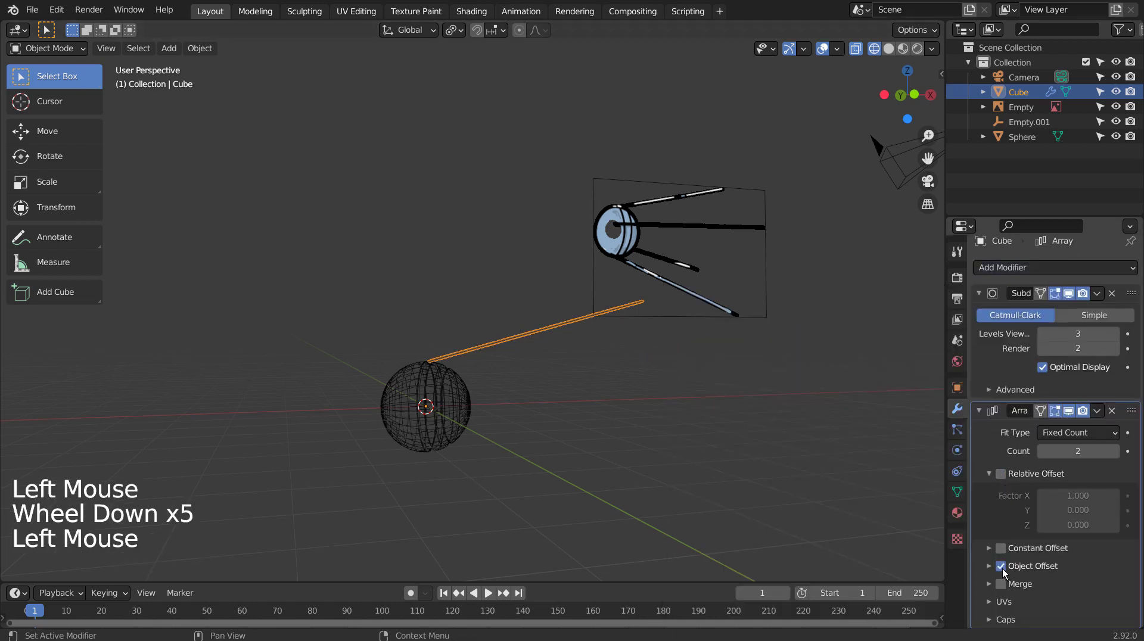
{"action": "left_click", "coordinate": [1024, 566]}
{"action": "scroll", "coordinate": [1046, 566], "scroll_direction": "down", "scroll_amount": 4}
{"action": "left_click", "coordinate": [1066, 562]}
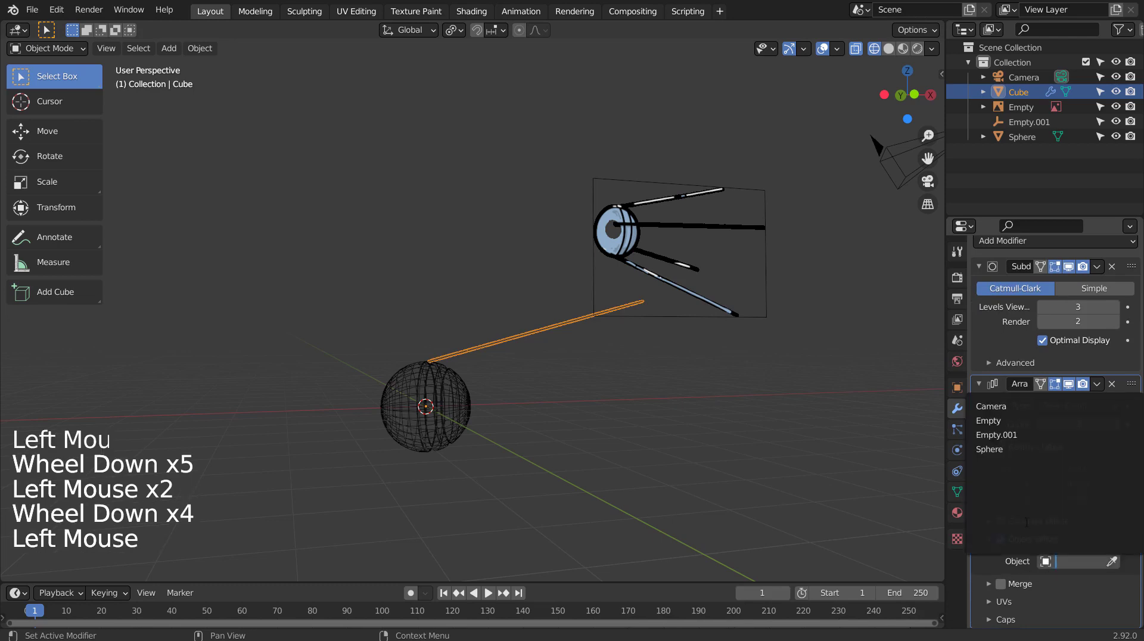
{"action": "left_click", "coordinate": [999, 436]}
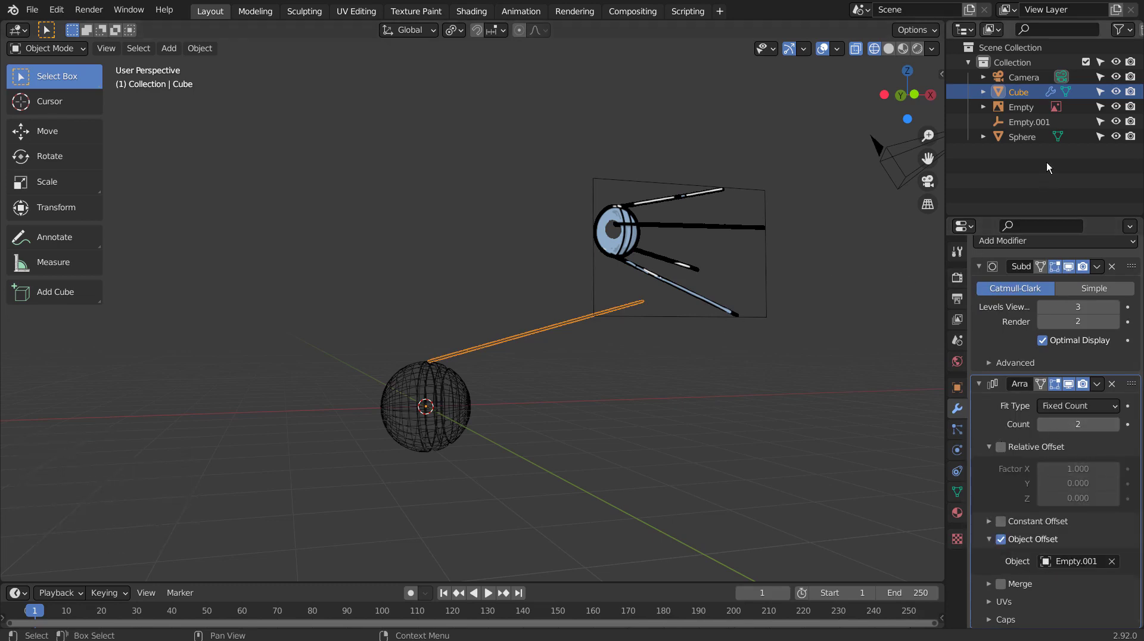
{"action": "left_click", "coordinate": [1024, 122]}
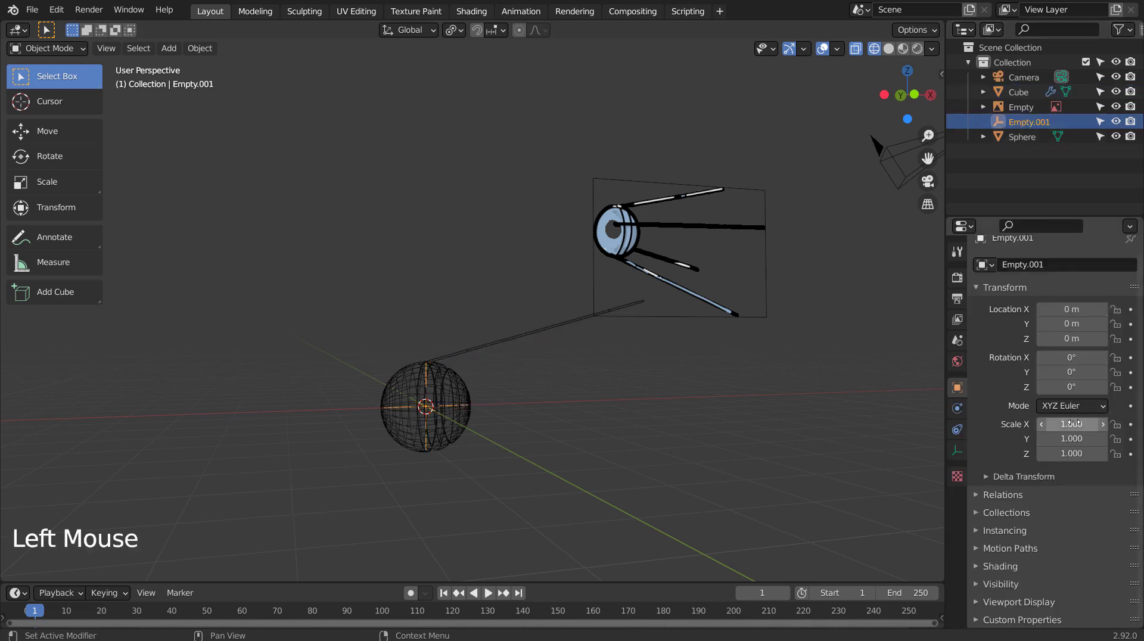
{"action": "left_click_drag", "start_coordinate": [1067, 387], "coordinate": [1090, 387]}
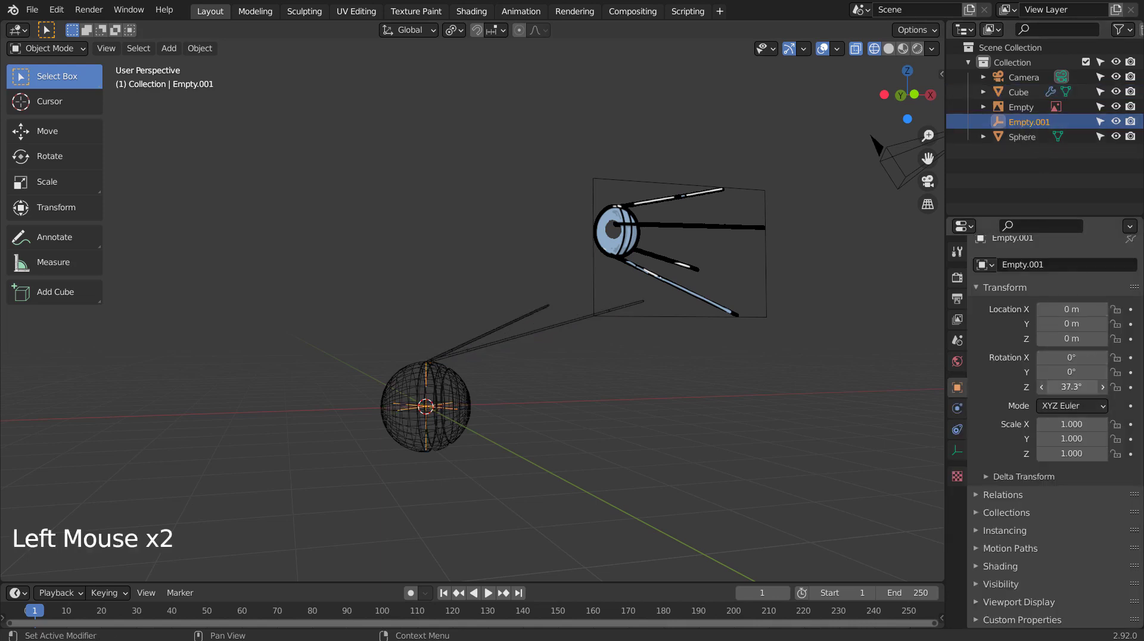
{"action": "key", "text": "ctrl+z"}
{"action": "left_click", "coordinate": [1057, 382]}
{"action": "key", "text": "ctrl+z"}
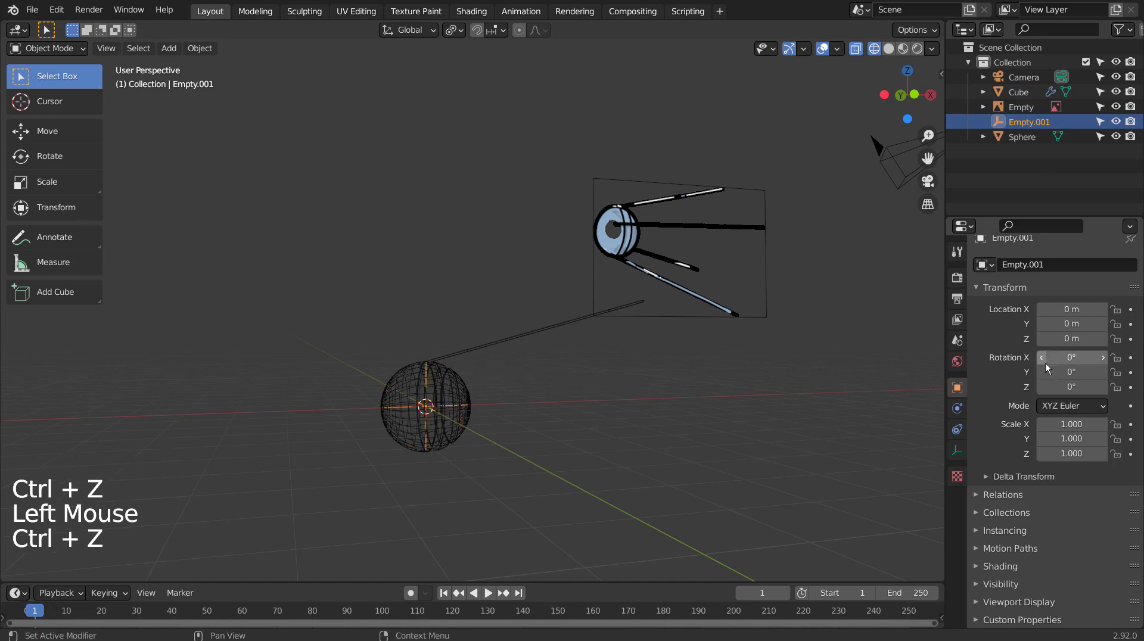
- Set the X rotation of Empty.001 to 90°, and raise the rod's array count to 4
{"action": "left_click_drag", "start_coordinate": [1045, 360], "coordinate": [1073, 361]}
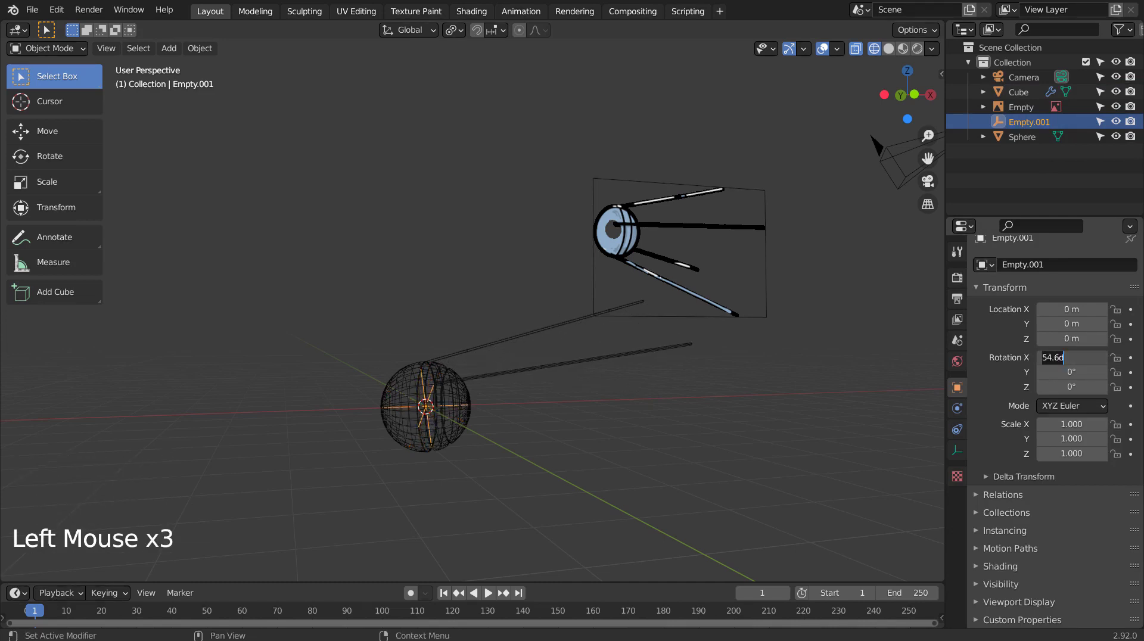
{"action": "key", "text": "Return"}
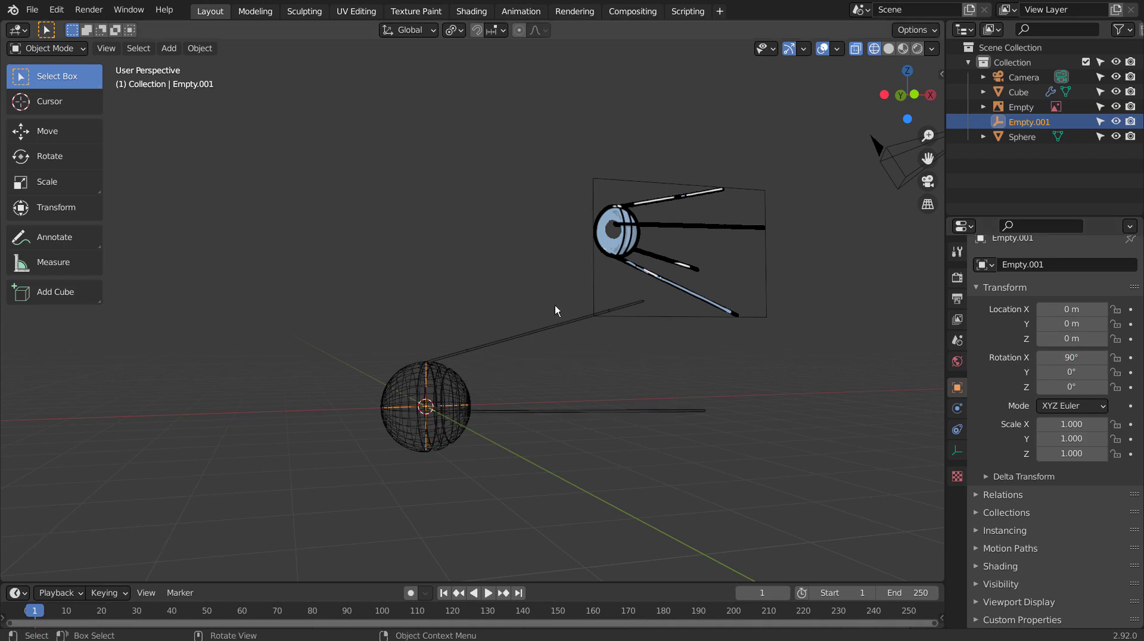
{"action": "left_click", "coordinate": [563, 326]}
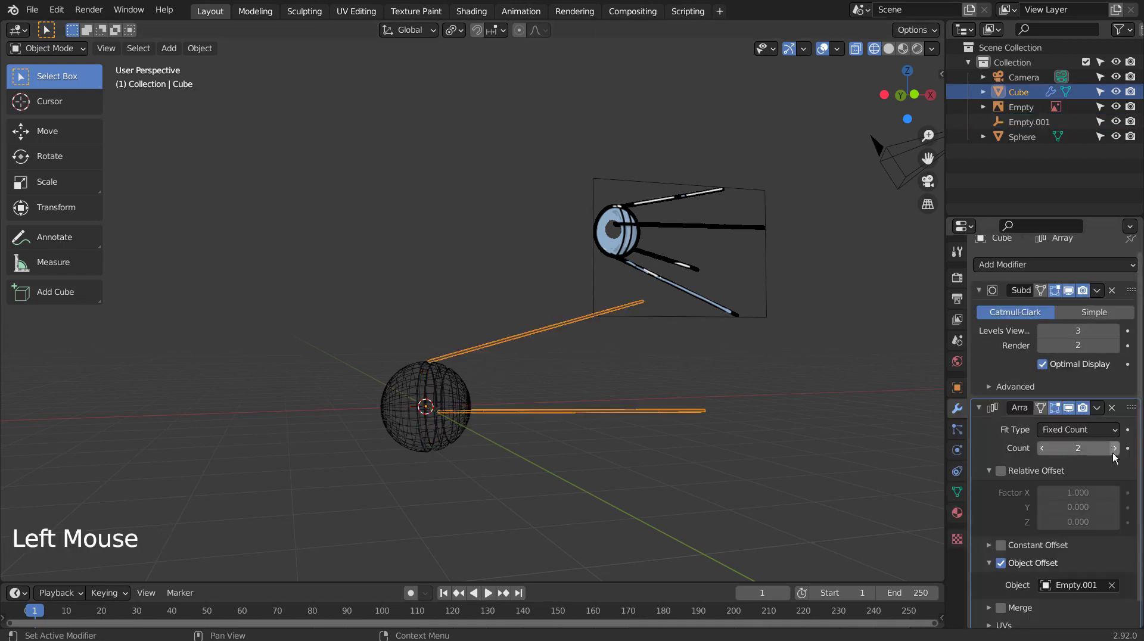
{"action": "left_click", "coordinate": [1116, 451]}
{"action": "left_click", "coordinate": [1114, 448]}
{"action": "left_click", "coordinate": [1114, 448]}
{"action": "middle_click_drag", "start_coordinate": [609, 416], "coordinate": [609, 452]}
{"action": "middle_click", "coordinate": [609, 452]}
{"action": "left_click", "coordinate": [674, 459]}
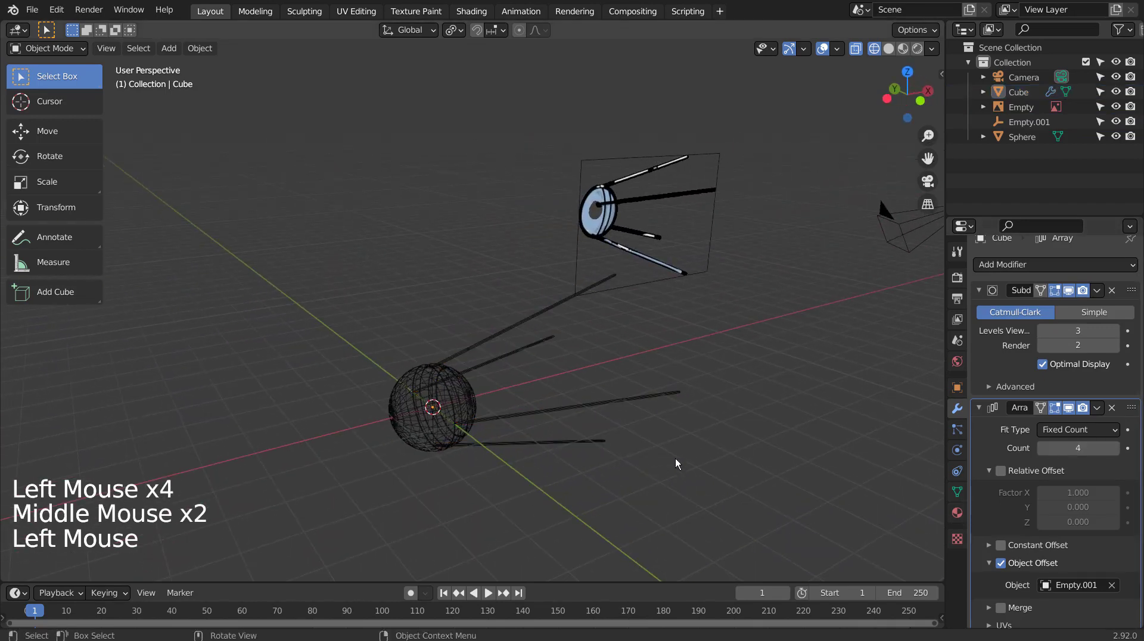
- Hide the reference image empty in the viewport and exclude it from renders
{"action": "left_click", "coordinate": [635, 202]}
{"action": "left_click", "coordinate": [1115, 107]}
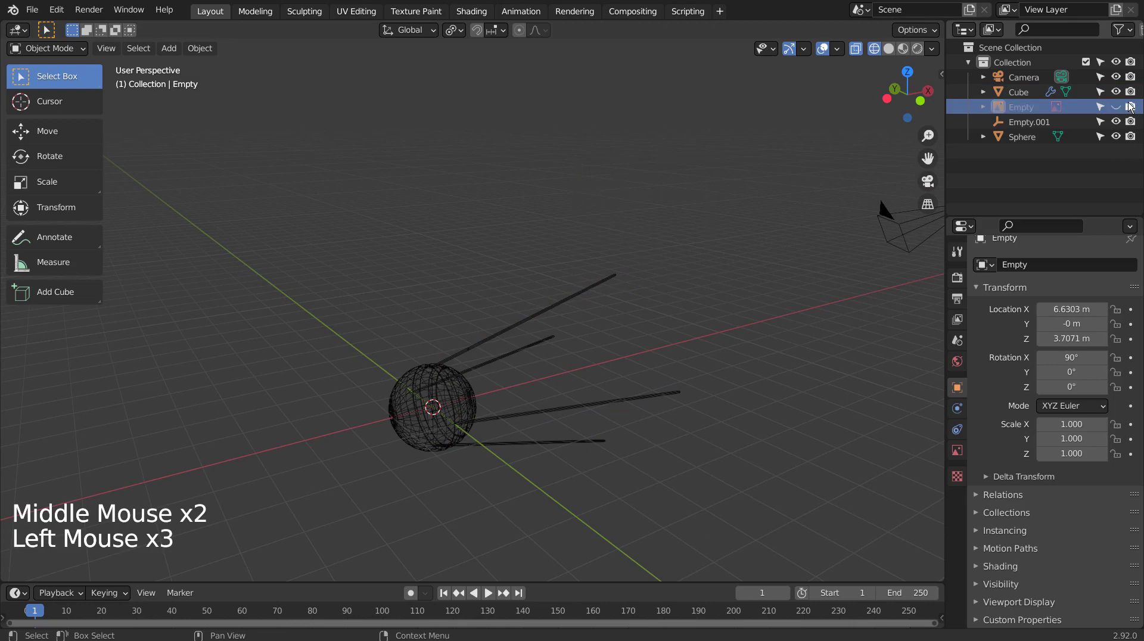
{"action": "left_click", "coordinate": [979, 218]}
{"action": "left_click", "coordinate": [814, 371]}
{"action": "middle_click", "coordinate": [813, 372]}
{"action": "middle_click", "coordinate": [808, 380], "text": "shift"}
{"action": "middle_click", "coordinate": [799, 391], "text": "shift"}
{"action": "middle_click_drag", "start_coordinate": [793, 404], "coordinate": [684, 316], "text": "shift"}
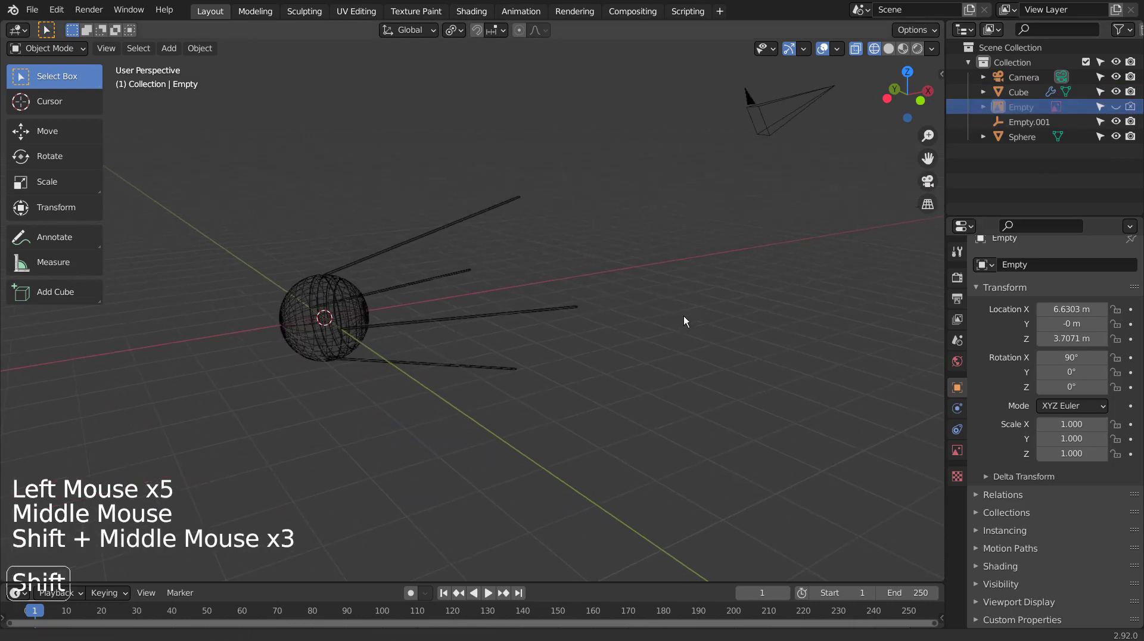
- Give the rods a new material with a pure white base colour
{"action": "left_click", "coordinate": [521, 322]}
{"action": "left_click", "coordinate": [957, 512]}
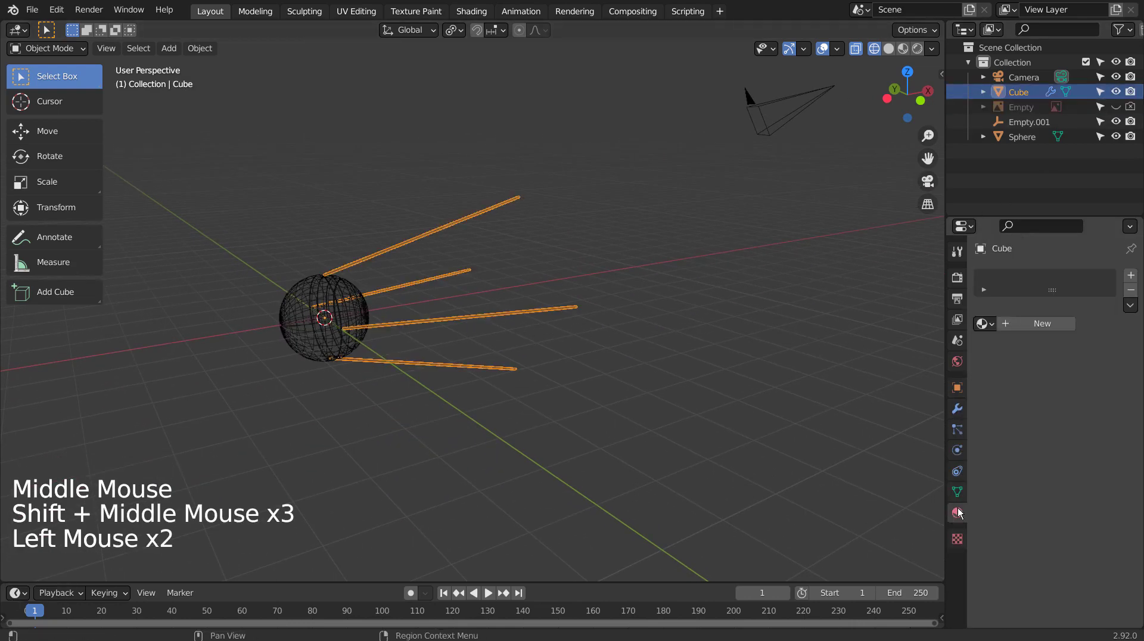
{"action": "left_click", "coordinate": [1036, 325]}
{"action": "left_click", "coordinate": [1081, 452]}
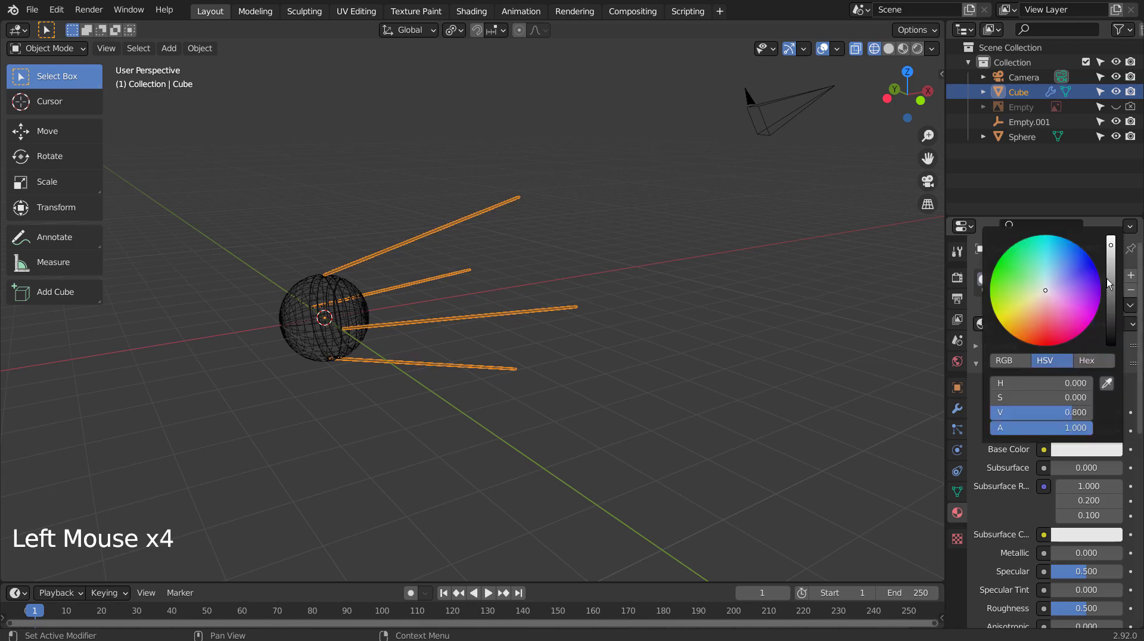
{"action": "left_click_drag", "start_coordinate": [1111, 277], "coordinate": [1109, 228]}
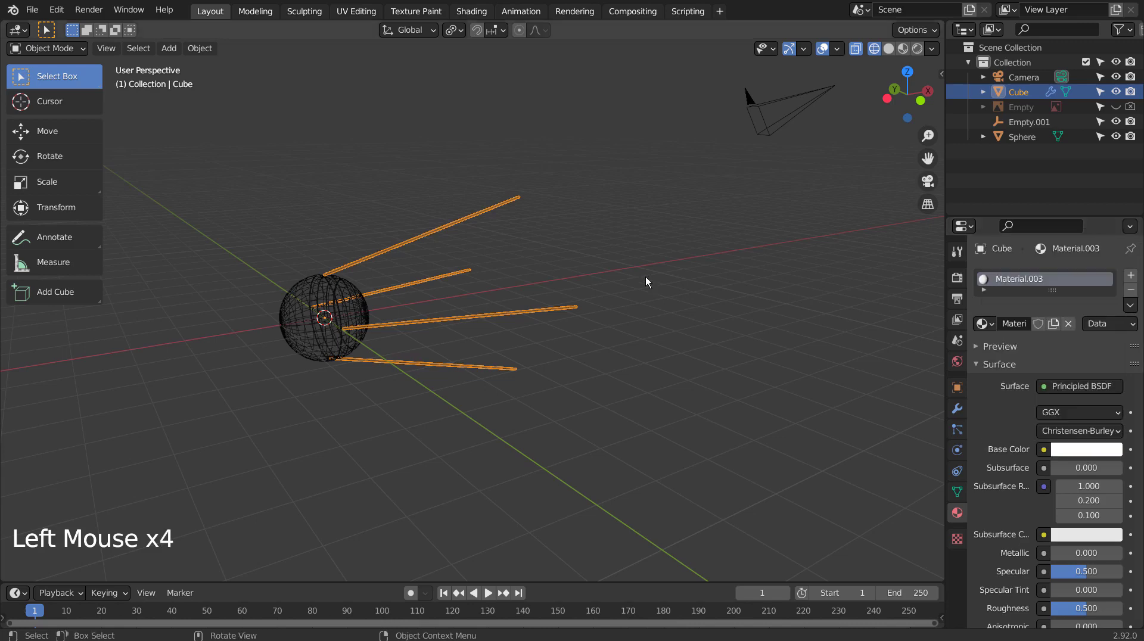
- Show the satellite in Rendered viewport shading
{"action": "left_click", "coordinate": [916, 48]}
{"action": "left_click", "coordinate": [688, 268]}
{"action": "mouse_move", "coordinate": [644, 352]}
{"action": "middle_mouse_down"}
{"action": "mouse_move", "coordinate": [620, 378]}
{"action": "mouse_move", "coordinate": [660, 360]}
{"action": "mouse_move", "coordinate": [595, 322]}
{"action": "mouse_move", "coordinate": [566, 320]}
{"action": "mouse_move", "coordinate": [560, 332]}
{"action": "middle_mouse_up"}
- Replace the rods' material with the existing metallic blue Material.001
{"action": "left_click", "coordinate": [571, 316]}
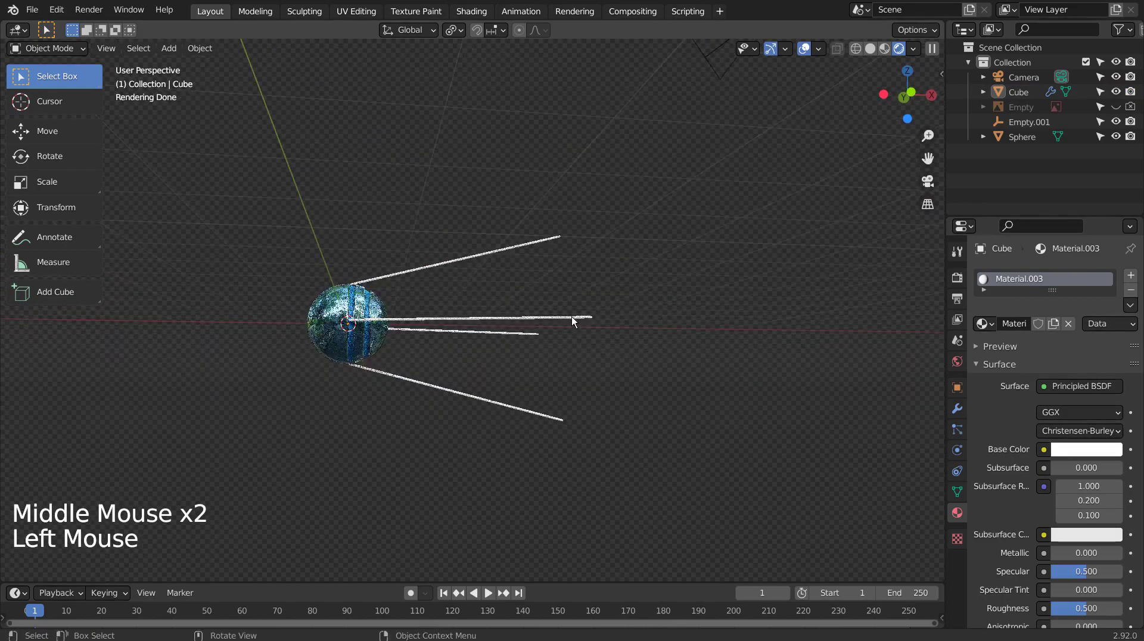
{"action": "left_click", "coordinate": [983, 323]}
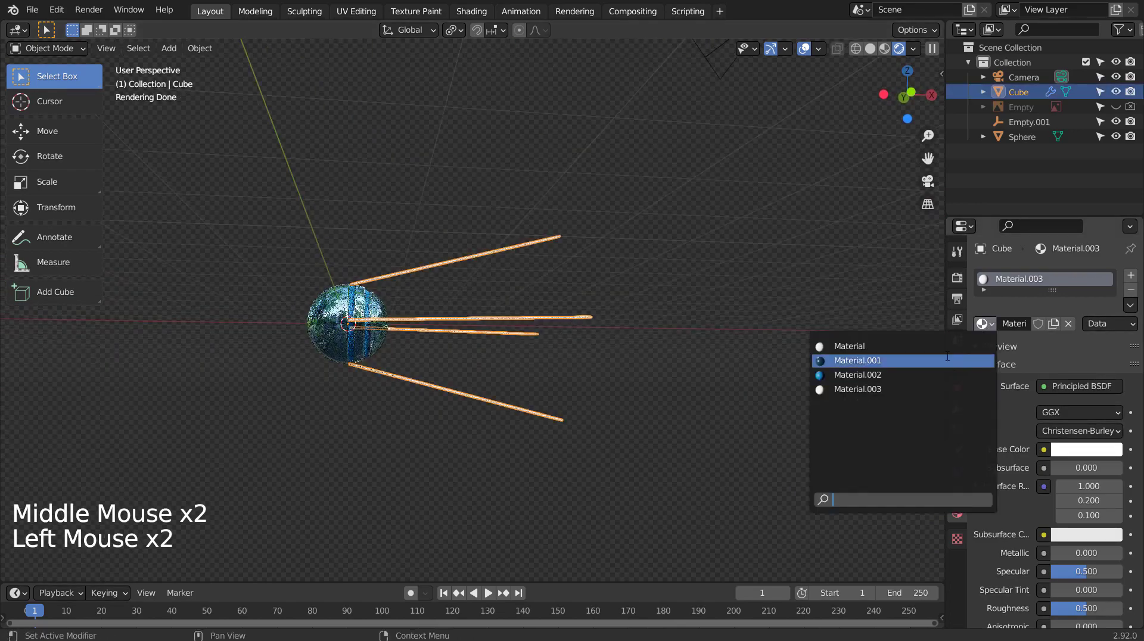
{"action": "left_click", "coordinate": [947, 359]}
{"action": "left_click", "coordinate": [721, 351]}
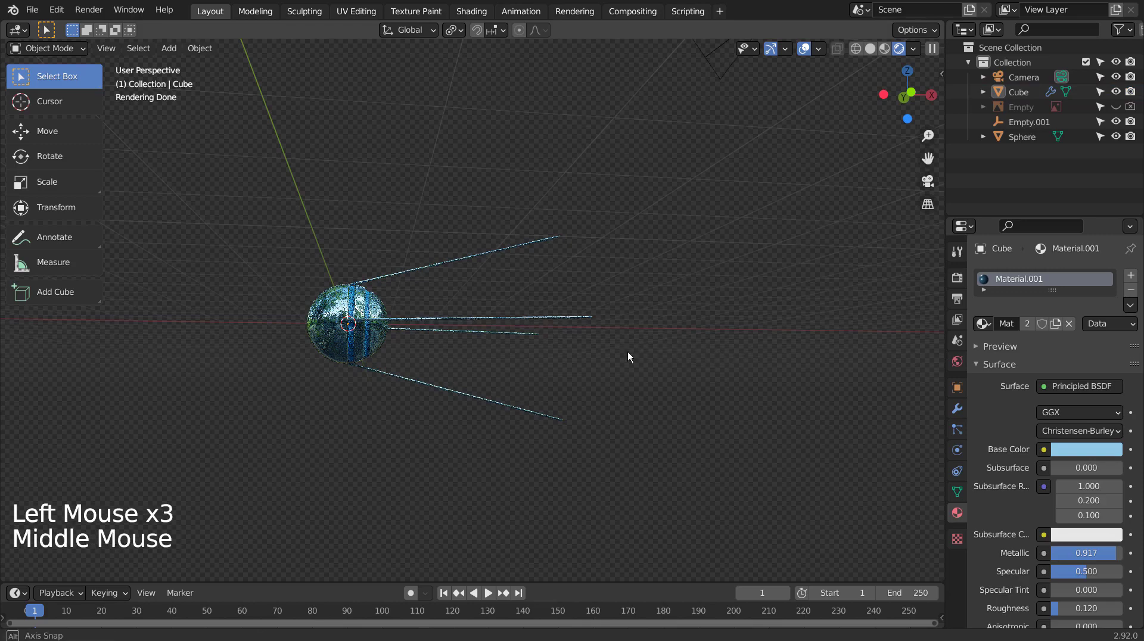
{"action": "middle_click_drag", "start_coordinate": [627, 351], "coordinate": [680, 403]}
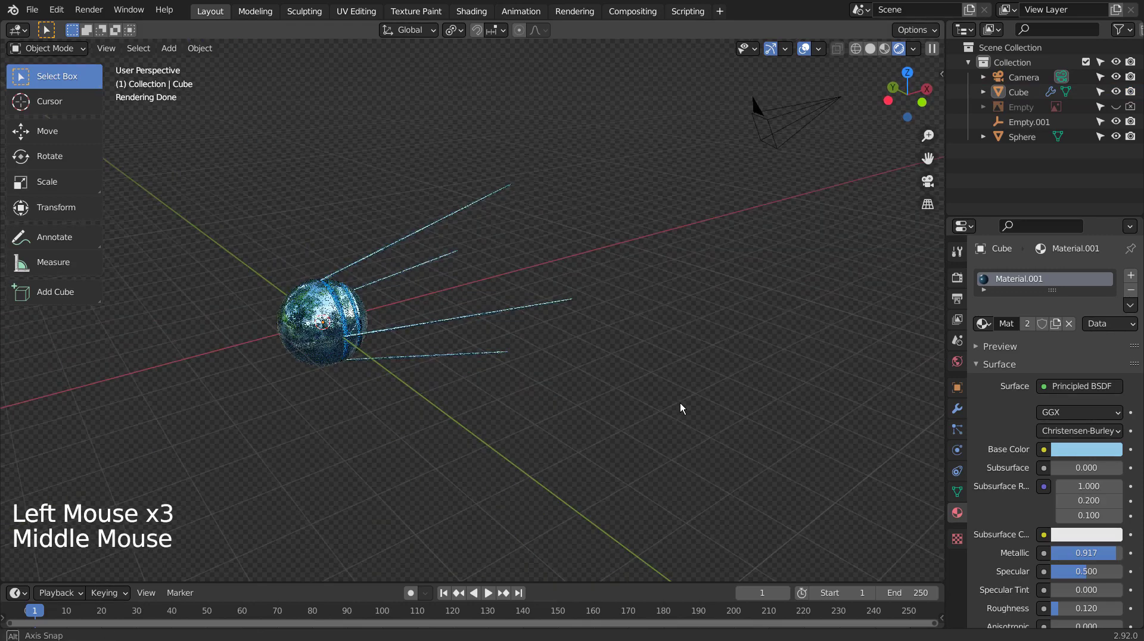
{"action": "left_click", "coordinate": [680, 403]}
- Select the rods and apply both their Array and Subdivision modifiers
{"action": "key", "text": "b"}
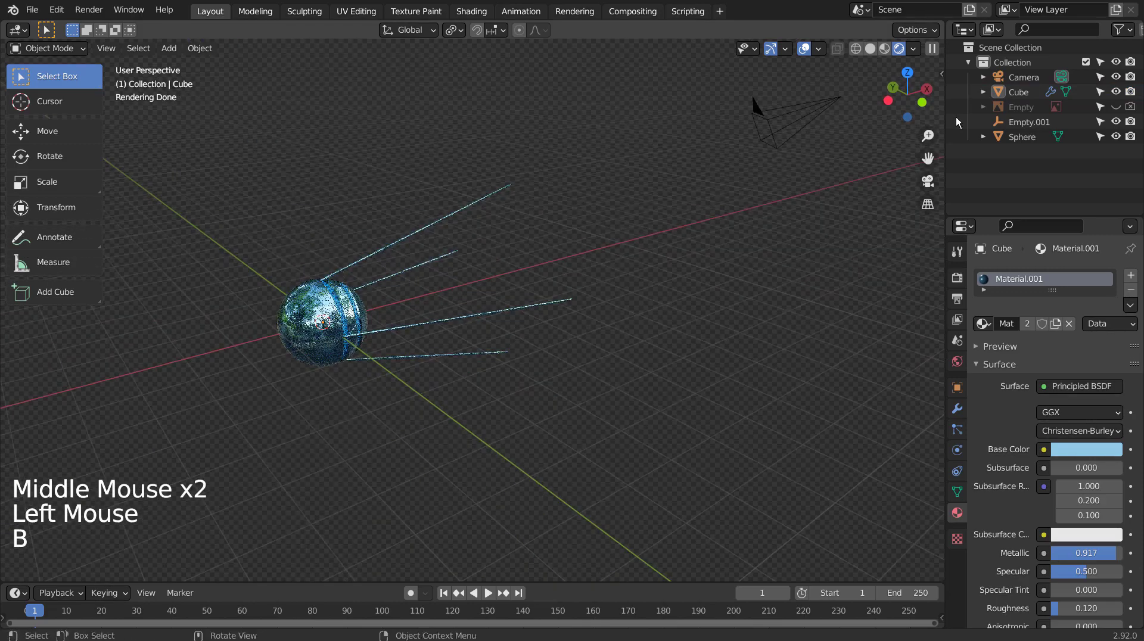
{"action": "left_click", "coordinate": [996, 94]}
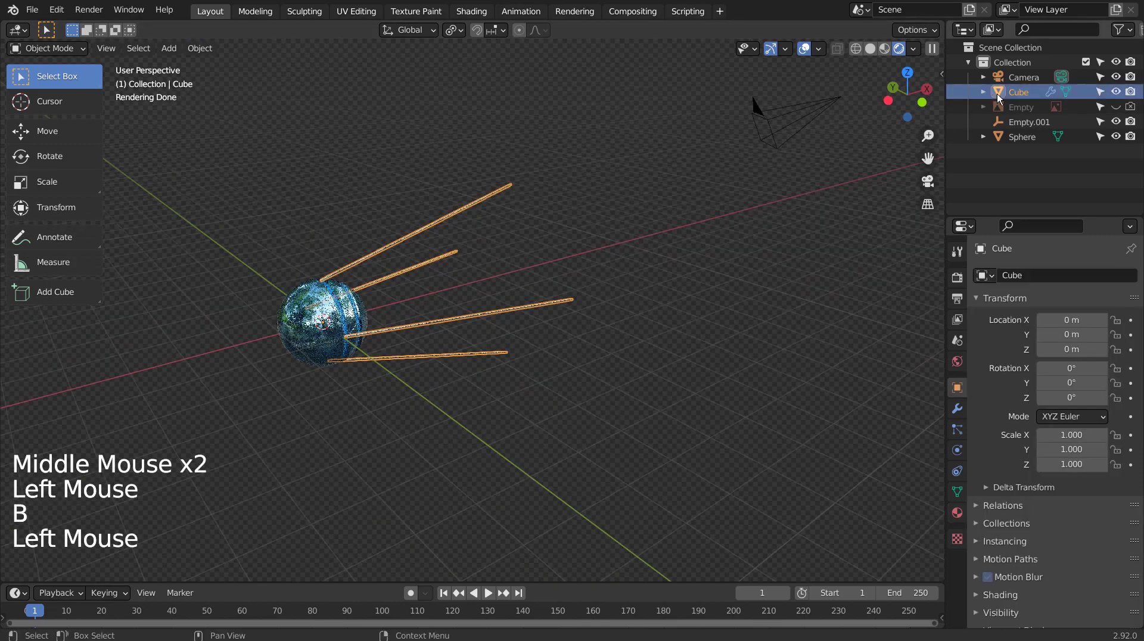
{"action": "left_click", "coordinate": [957, 408]}
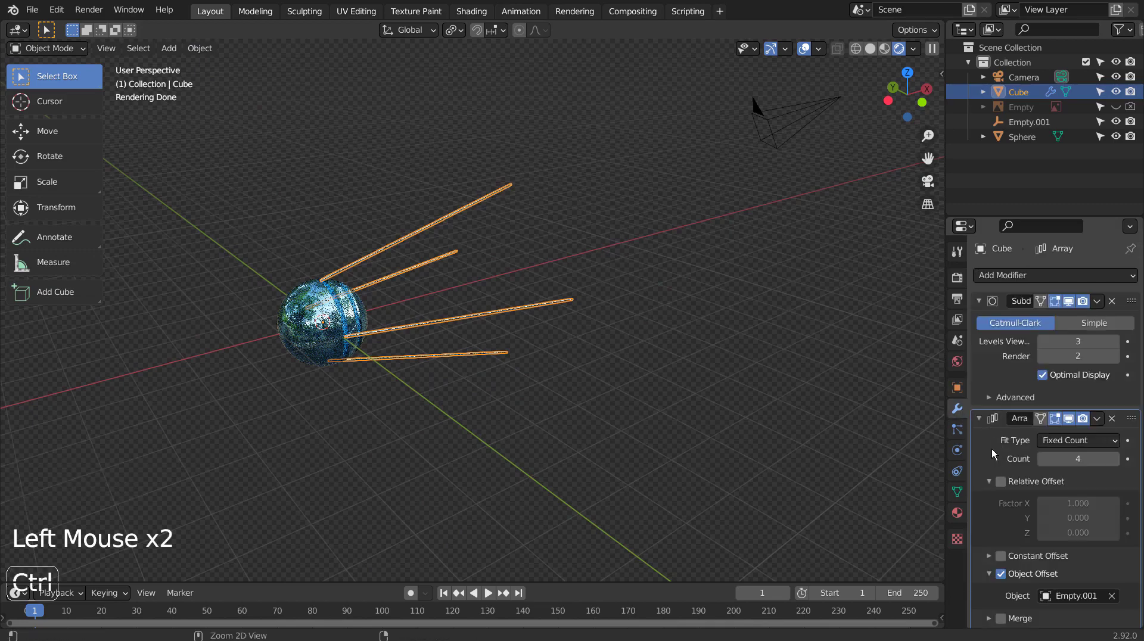
{"action": "key", "text": "ctrl+a"}
{"action": "key", "text": "ctrl+a"}
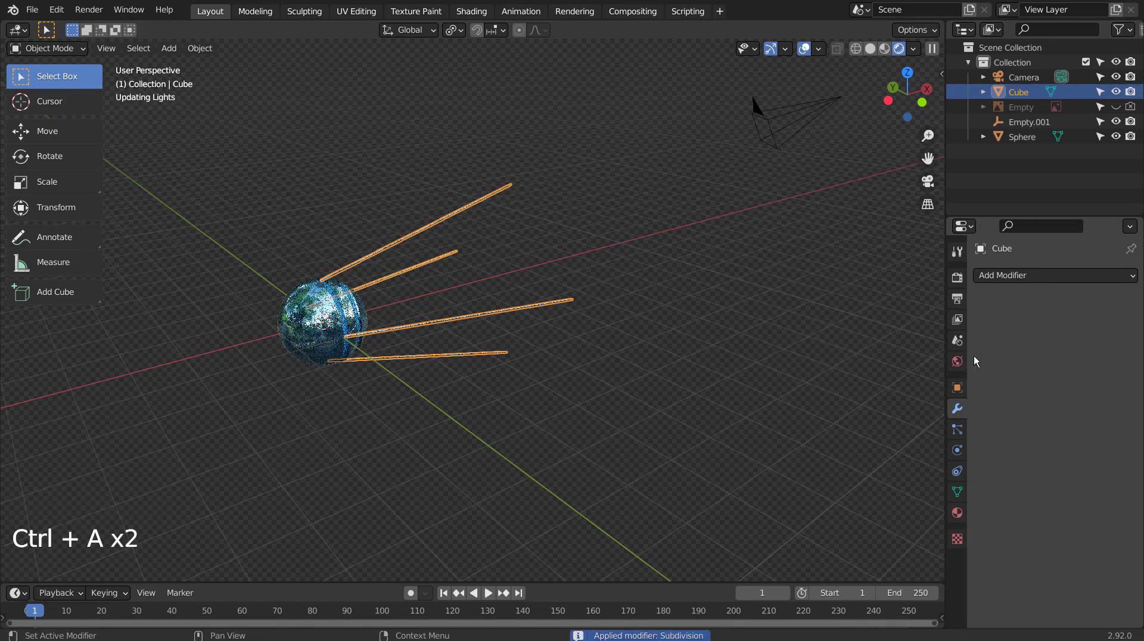
- Select the rods together with the sphere and join them into one object, with the sphere active
{"action": "left_click", "coordinate": [731, 318]}
{"action": "left_click", "coordinate": [345, 317], "text": "shift"}
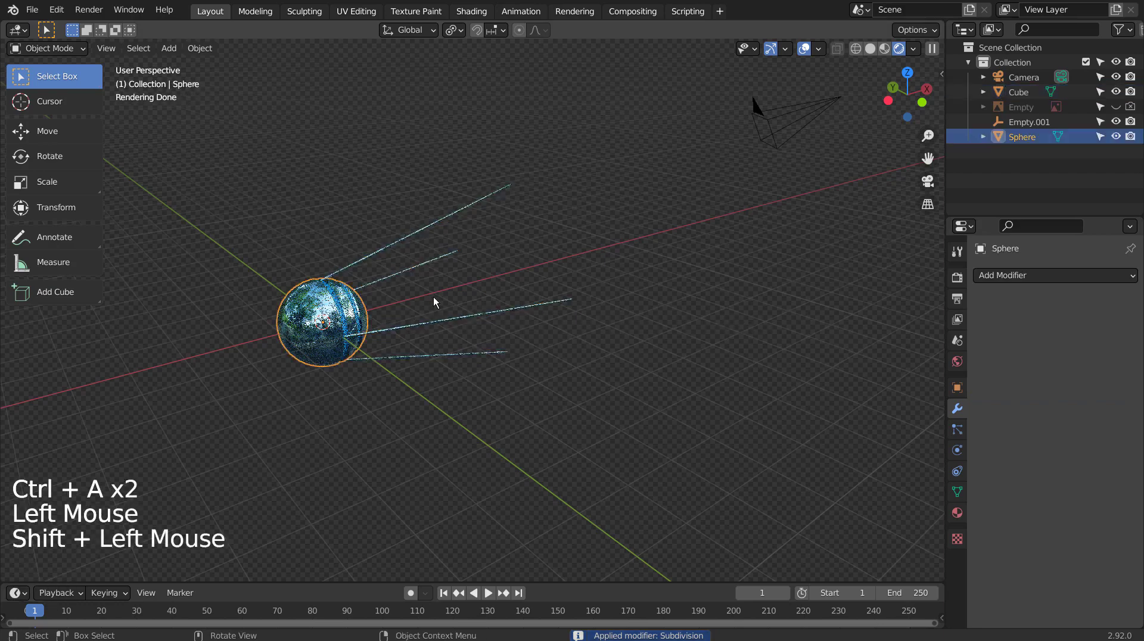
{"action": "left_click", "coordinate": [434, 297]}
{"action": "key", "text": "b"}
{"action": "left_click_drag", "start_coordinate": [327, 248], "coordinate": [430, 395]}
{"action": "key", "text": "ctrl+j"}
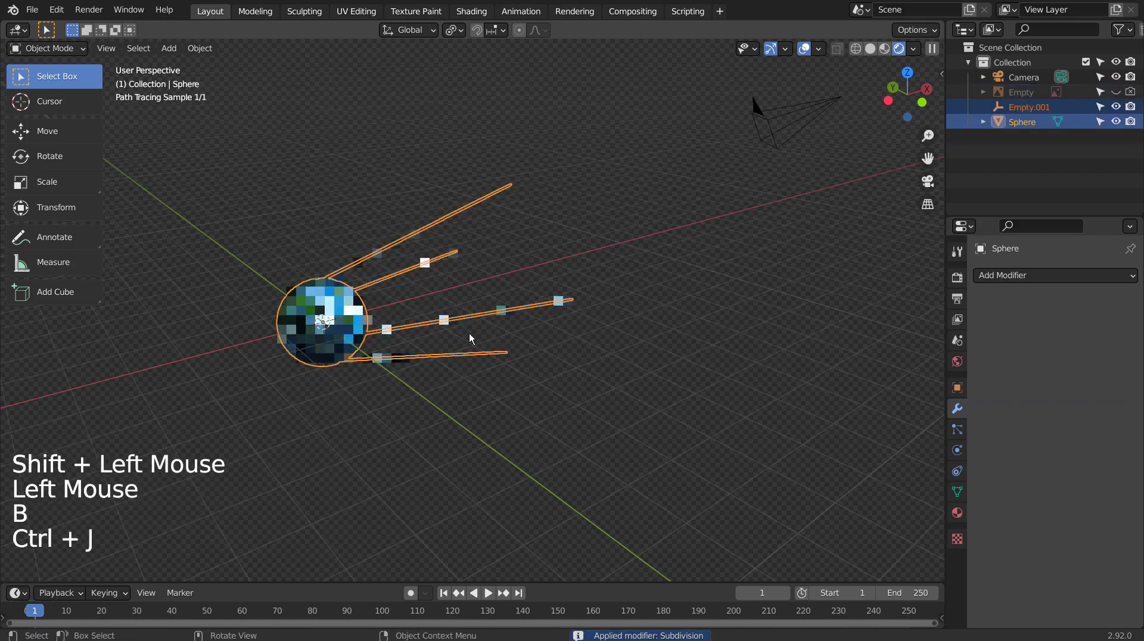
- Switch to the front view and set the viewport to Solid shading
{"action": "key", "text": "KP_1"}
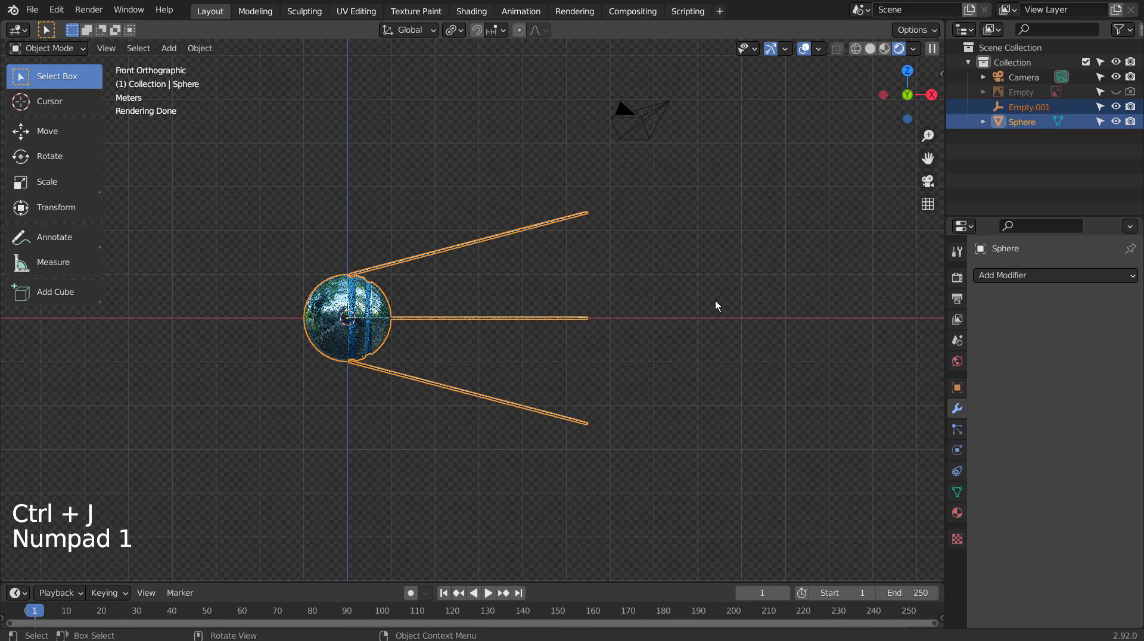
{"action": "left_click", "coordinate": [884, 47]}
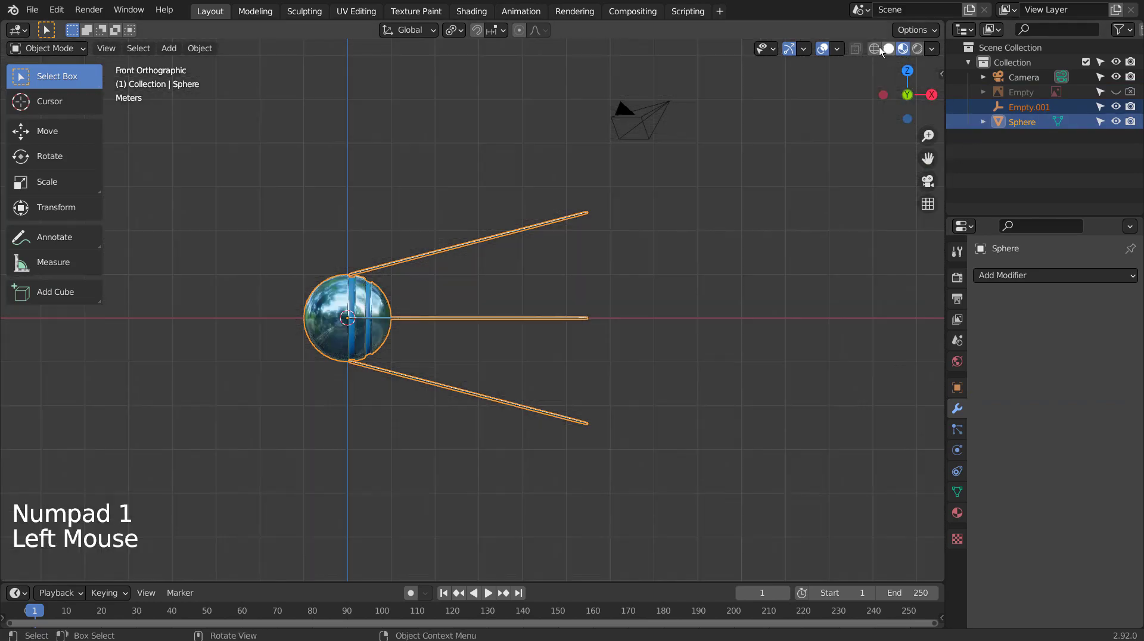
{"action": "left_click", "coordinate": [874, 48]}
{"action": "left_click", "coordinate": [888, 48]}
- Duplicate the joined satellite with its empty and place the copy away from the original
{"action": "mouse_move", "coordinate": [625, 269]}
{"action": "middle_mouse_down"}
{"action": "mouse_move", "coordinate": [577, 305]}
{"action": "mouse_move", "coordinate": [683, 362]}
{"action": "middle_mouse_up"}
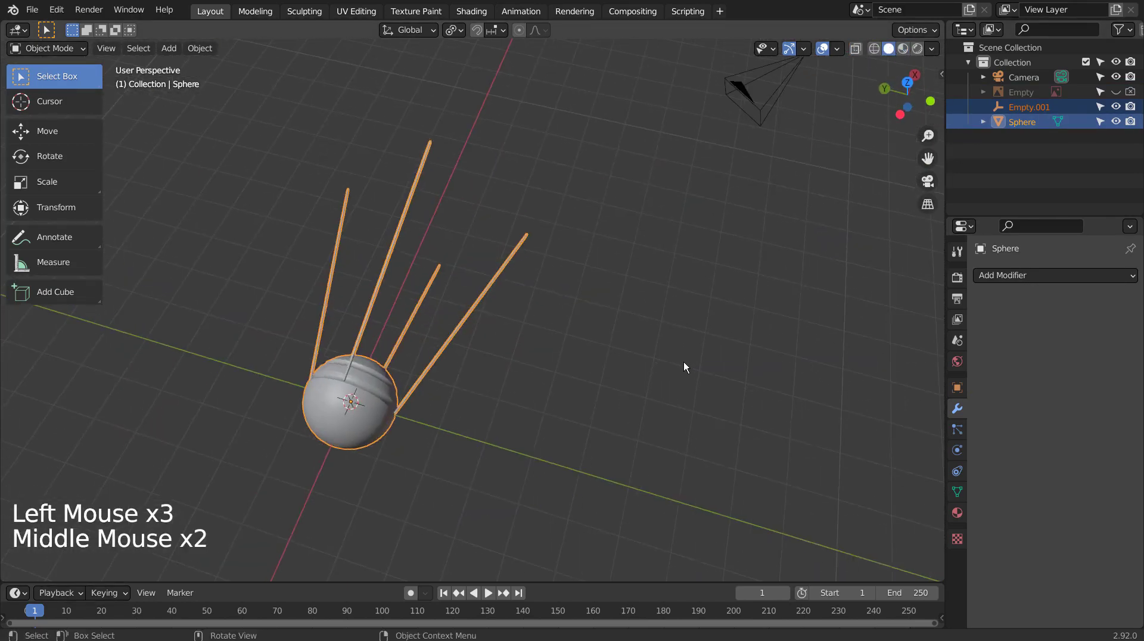
{"action": "scroll", "coordinate": [625, 390], "scroll_direction": "down", "scroll_amount": 5}
{"action": "key", "text": "shift+d"}
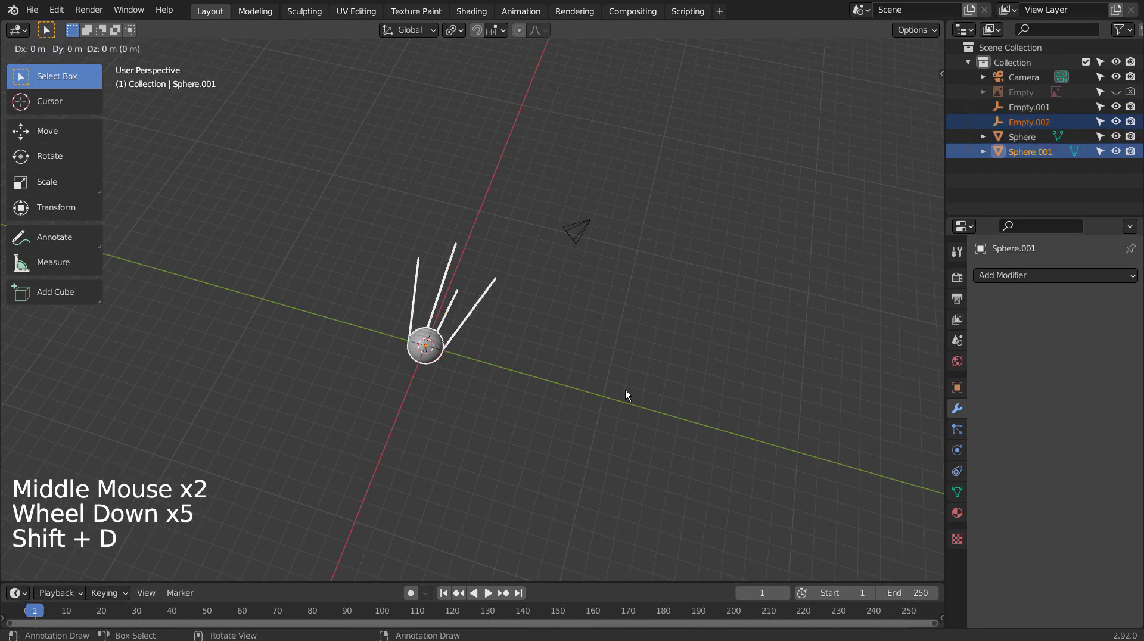
{"action": "left_click", "coordinate": [480, 353]}
- Move the duplicated satellite up along Z and toward +X in the front view, and check its placement from above
{"action": "key", "text": "KP_1"}
{"action": "key", "text": "g"}
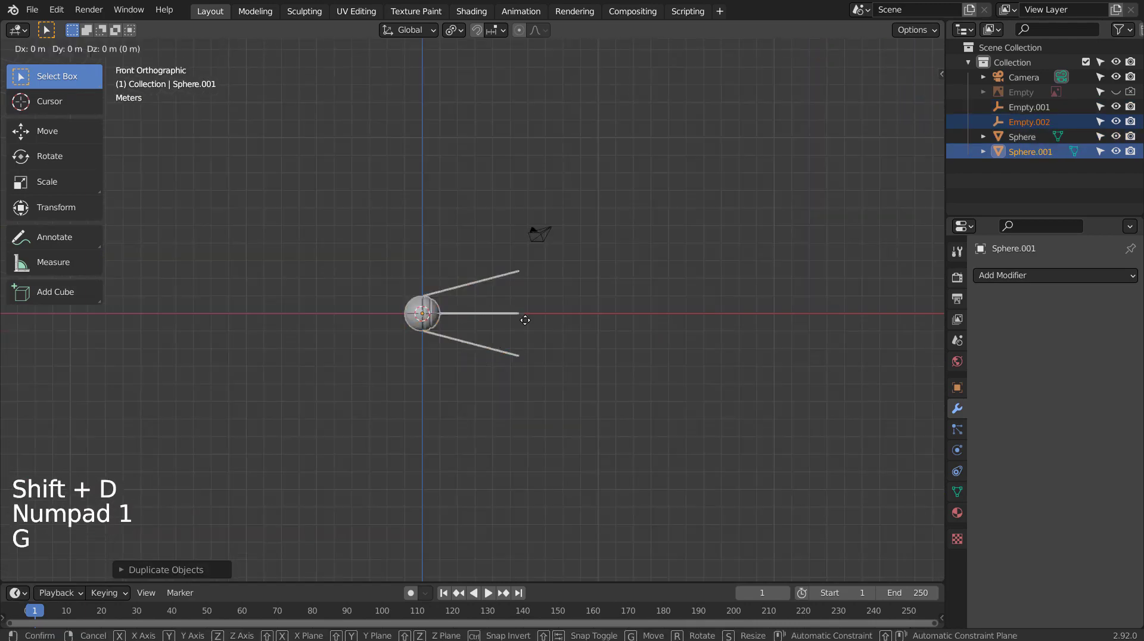
{"action": "left_click", "coordinate": [587, 253]}
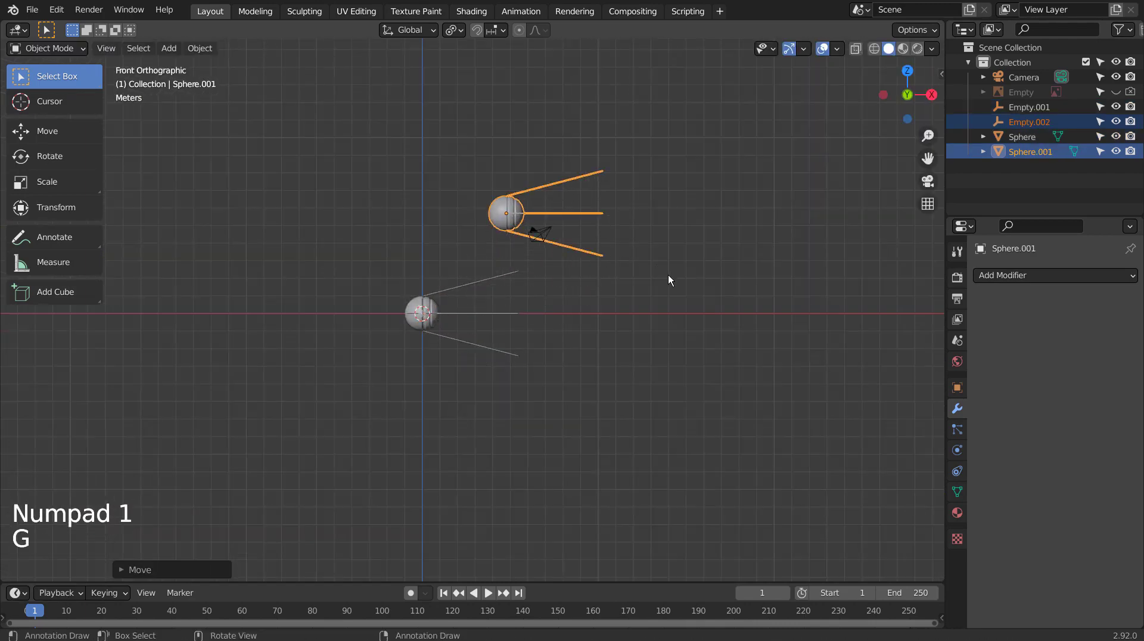
{"action": "key", "text": "KP_7"}
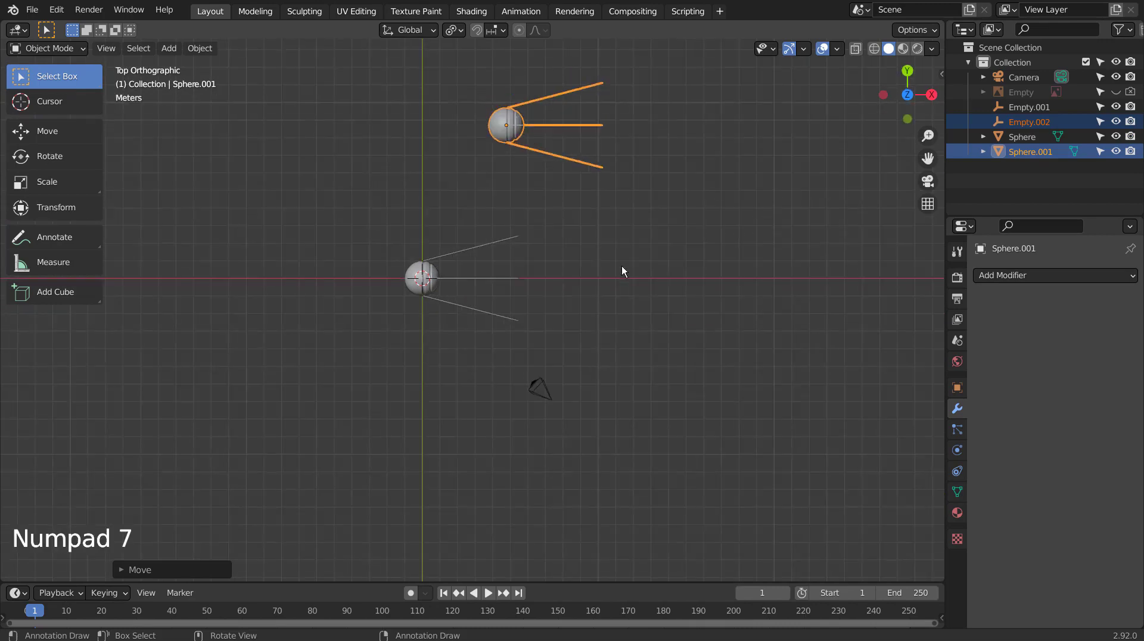
- Duplicate the selected satellite with its empty and place the copy below and to the right of the original in the top view
{"action": "key", "text": "shift+d"}
{"action": "left_click", "coordinate": [753, 533]}
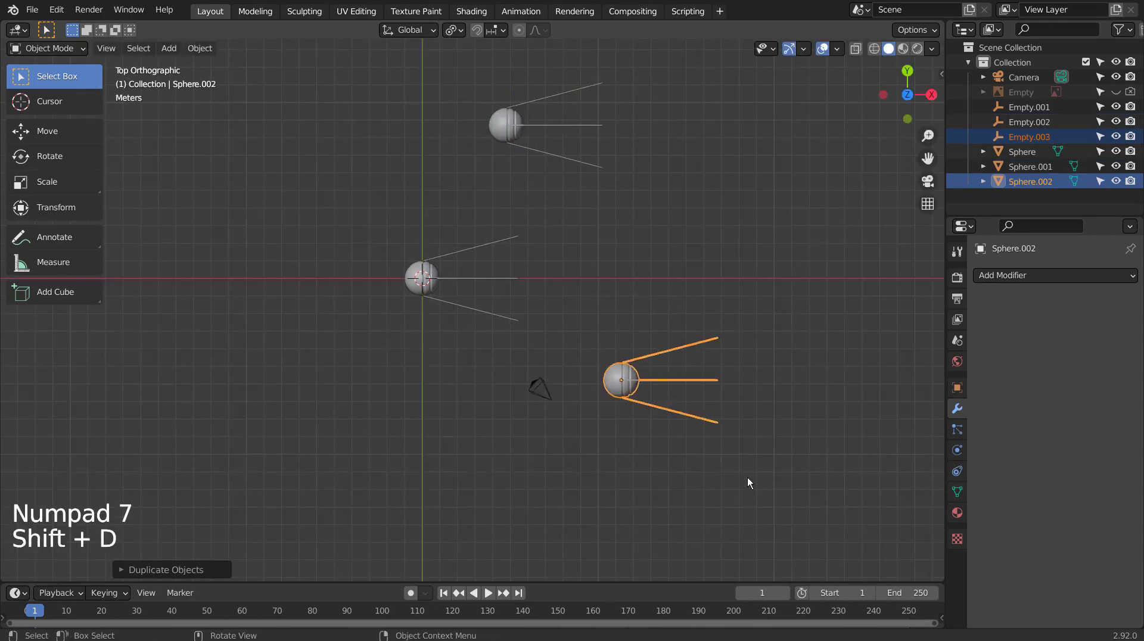
- Align the camera to a perspective view of the three satellites and reframe it so all of them fit inside the frame
{"action": "middle_click_drag", "start_coordinate": [747, 477], "coordinate": [785, 342]}
{"action": "middle_click_drag", "start_coordinate": [661, 363], "coordinate": [615, 408], "text": "shift"}
{"action": "mouse_move", "coordinate": [646, 410]}
{"action": "middle_mouse_down"}
{"action": "mouse_move", "coordinate": [663, 405]}
{"action": "mouse_move", "coordinate": [653, 409]}
{"action": "middle_mouse_up"}
{"action": "middle_click", "coordinate": [653, 411]}
{"action": "key", "text": "ctrl+alt+KP_0"}
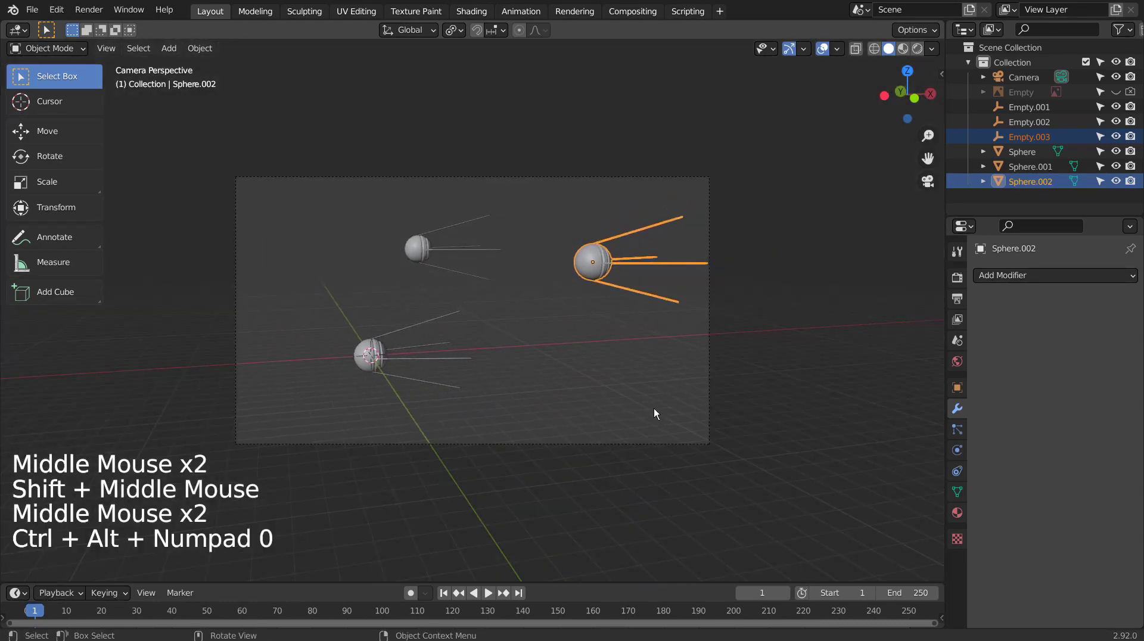
{"action": "key", "text": "shift+grave"}
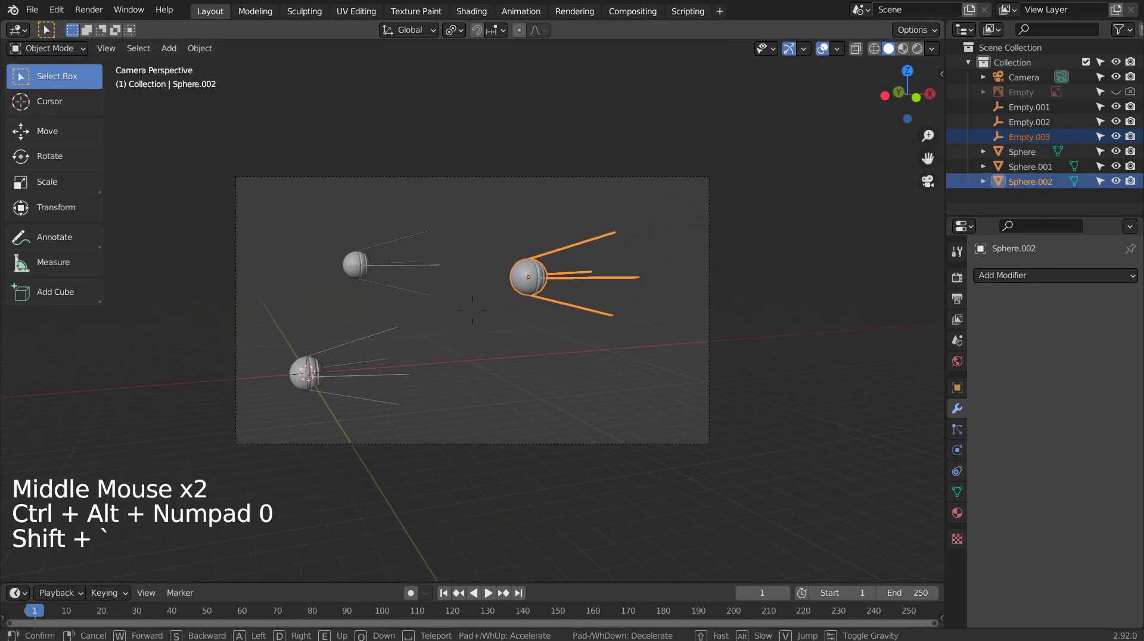
{"action": "left_click", "coordinate": [479, 317]}
- Add a plane, rotate it 90 degrees about X, and scale it up as a backdrop for the satellites
{"action": "key", "text": "shift+a"}
{"action": "mouse_move", "coordinate": [467, 173]}
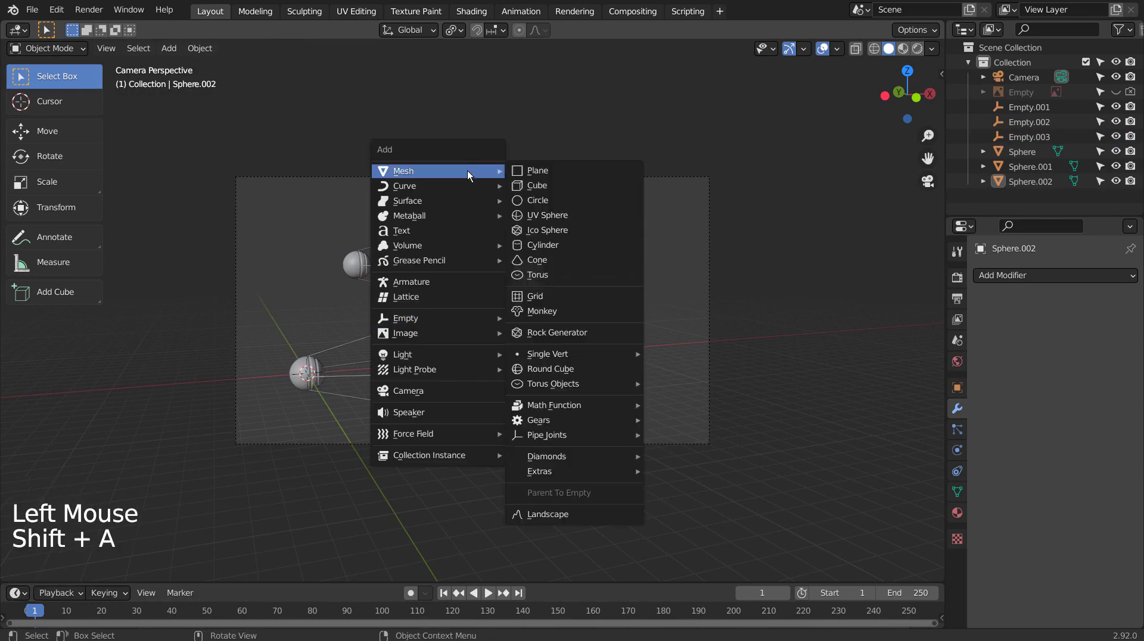
{"action": "left_click", "coordinate": [542, 171]}
{"action": "type", "text": "rx90"}
{"action": "key", "text": "Return"}
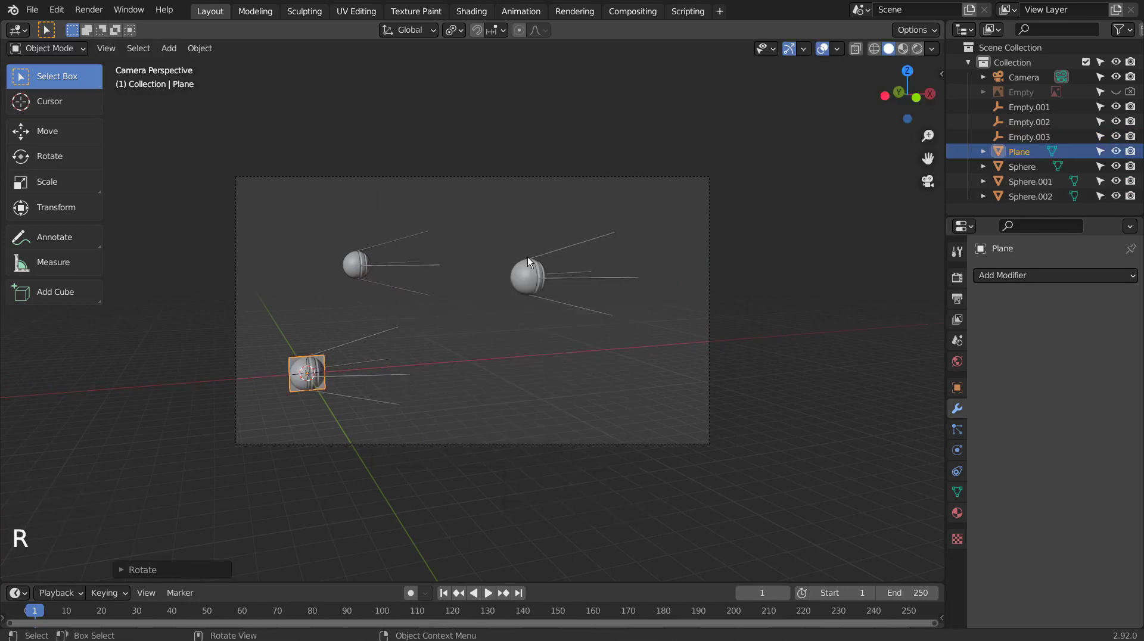
{"action": "key", "text": "s"}
{"action": "left_click", "coordinate": [875, 185]}
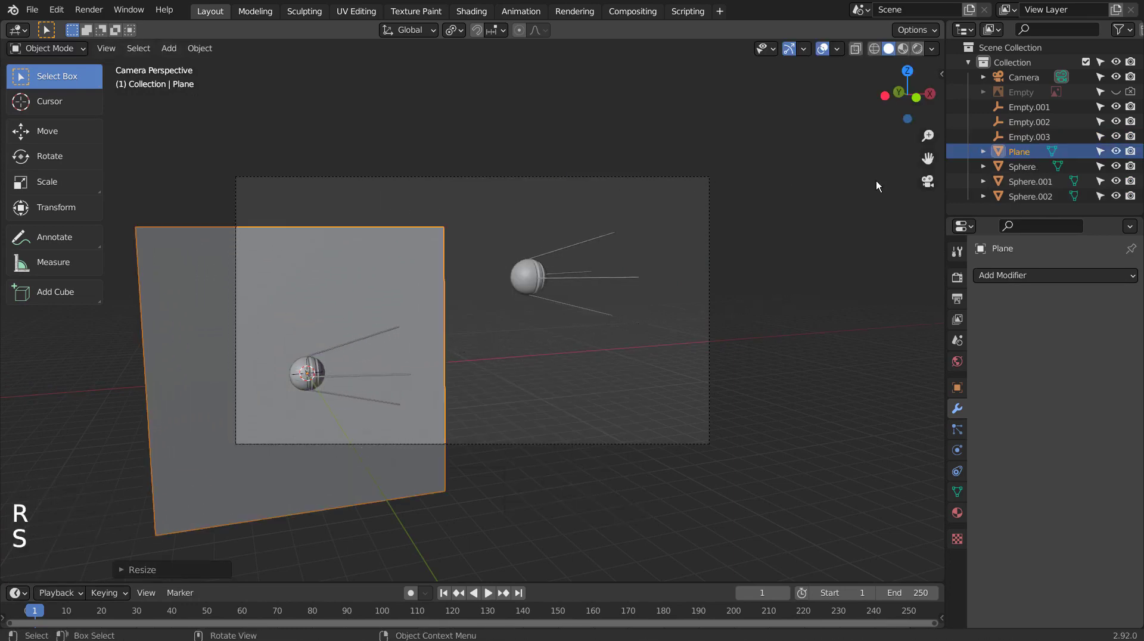
{"action": "key", "text": "s"}
{"action": "left_click", "coordinate": [219, 244]}
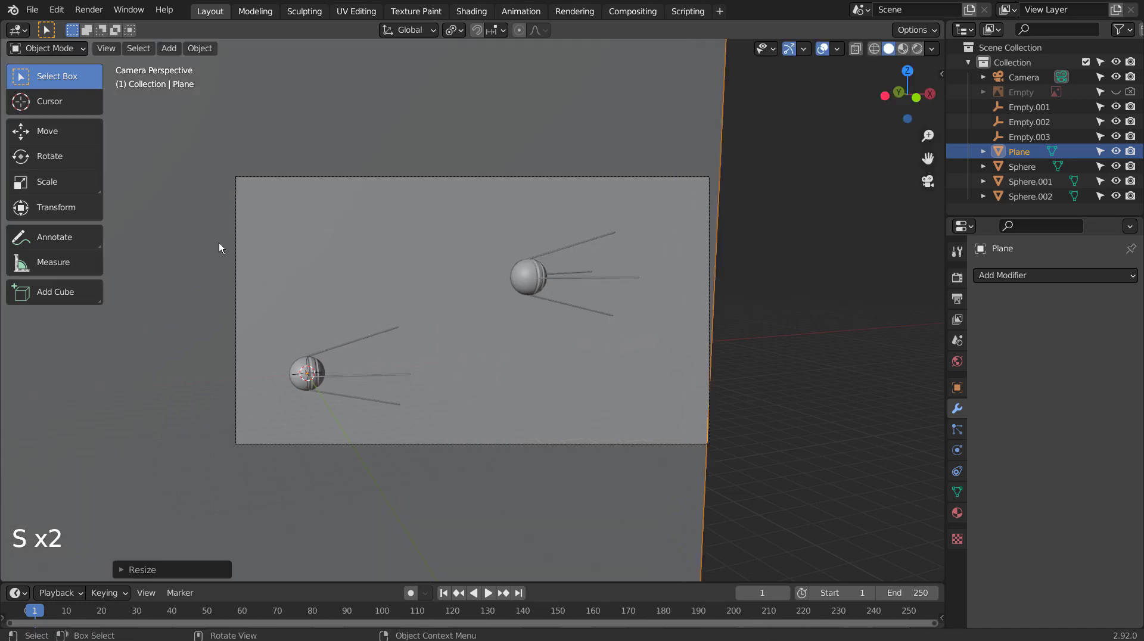
- Move the plane behind the satellites from the top view and enlarge it until it fills the camera frame
{"action": "key", "text": "KP_7"}
{"action": "key", "text": "g"}
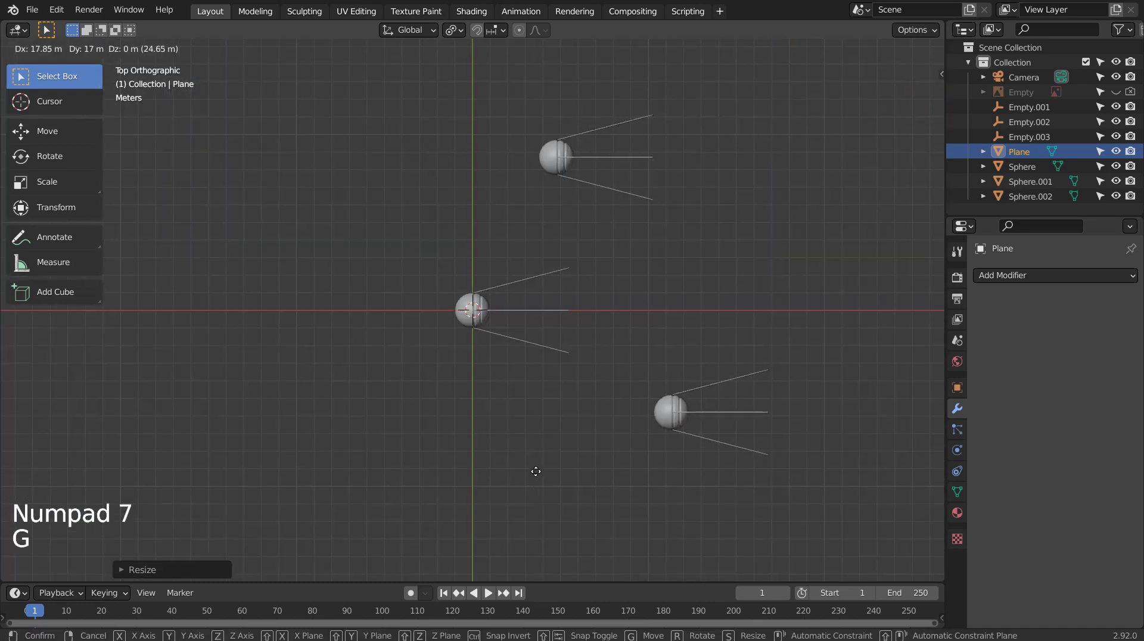
{"action": "left_click", "coordinate": [546, 445]}
{"action": "scroll", "coordinate": [546, 445], "scroll_direction": "down", "scroll_amount": 8}
{"action": "middle_click_drag", "start_coordinate": [560, 445], "coordinate": [632, 338]}
{"action": "key", "text": "s"}
{"action": "left_click", "coordinate": [761, 321]}
{"action": "key", "text": "KP_0"}
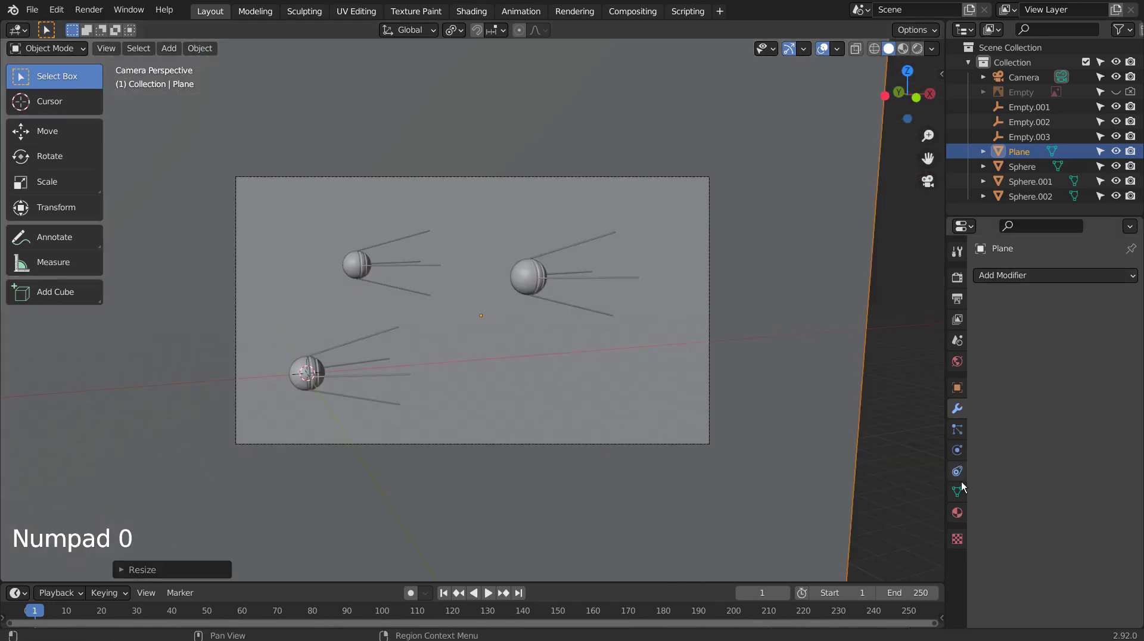
- Give the plane a new material with a white base color, metallic 0.917 and roughness 0.103
{"action": "left_click", "coordinate": [957, 513]}
{"action": "left_click", "coordinate": [1037, 322]}
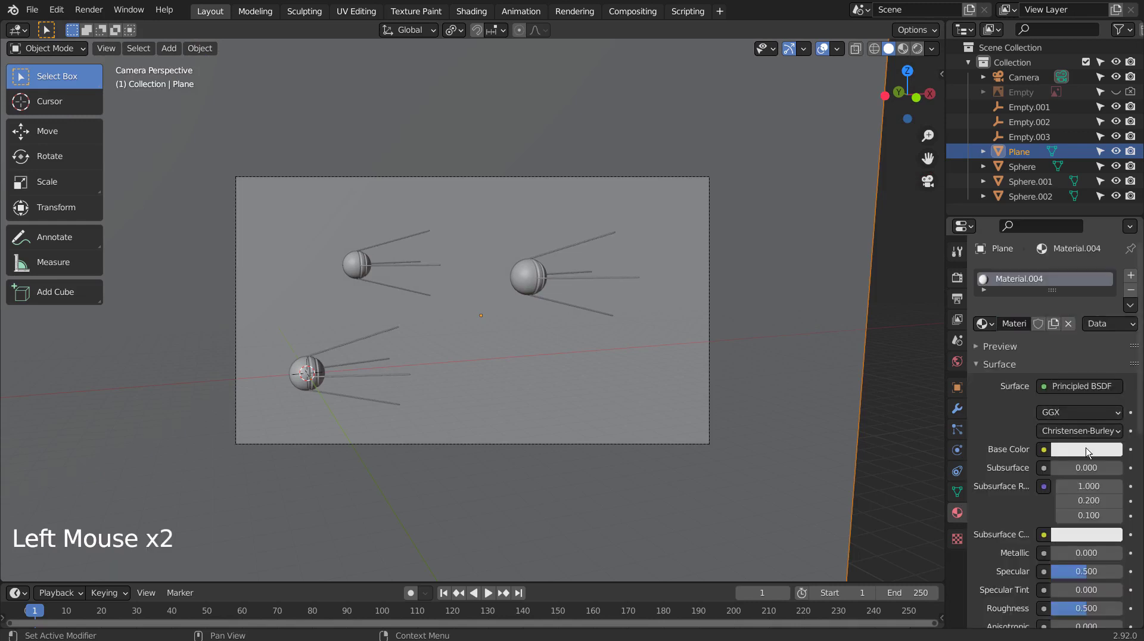
{"action": "left_click", "coordinate": [1086, 449]}
{"action": "left_click_drag", "start_coordinate": [1110, 299], "coordinate": [1110, 233]}
{"action": "left_click", "coordinate": [1102, 553]}
{"action": "left_click_drag", "start_coordinate": [1102, 553], "coordinate": [1117, 553]}
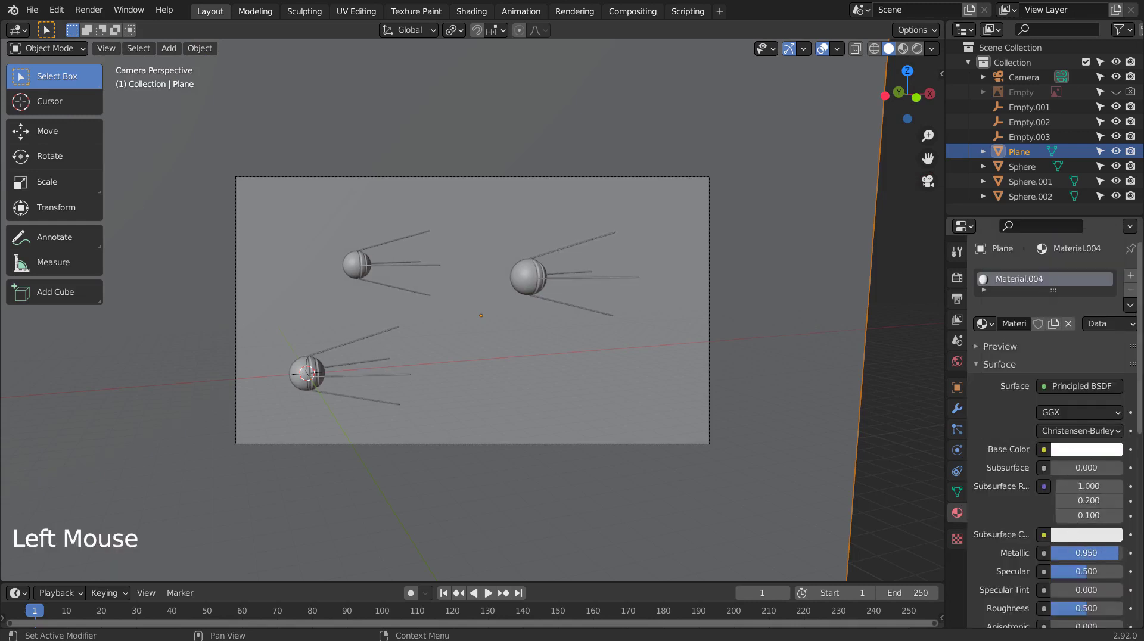
{"action": "left_click_drag", "start_coordinate": [1058, 609], "coordinate": [1058, 608]}
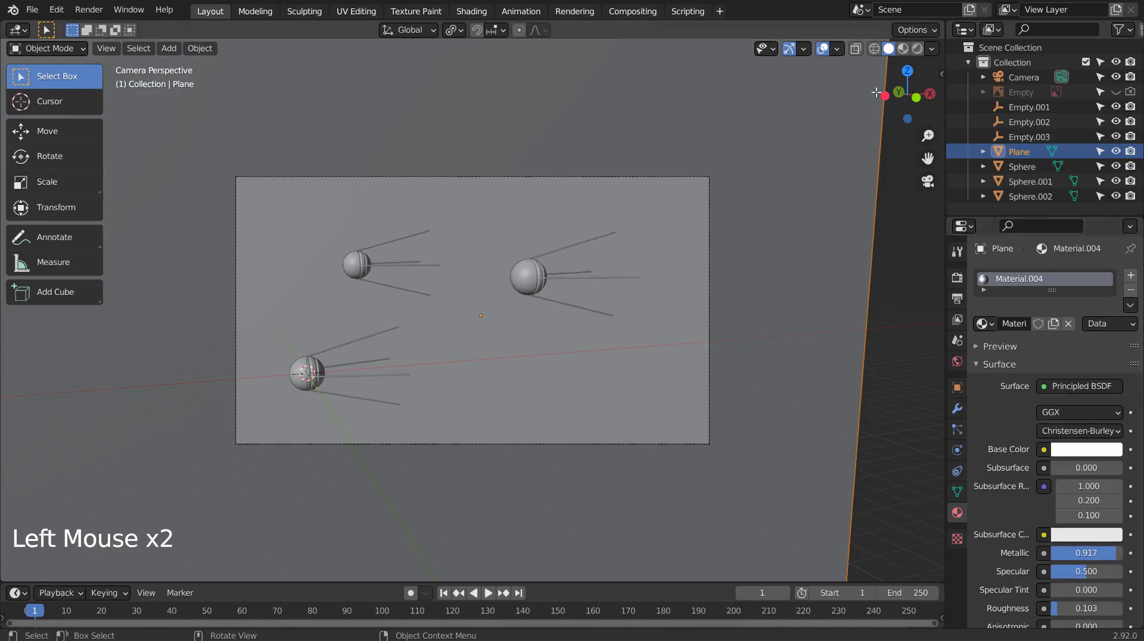
- Switch the viewport to Rendered shading and darken the plane's base color to light grey
{"action": "left_click", "coordinate": [903, 49]}
{"action": "left_click", "coordinate": [920, 49]}
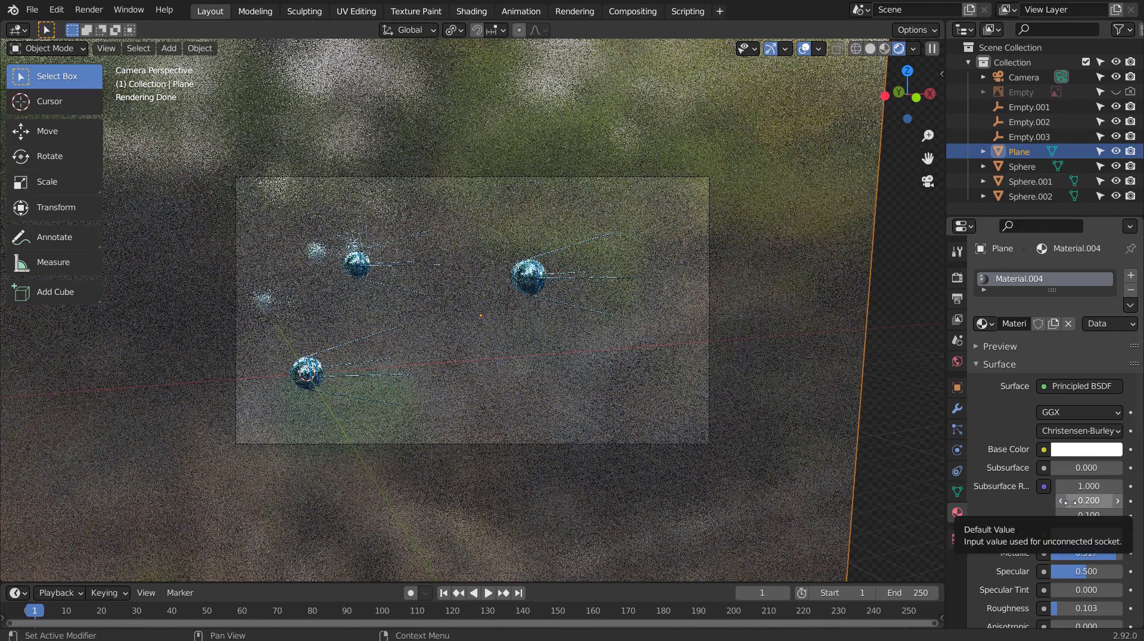
{"action": "left_click", "coordinate": [803, 389]}
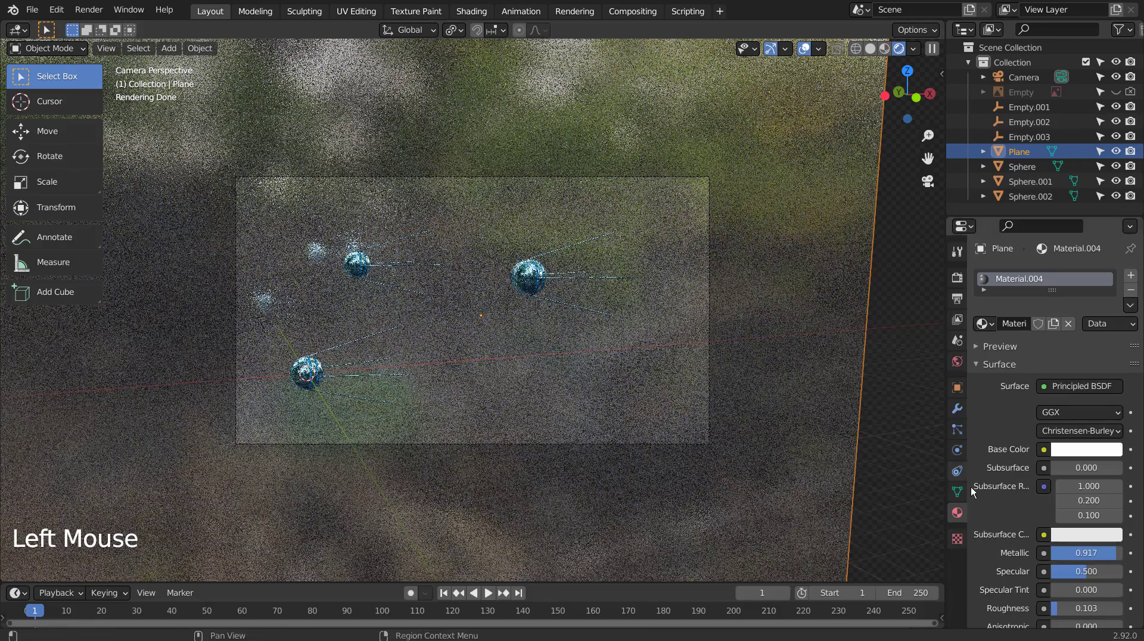
{"action": "left_click", "coordinate": [1073, 450]}
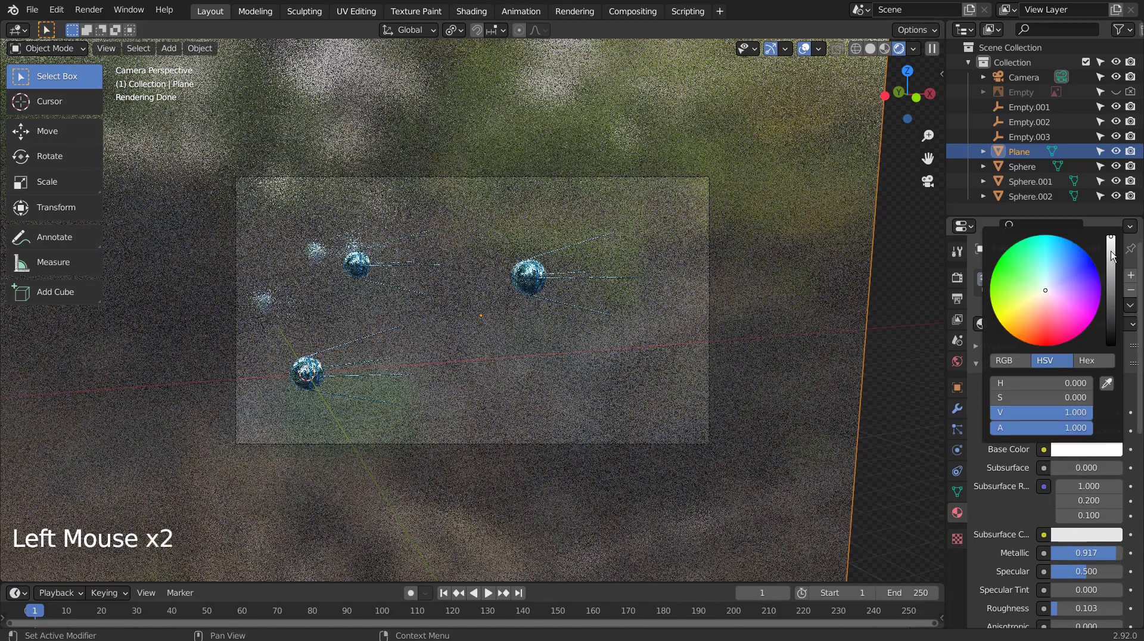
{"action": "left_click_drag", "start_coordinate": [1110, 252], "coordinate": [1111, 274]}
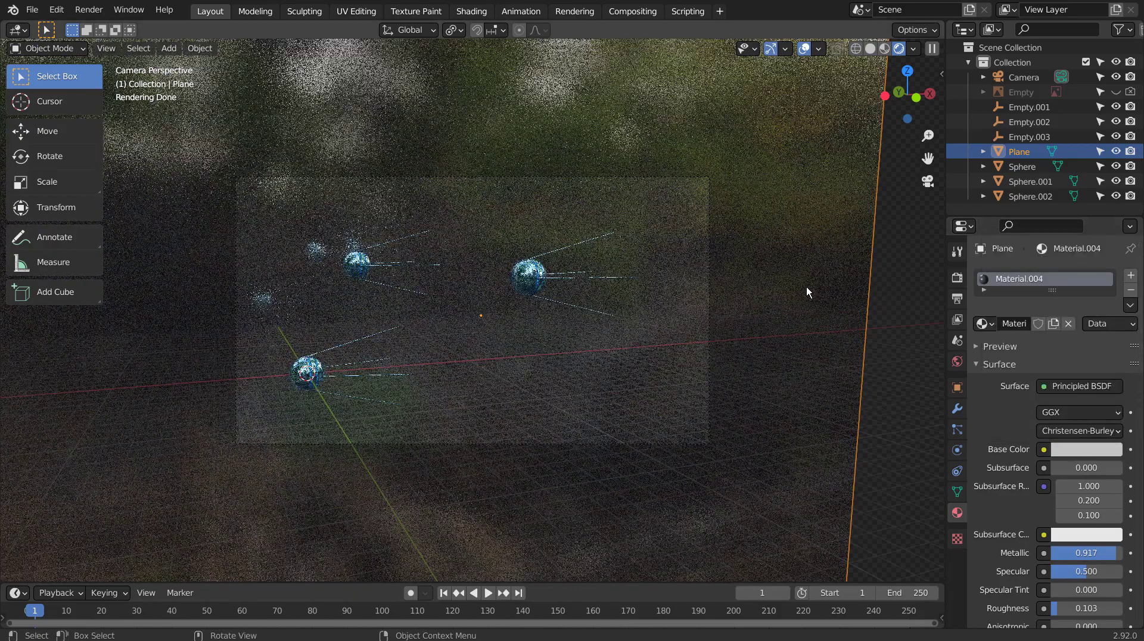
- Move the farthest satellite a short distance toward +X in the camera view, leaving the others in place
{"action": "left_click", "coordinate": [915, 335]}
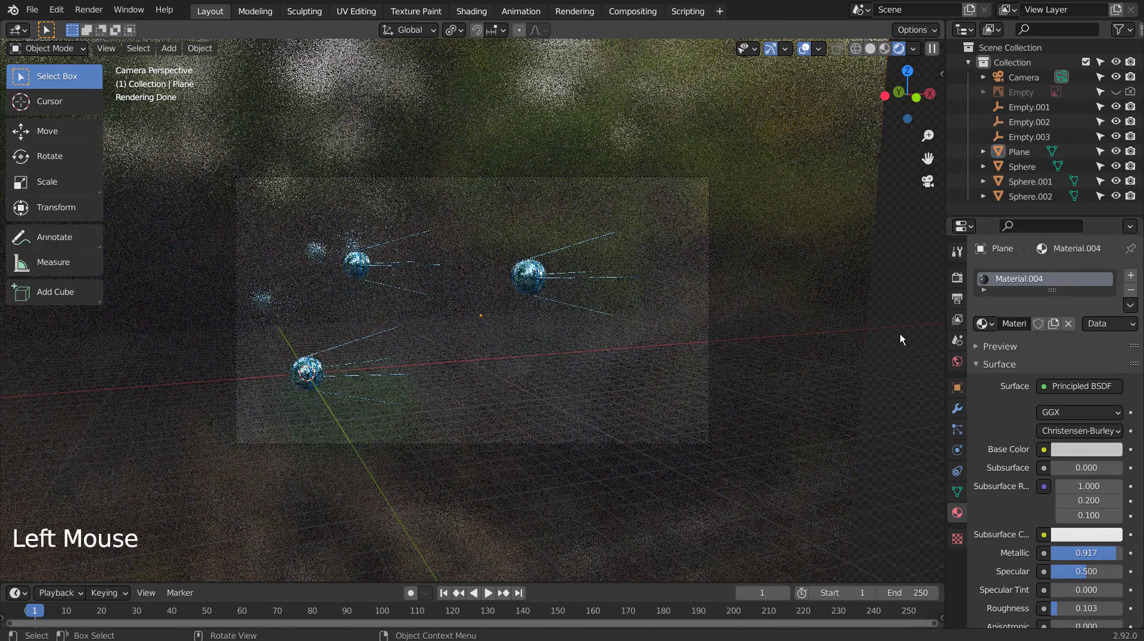
{"action": "left_click", "coordinate": [363, 265]}
{"action": "key", "text": "g"}
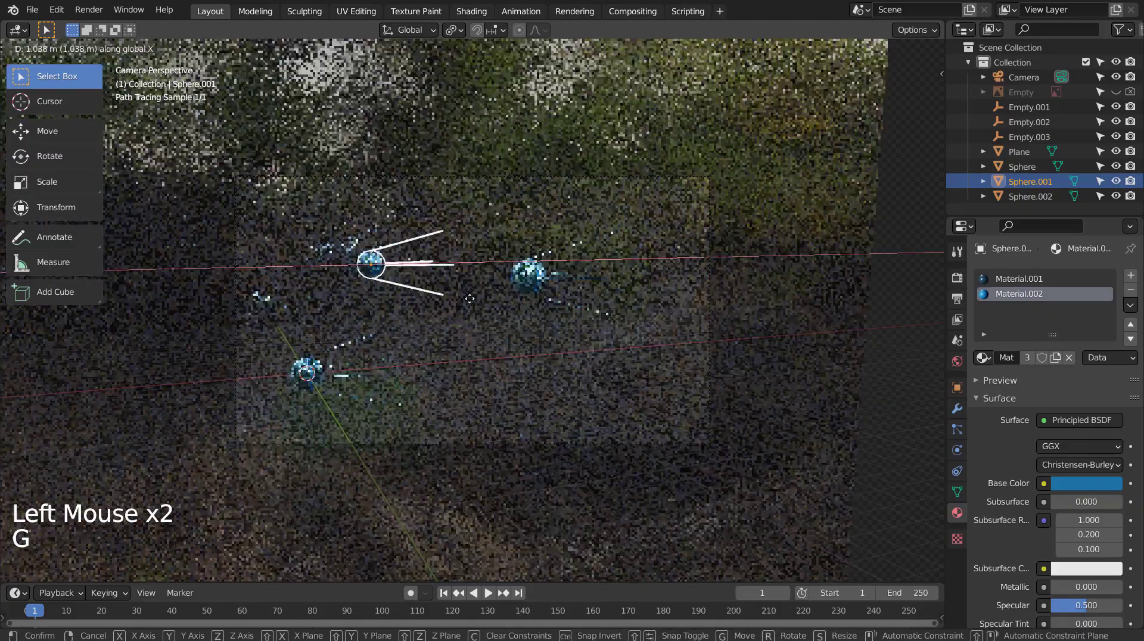
{"action": "left_click", "coordinate": [466, 300]}
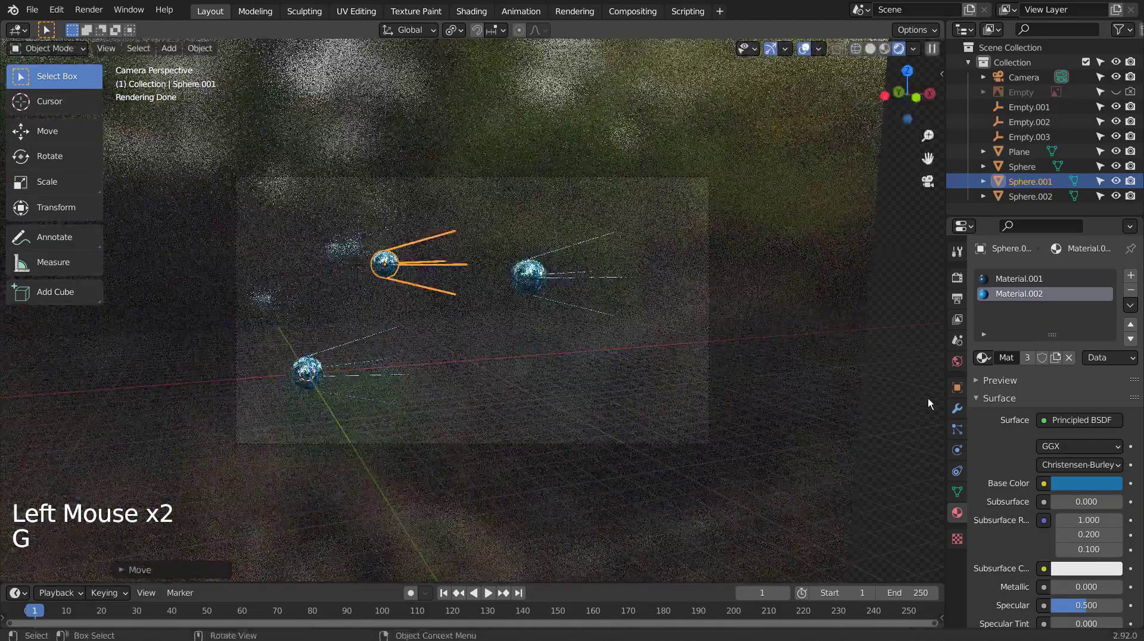
{"action": "left_click", "coordinate": [928, 398]}
- Set the backdrop plane's roughness to 0.5 and darken its base color to a value of 0.096
{"action": "left_click", "coordinate": [734, 322]}
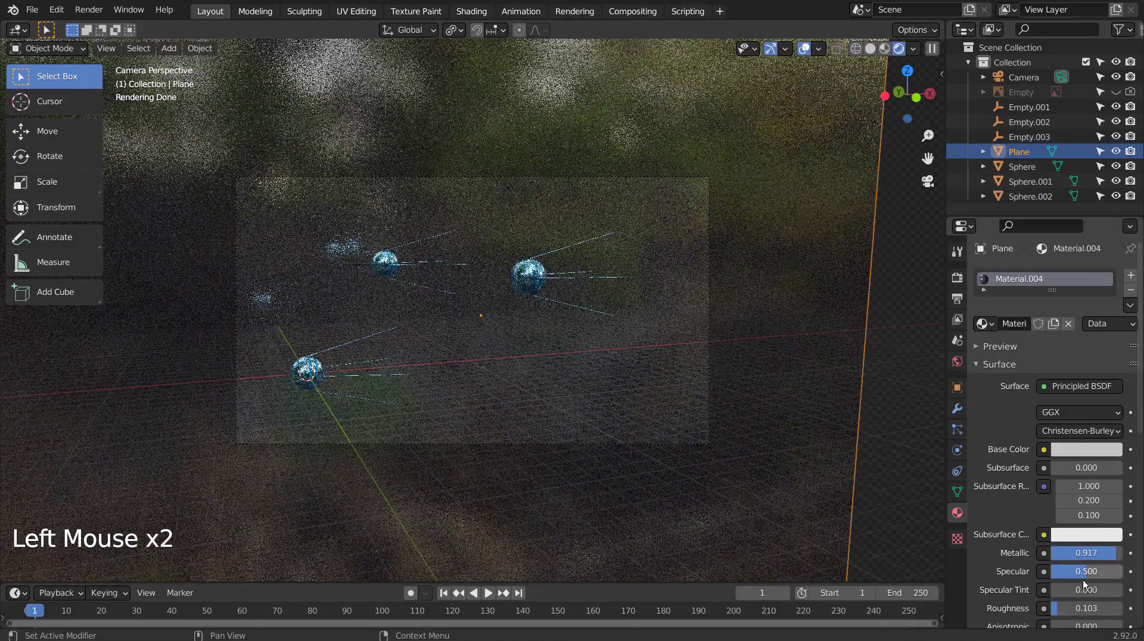
{"action": "left_click_drag", "start_coordinate": [1065, 607], "coordinate": [1085, 608]}
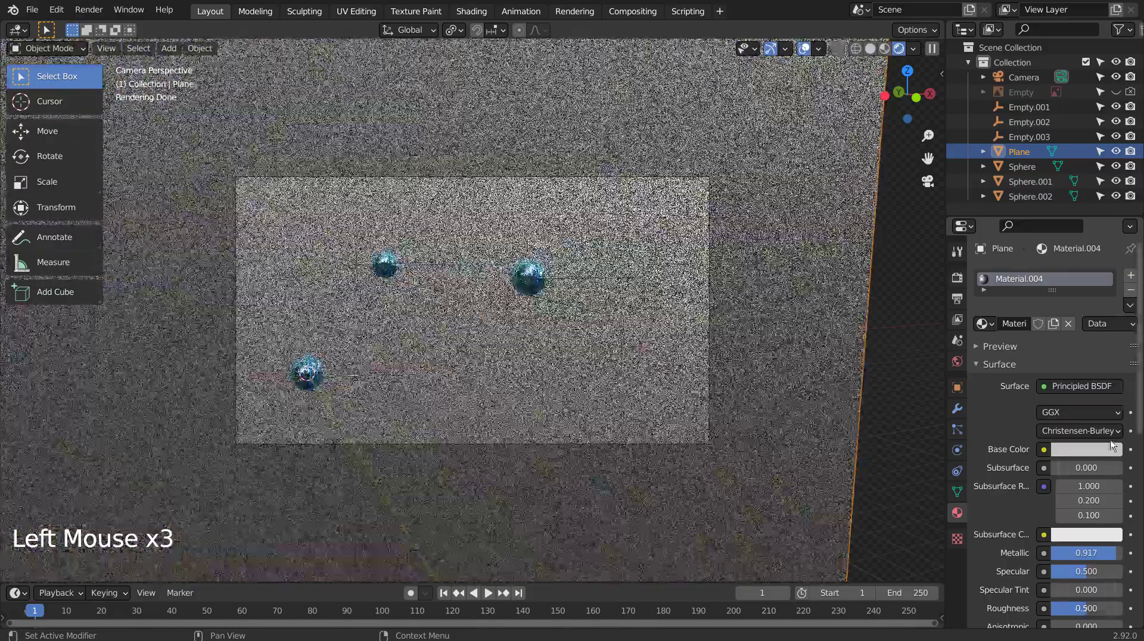
{"action": "left_click", "coordinate": [1110, 447]}
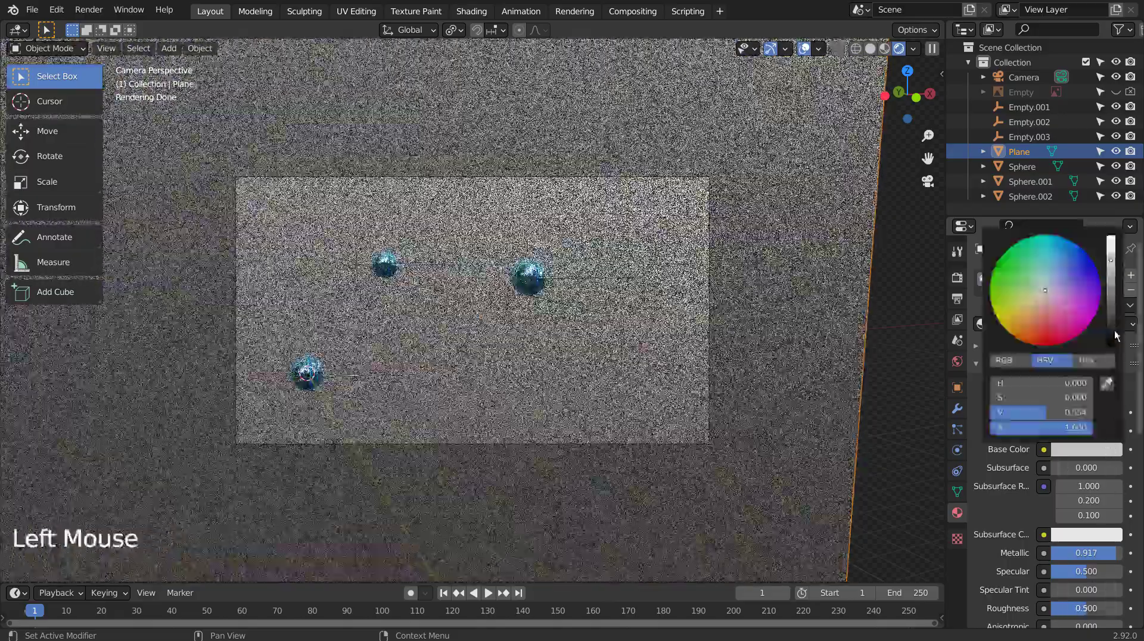
{"action": "left_click_drag", "start_coordinate": [1112, 297], "coordinate": [1111, 308]}
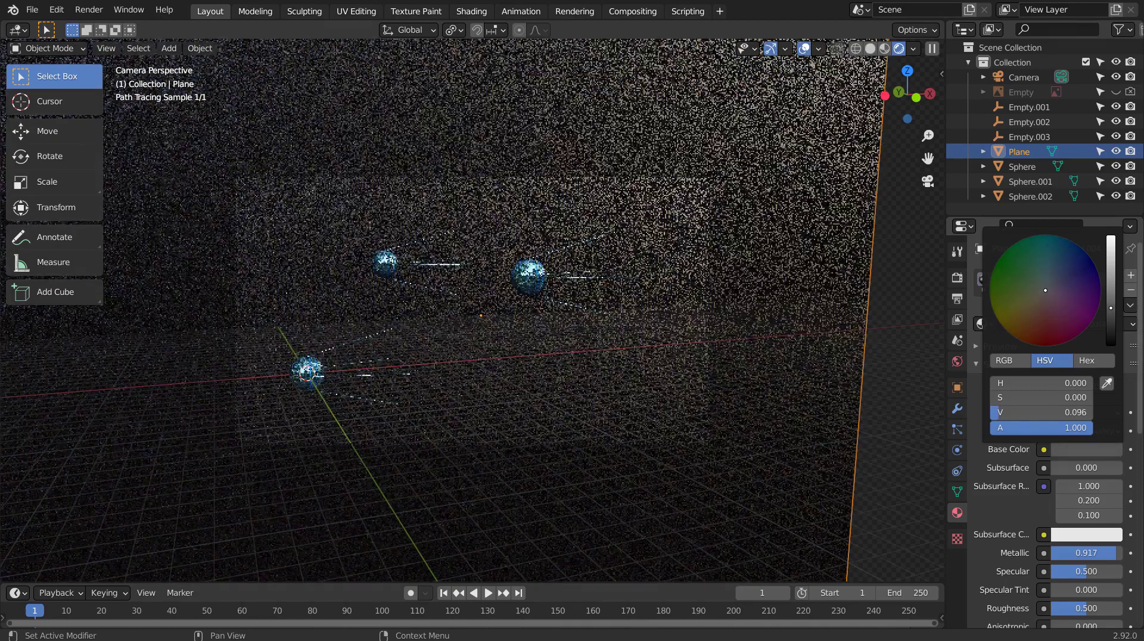
{"action": "left_click", "coordinate": [895, 436]}
{"action": "left_click", "coordinate": [759, 336]}
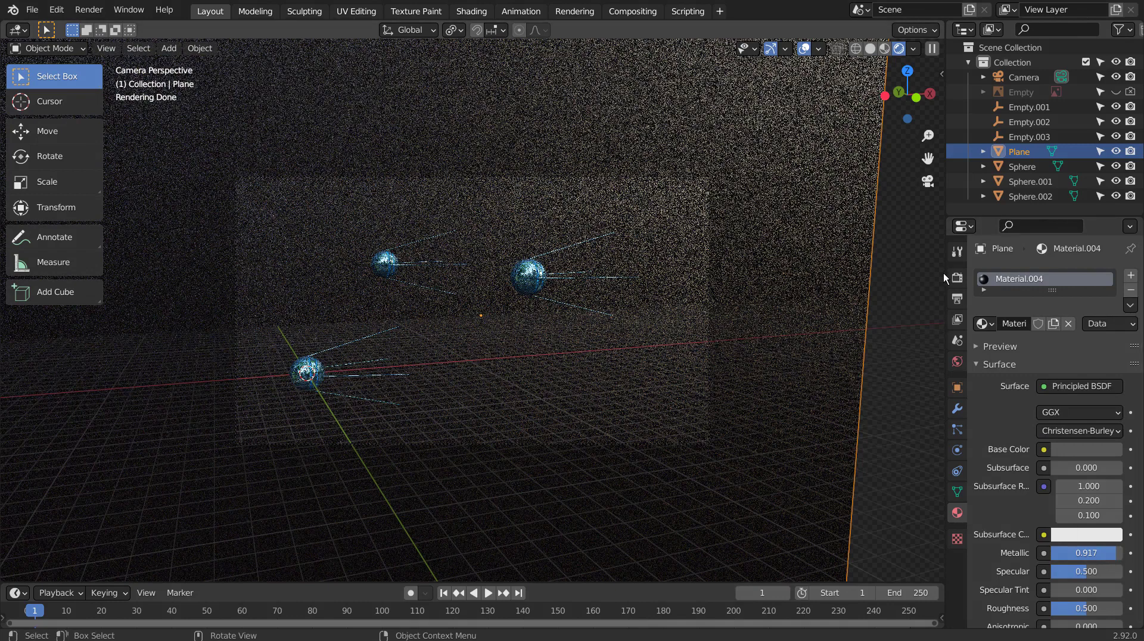
- Turn off the use of compositing nodes for the scene and return to the Layout workspace
{"action": "left_click", "coordinate": [632, 10]}
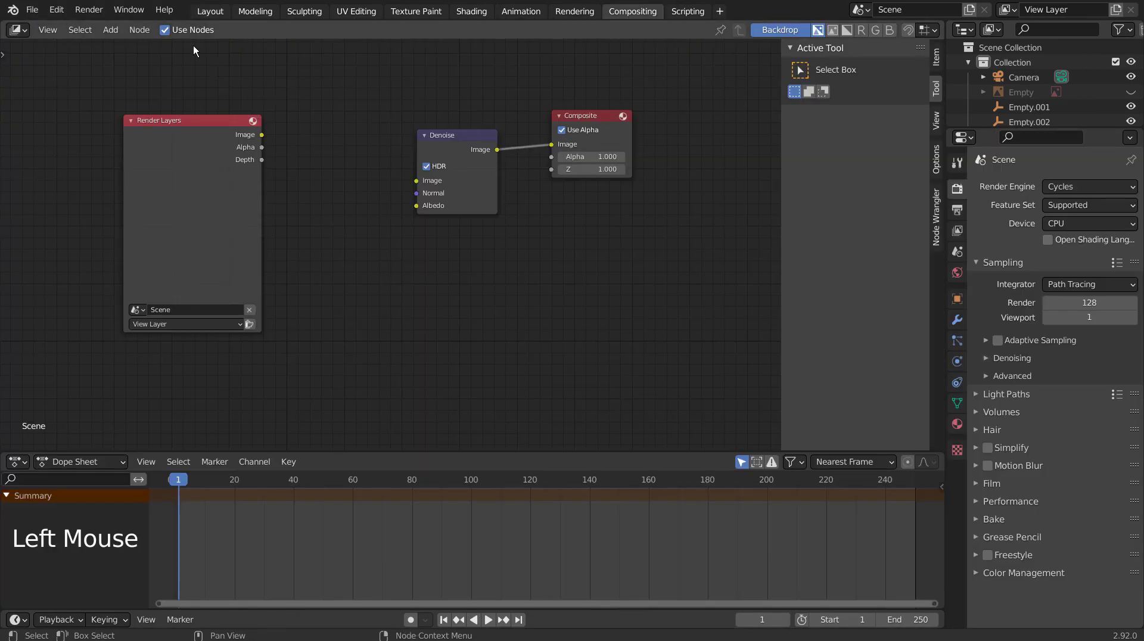
{"action": "left_click", "coordinate": [167, 31]}
{"action": "left_click", "coordinate": [210, 10]}
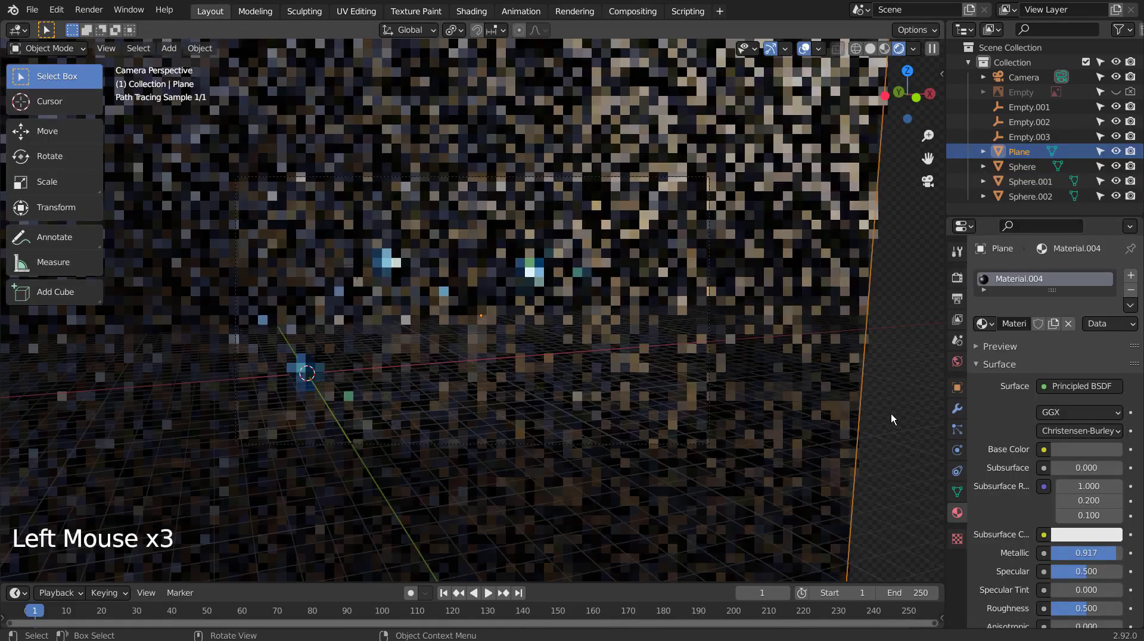
- Deselect the plane, set the viewport to Solid shading, and save the file
{"action": "left_click", "coordinate": [891, 415]}
{"action": "left_click", "coordinate": [871, 48]}
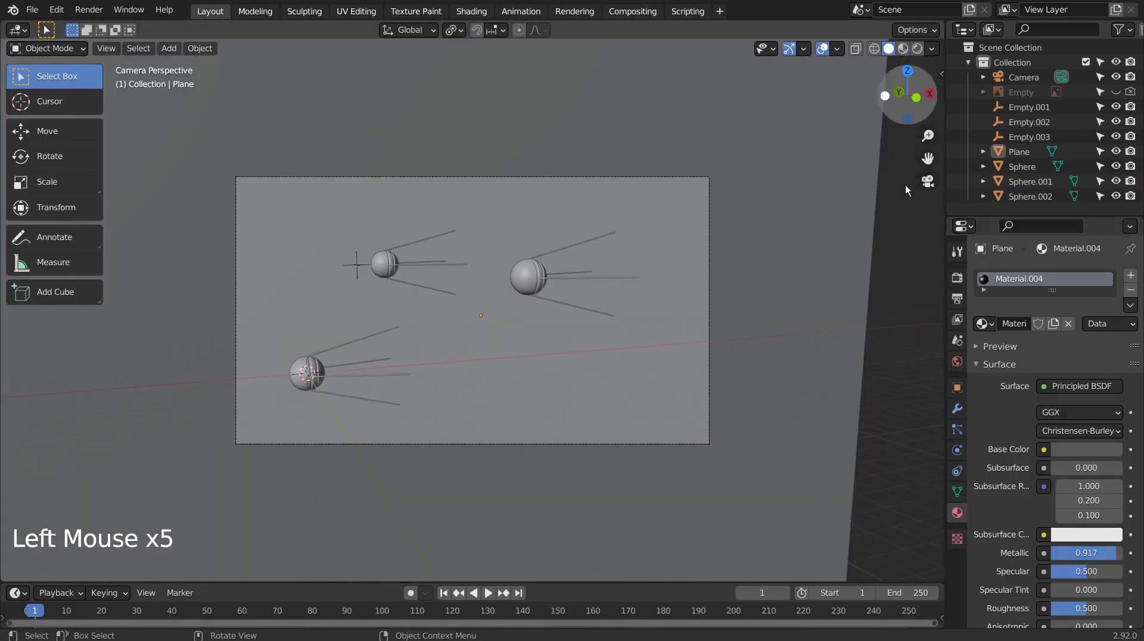
{"action": "left_click", "coordinate": [913, 242]}
{"action": "key", "text": "ctrl+s"}
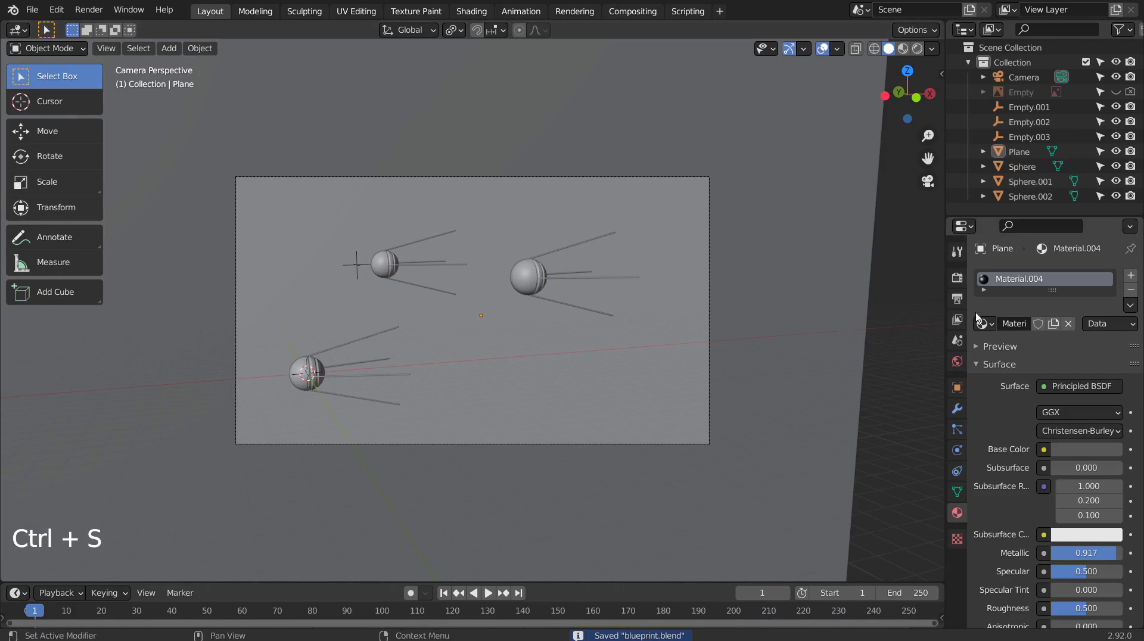
- Set the Cycles render samples to 32 and render the image
{"action": "left_click", "coordinate": [956, 279]}
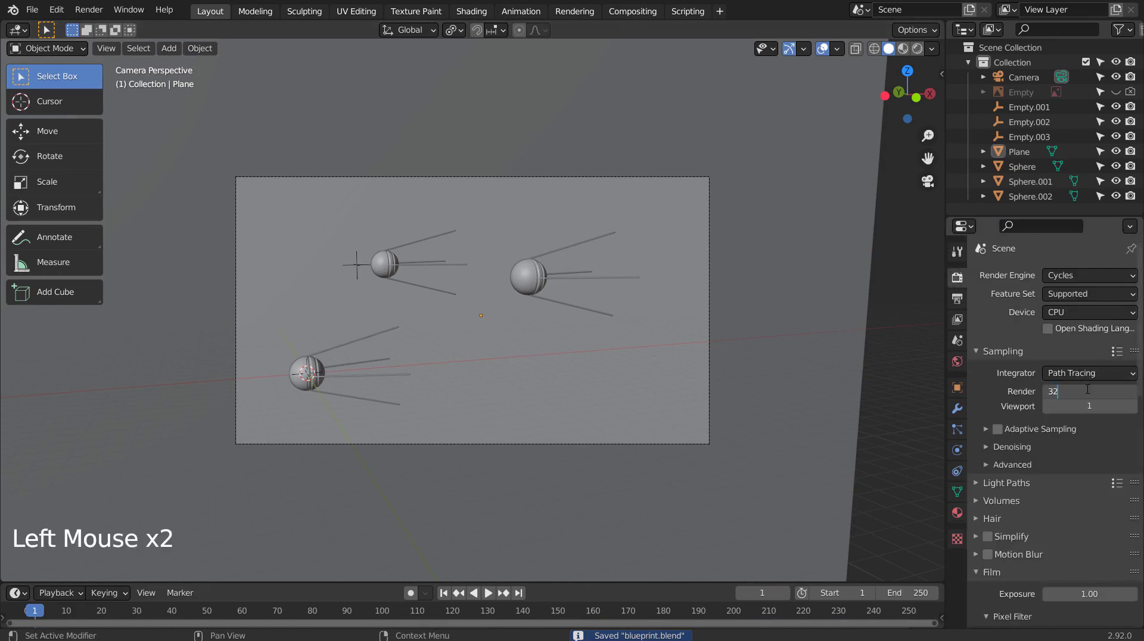
{"action": "left_click", "coordinate": [928, 364]}
{"action": "key", "text": "F12"}
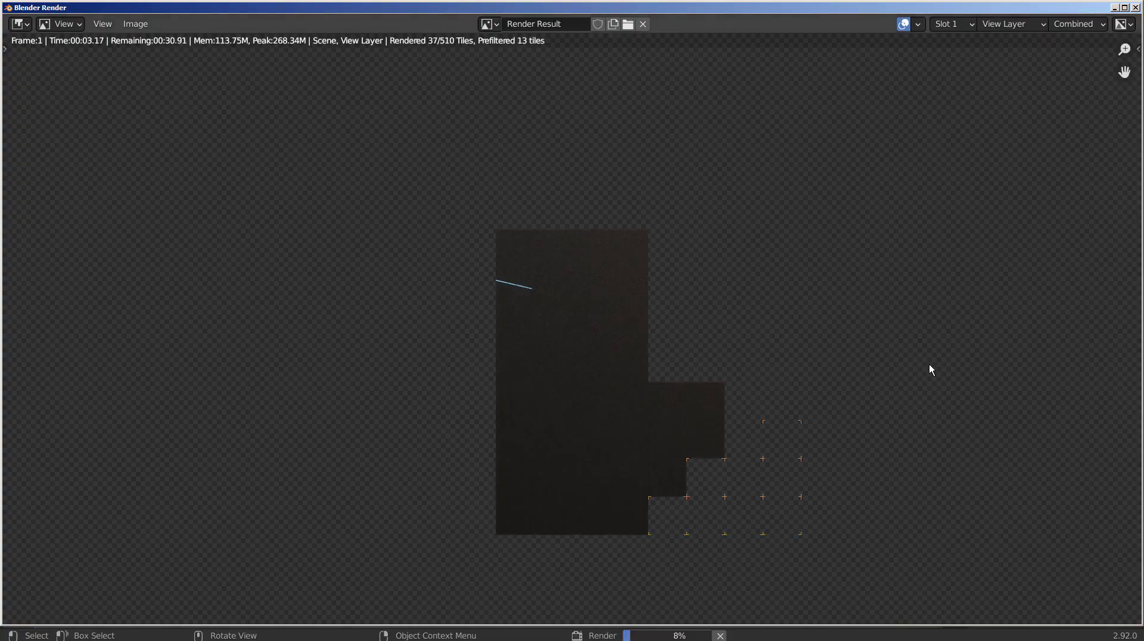